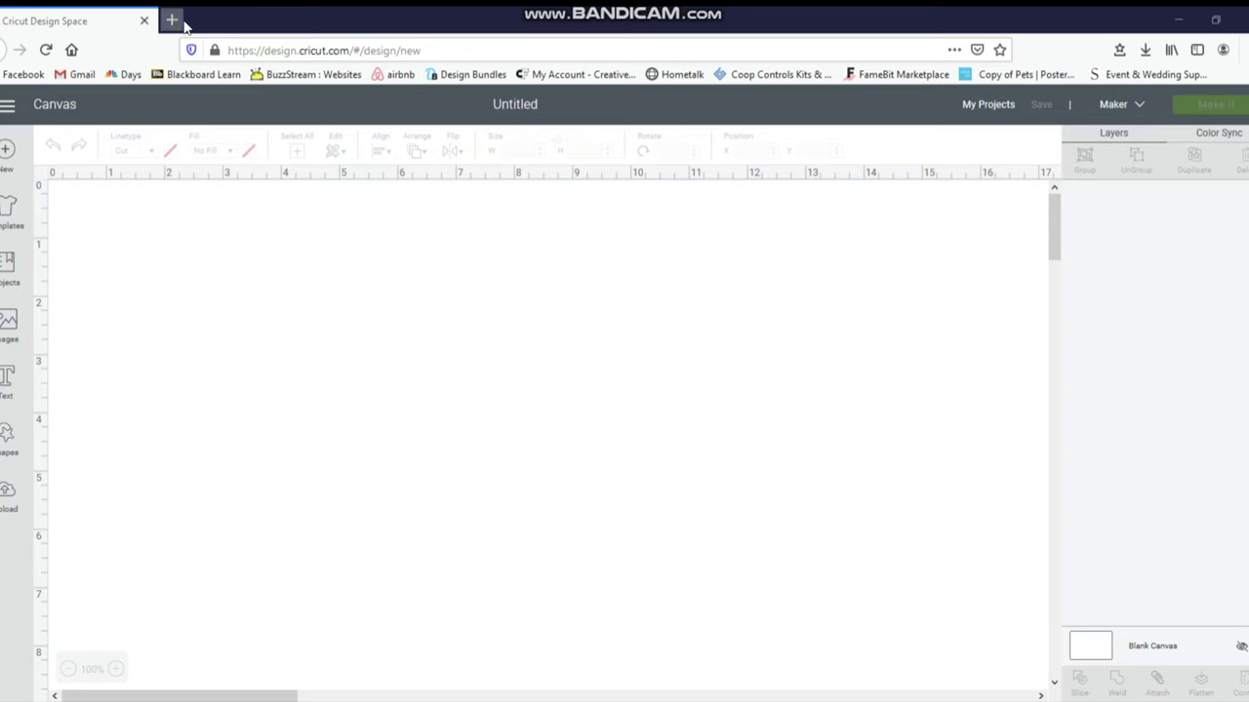
Load dafont.com in a new Firefox tab and browse its home page and theme list.
left_click(180, 22)
type("dafont.com")
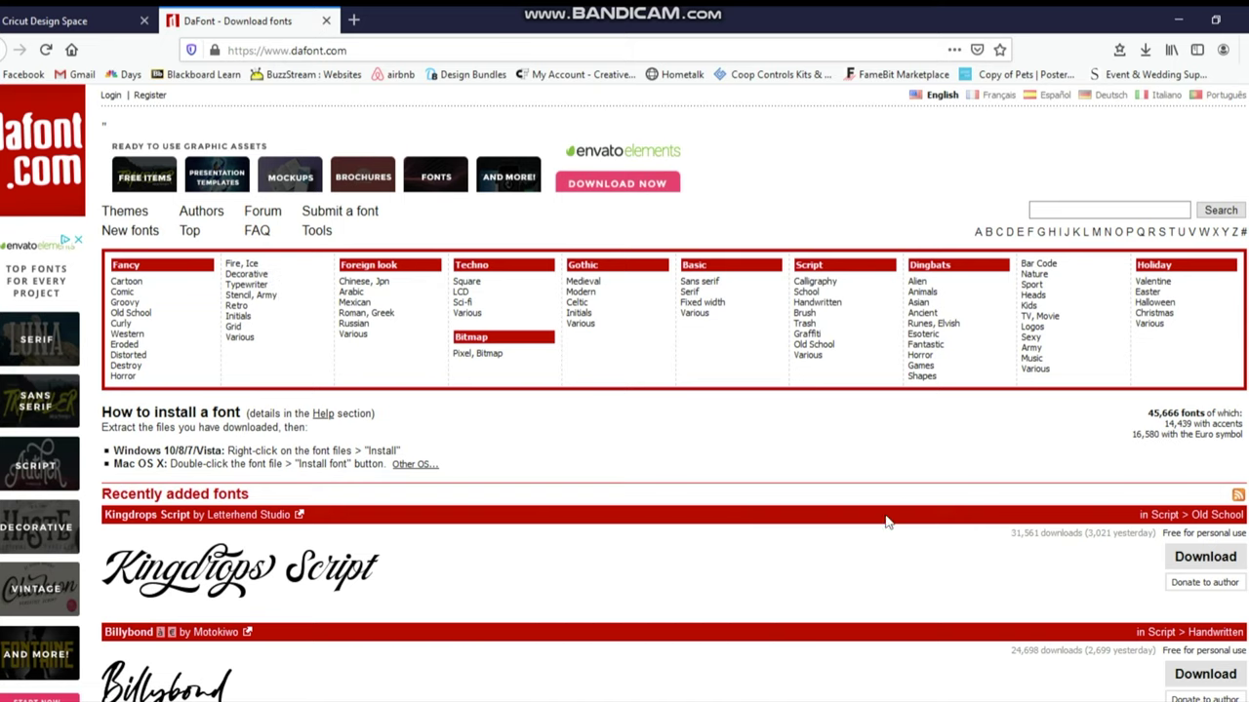
scroll(758, 478, "down", 5)
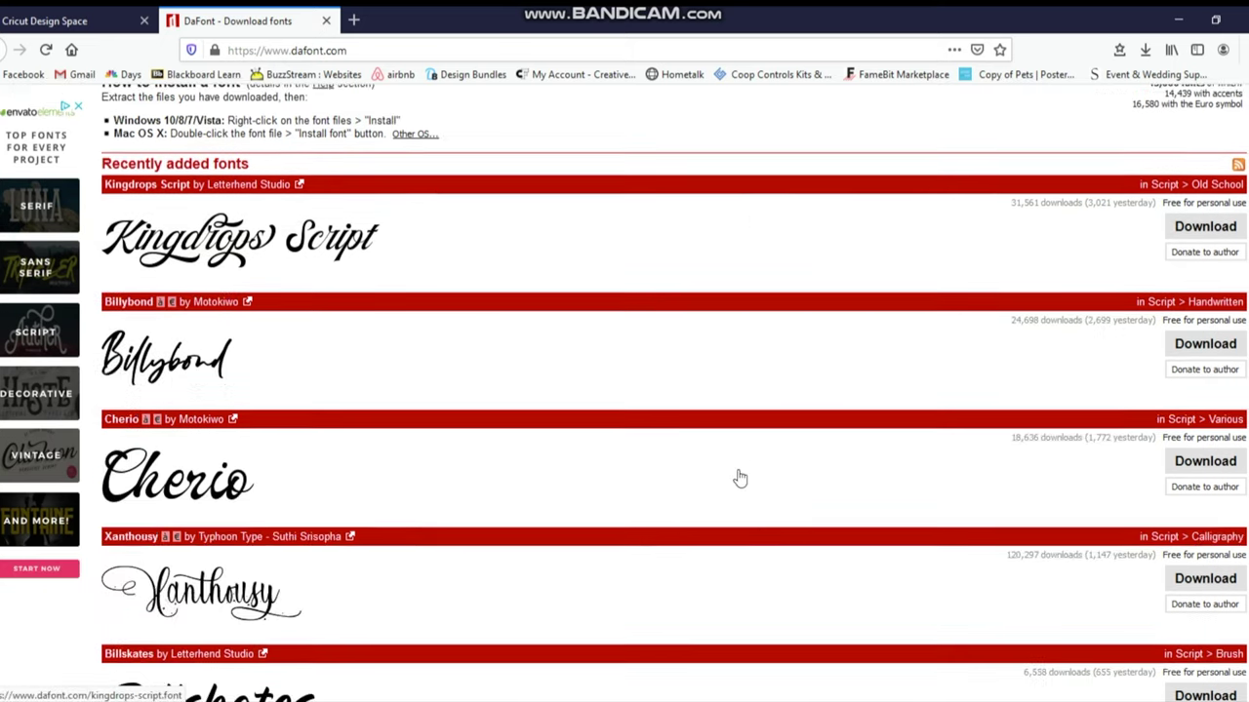
scroll(360, 509, "up", 4)
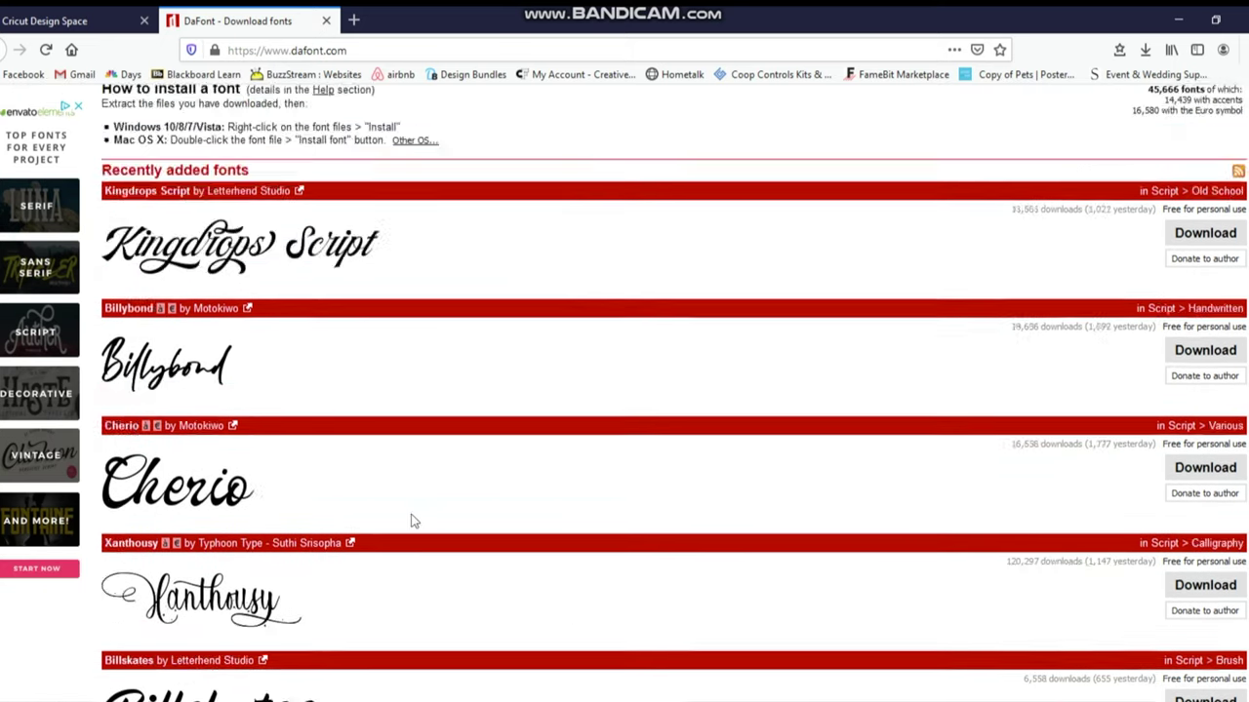
scroll(472, 552, "up", 1)
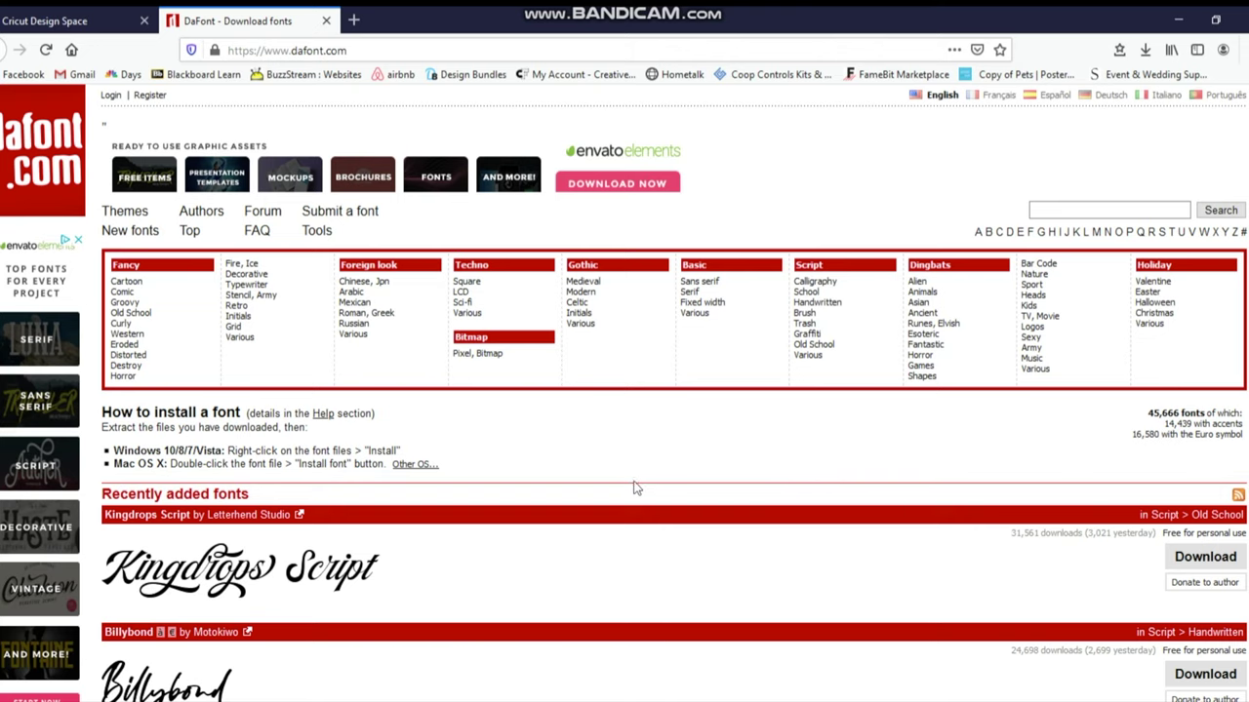
scroll(632, 490, "down", 3)
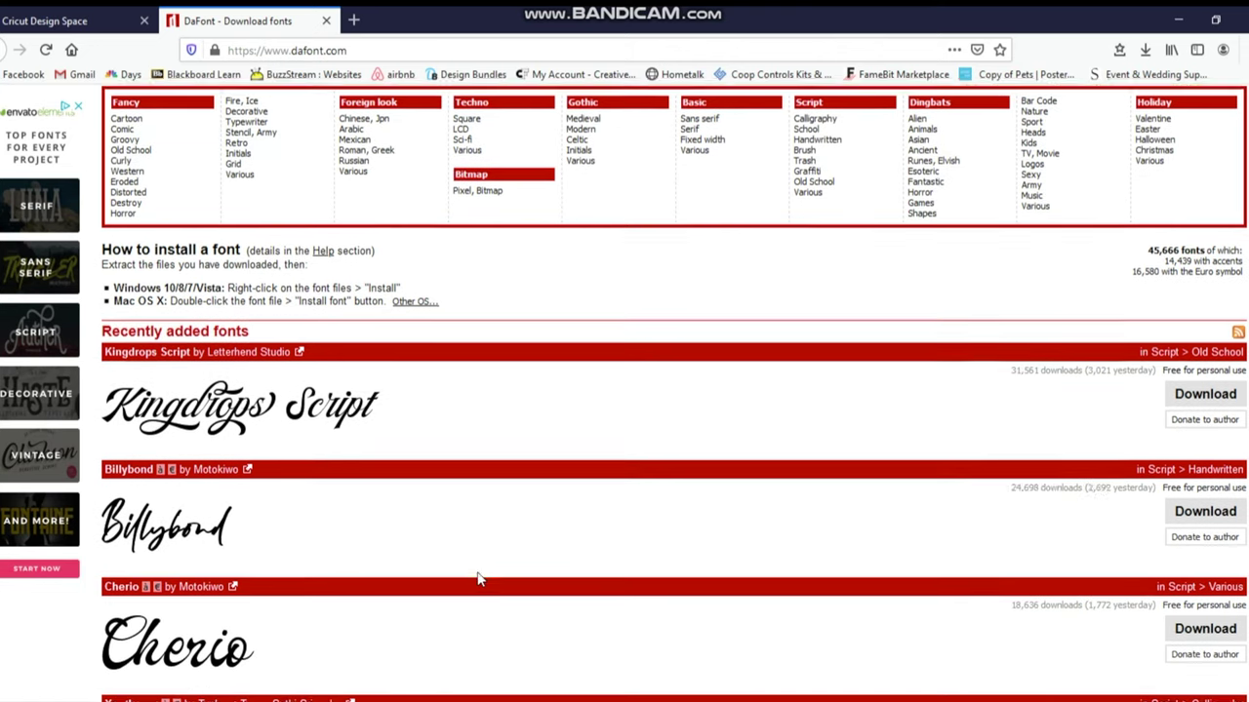
scroll(480, 580, "up", 3)
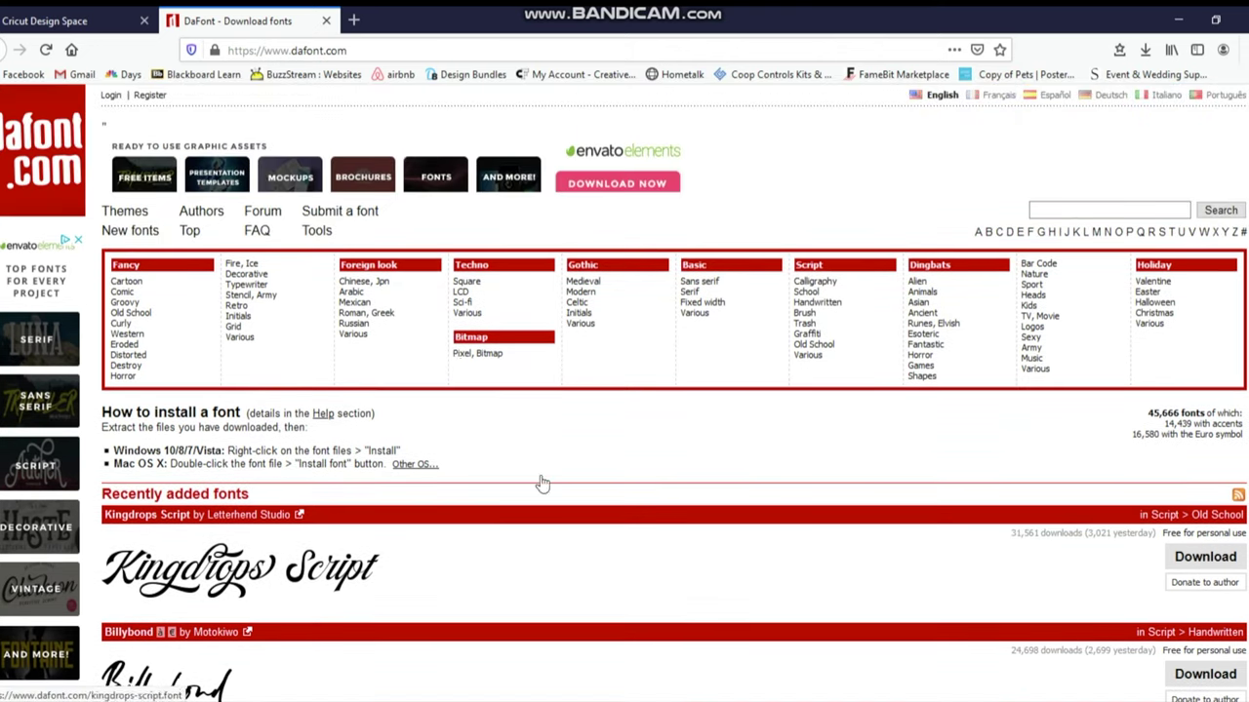
left_click(244, 318)
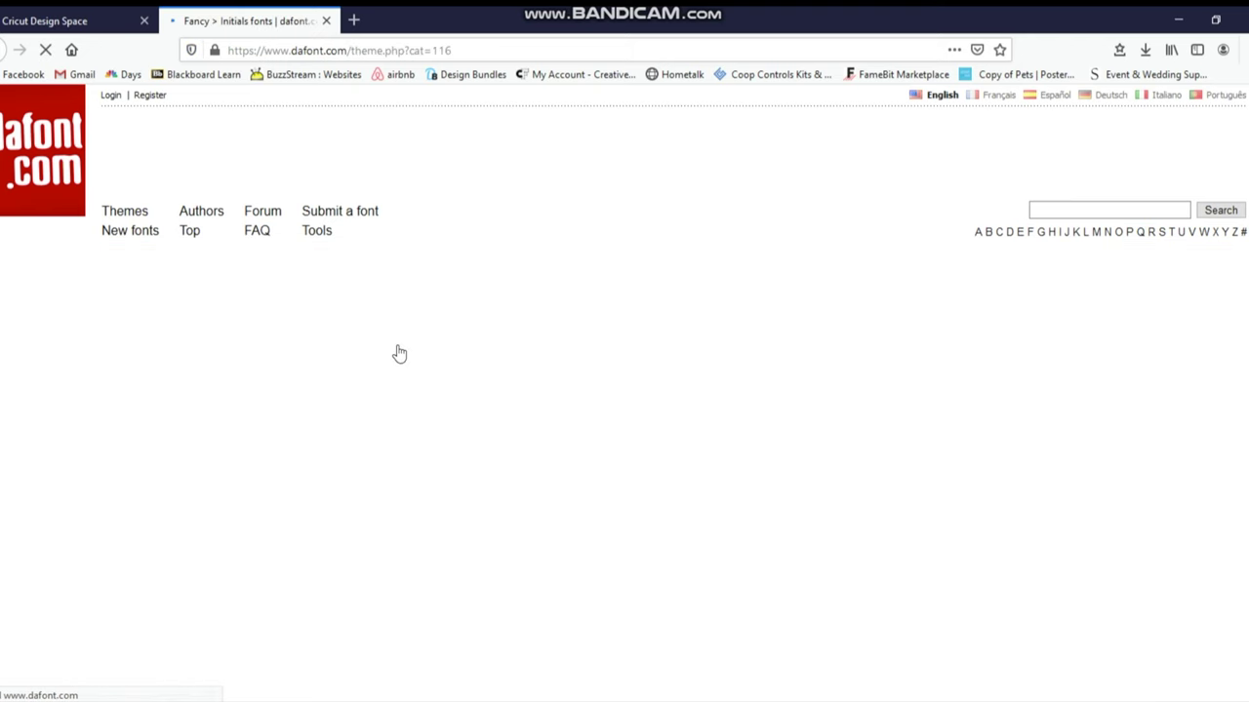
Scroll through the Fancy > Initials font listing.
scroll(696, 459, "down", 2)
scroll(698, 465, "down", 7)
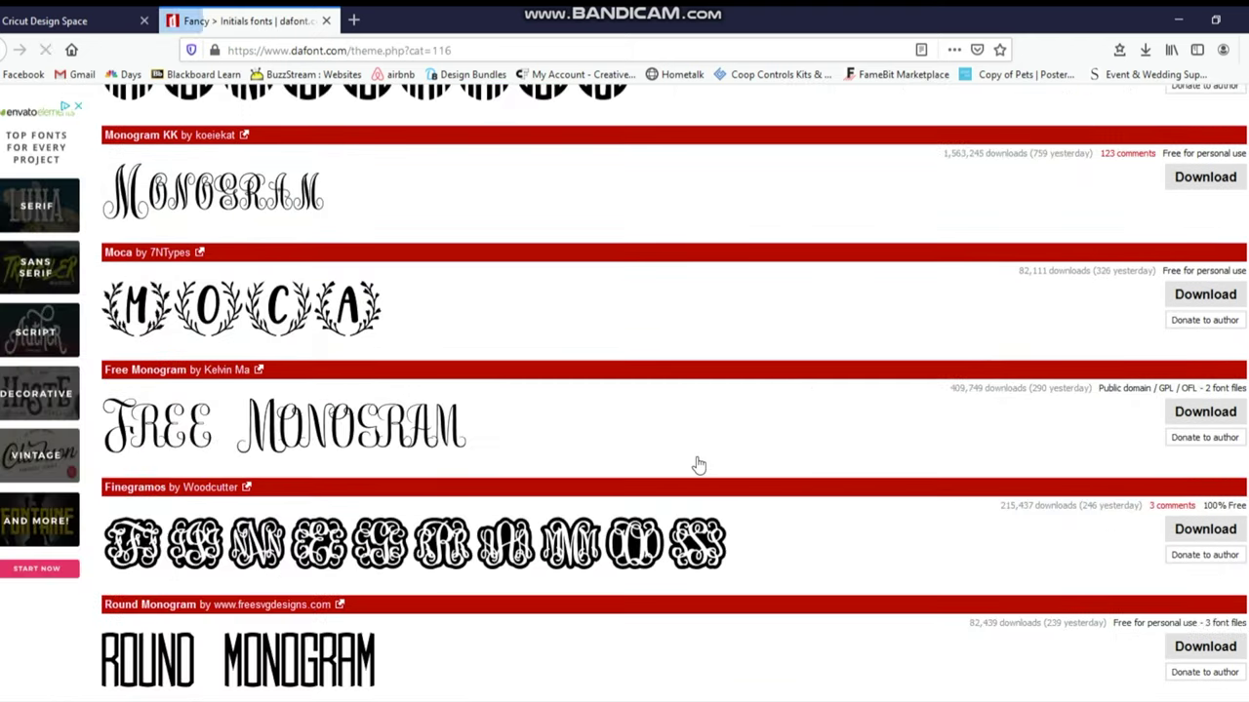
scroll(696, 464, "down", 4)
scroll(697, 463, "down", 1)
scroll(683, 461, "up", 13)
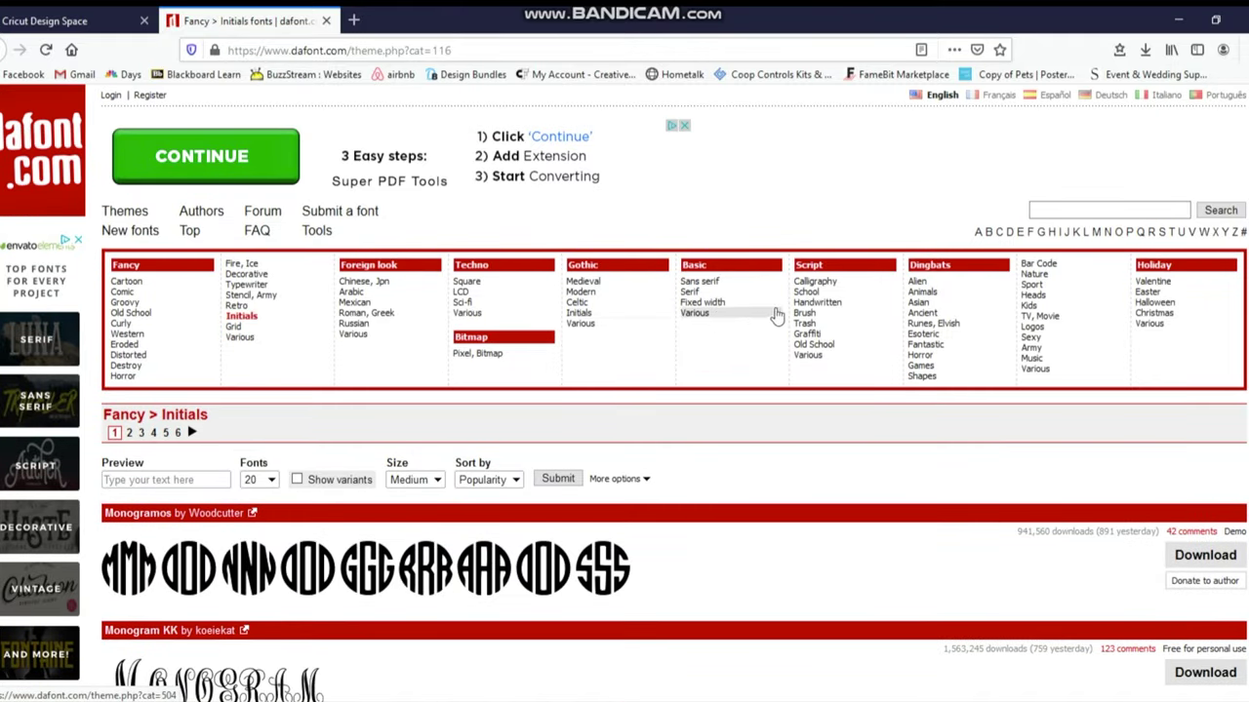
Open the Script > Handwritten category and scroll down to the Symphony entry.
left_click(821, 303)
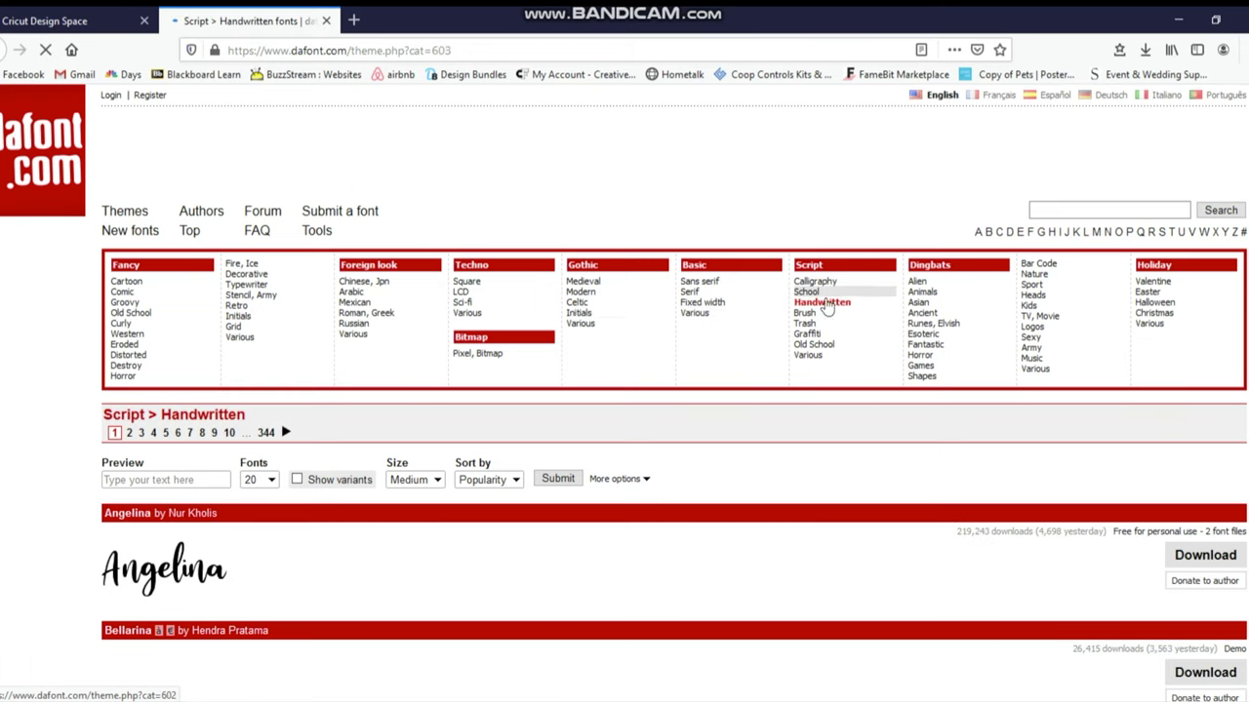
scroll(766, 432, "down", 5)
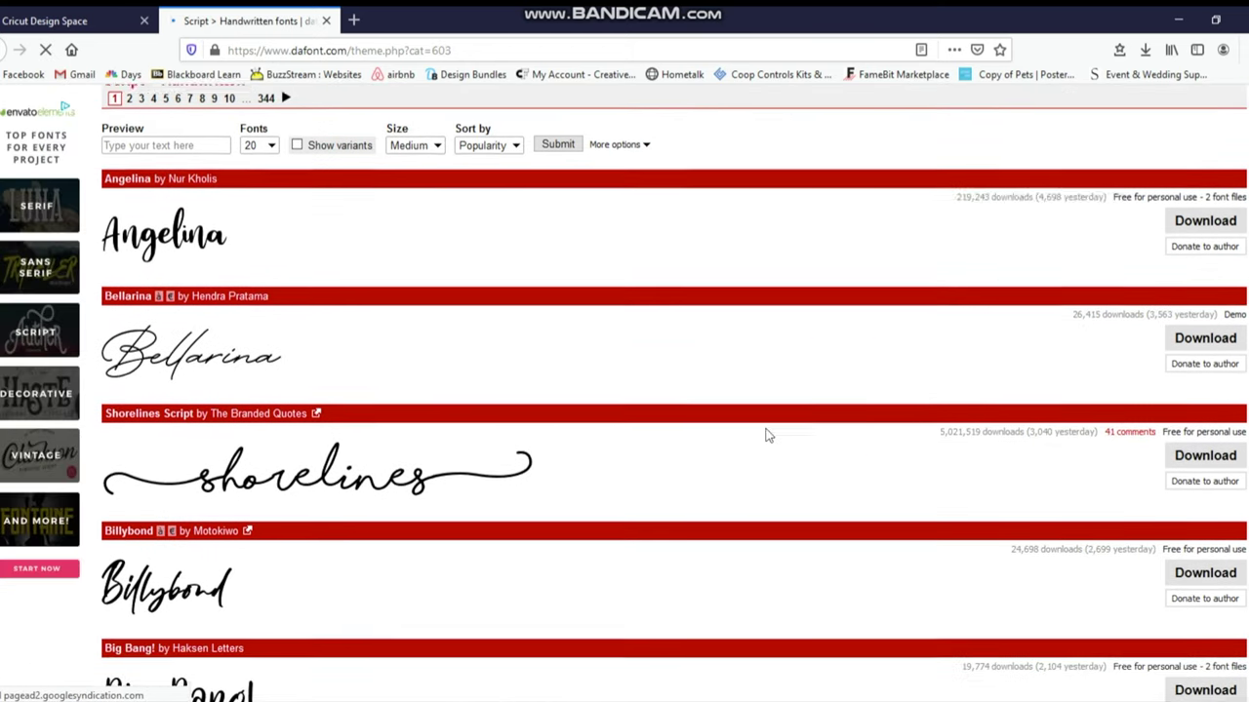
scroll(767, 432, "down", 5)
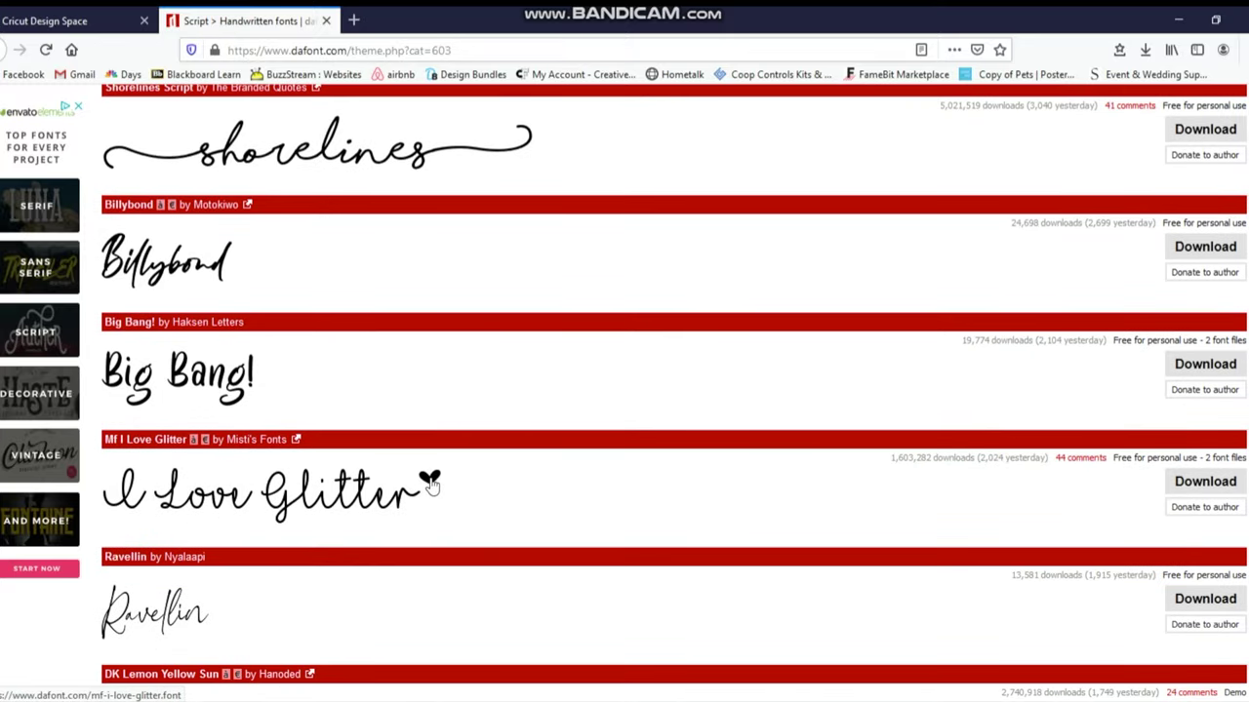
scroll(441, 476, "down", 1)
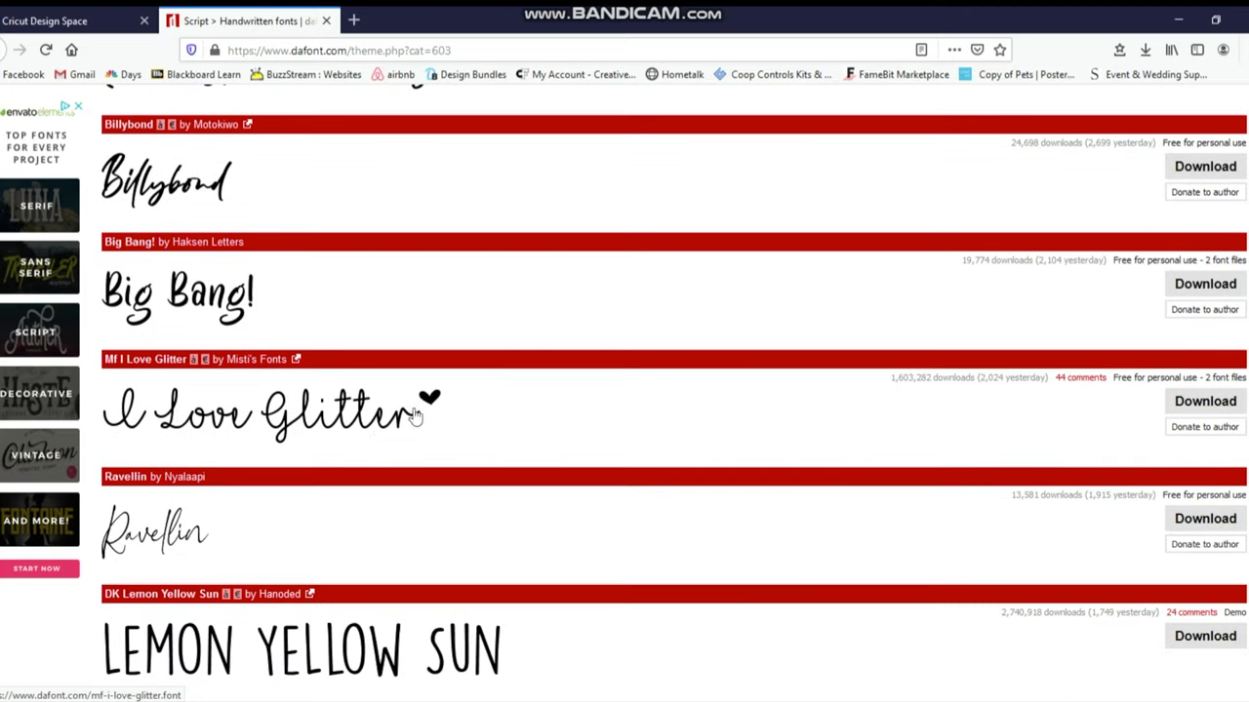
scroll(466, 441, "down", 4)
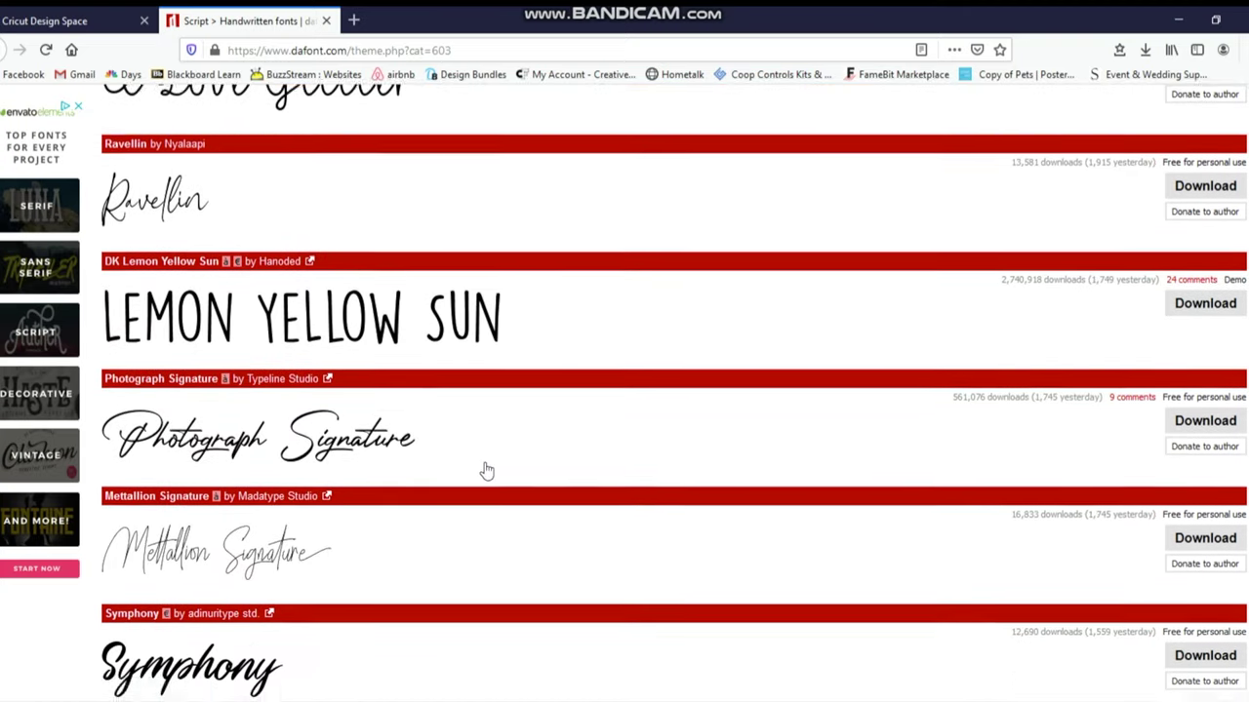
scroll(485, 471, "up", 3)
scroll(485, 477, "down", 3)
scroll(488, 476, "down", 3)
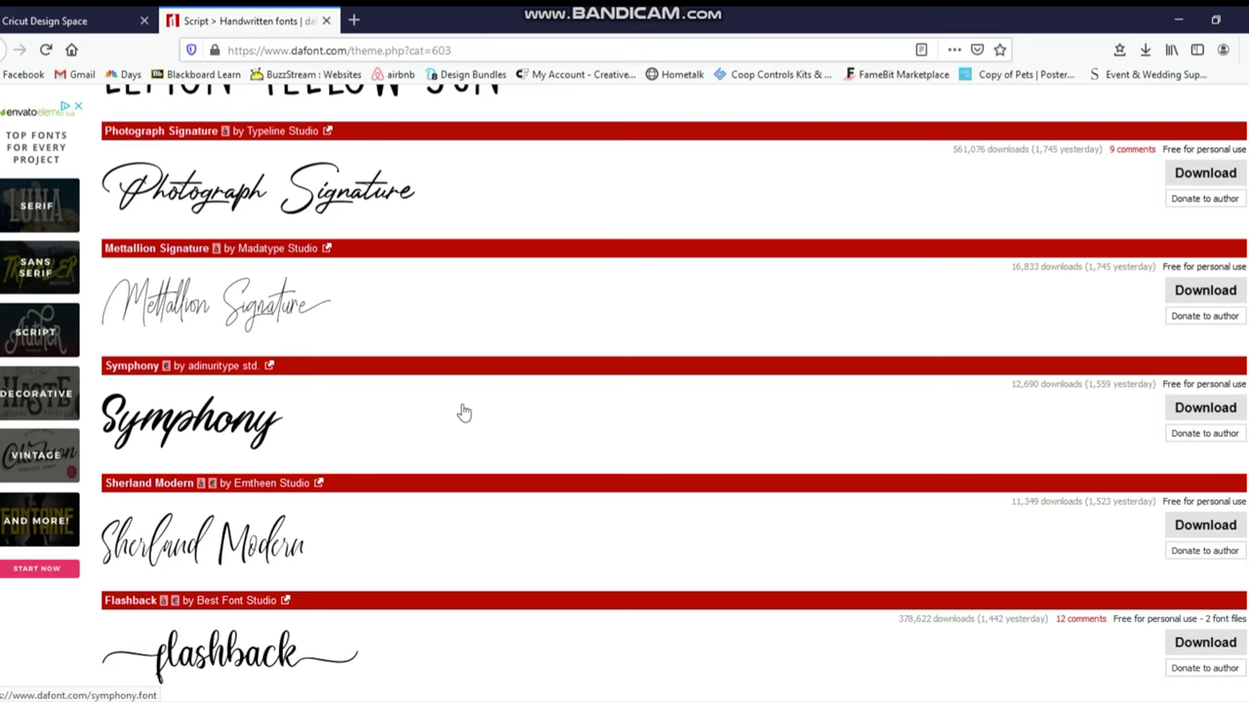
Open Symphony's font page, review its character map, and download the font.
left_click(207, 436)
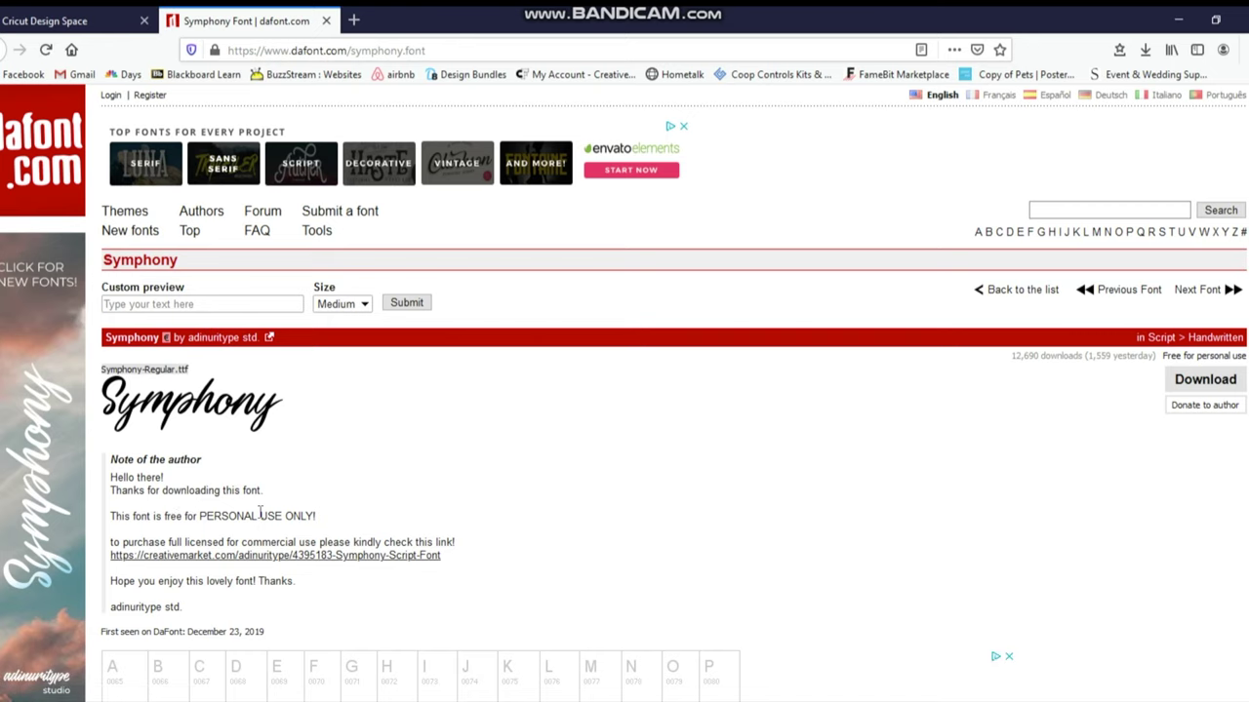
scroll(256, 516, "down", 1)
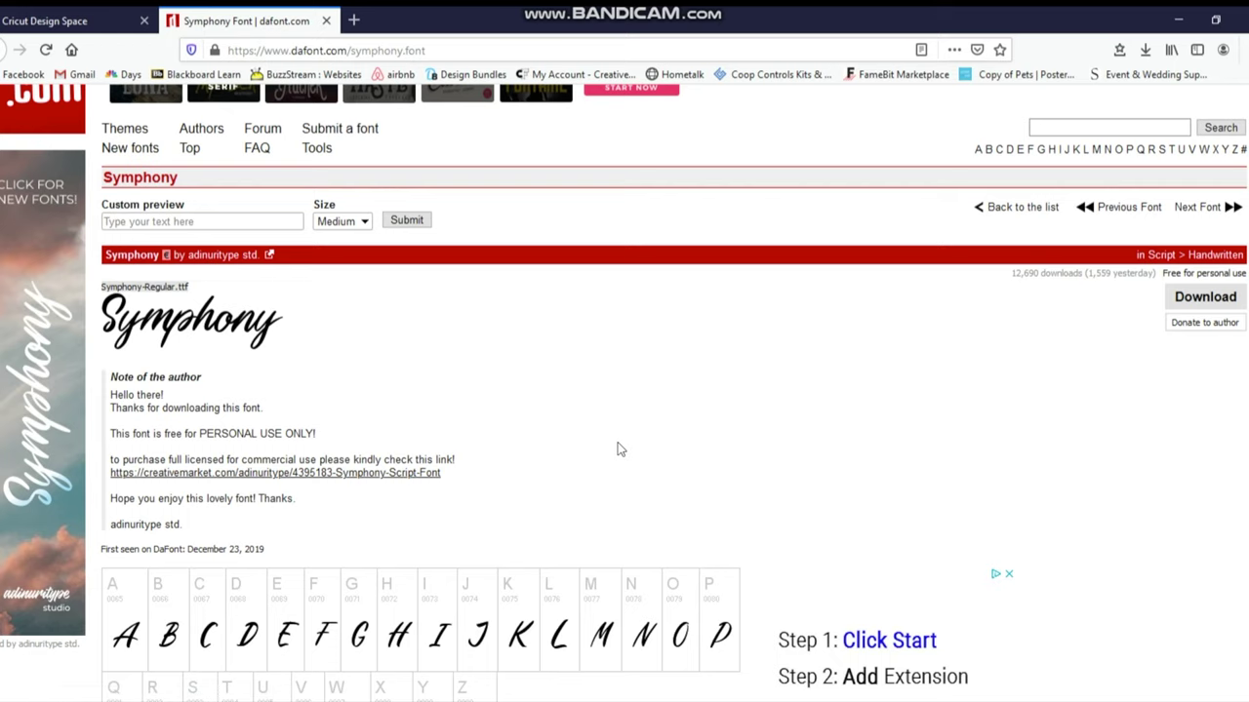
scroll(620, 444, "down", 5)
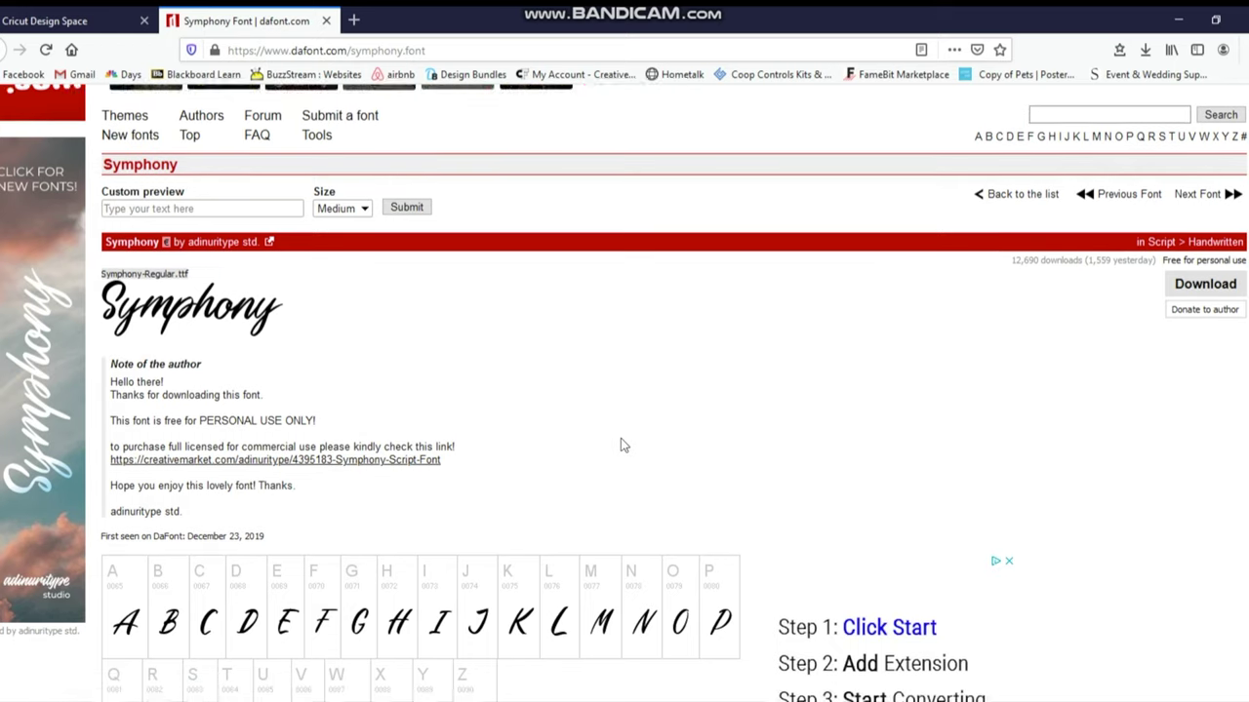
scroll(496, 310, "down", 2)
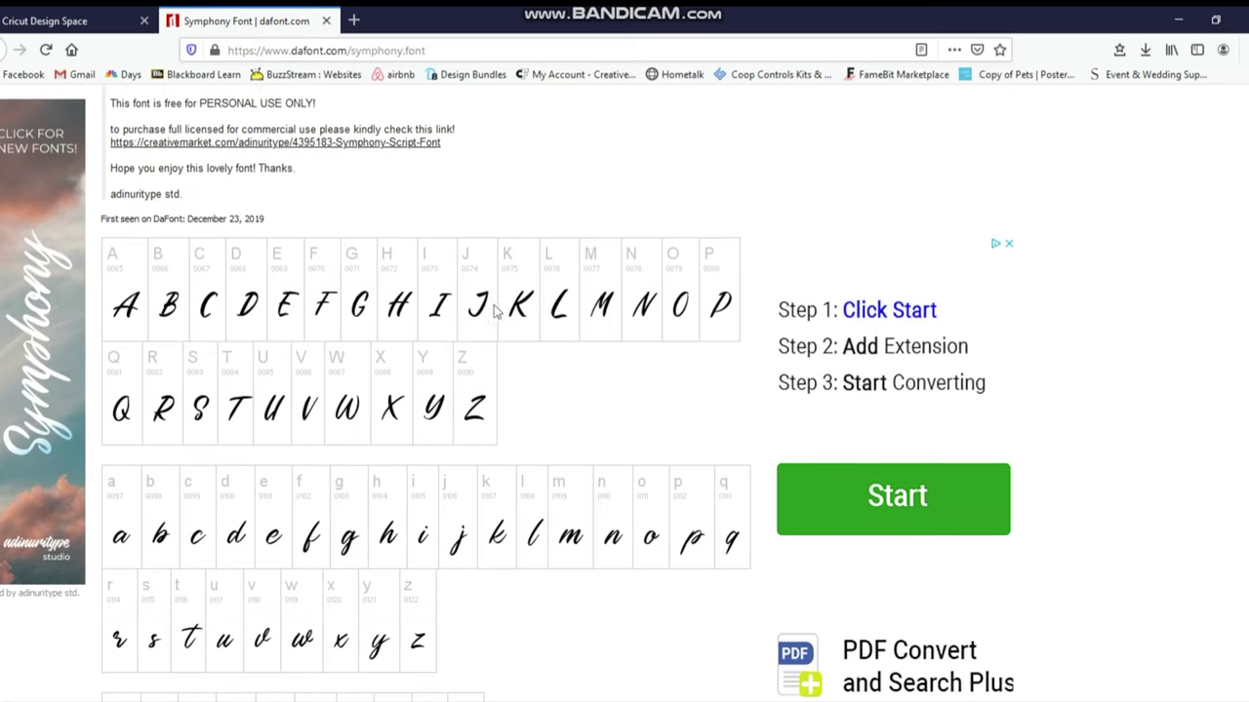
scroll(312, 561, "down", 6)
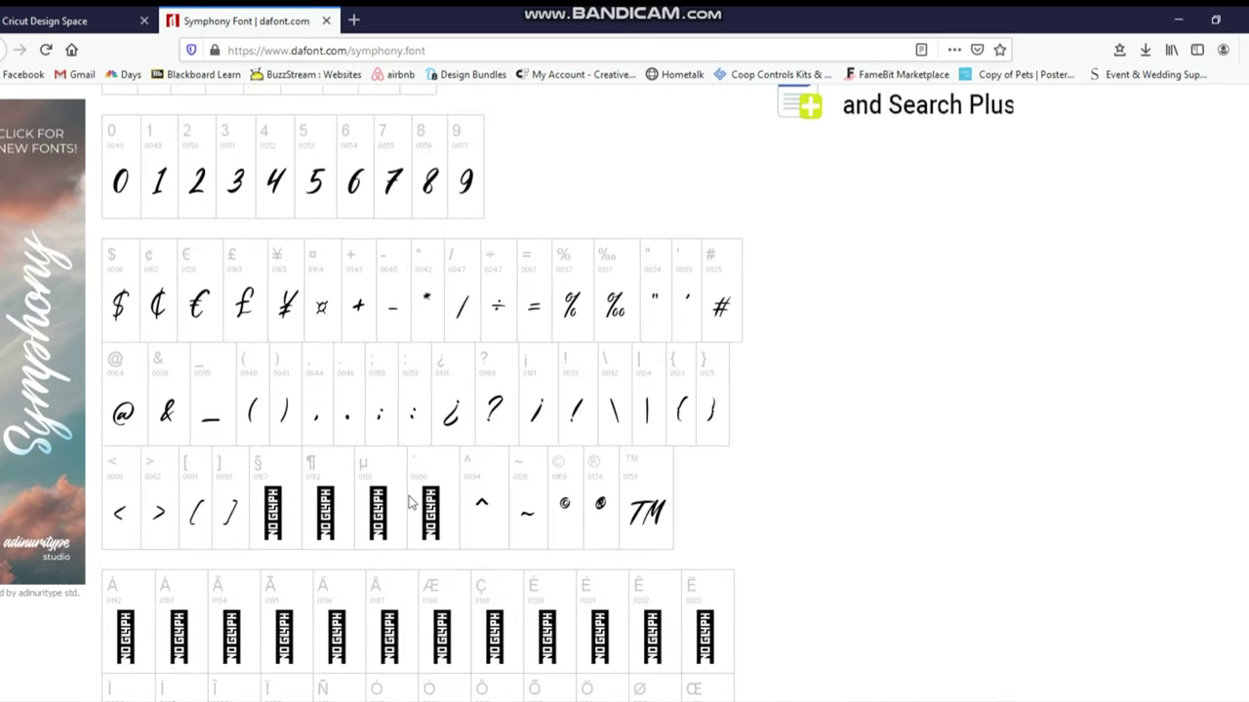
scroll(410, 500, "down", 5)
scroll(410, 501, "up", 8)
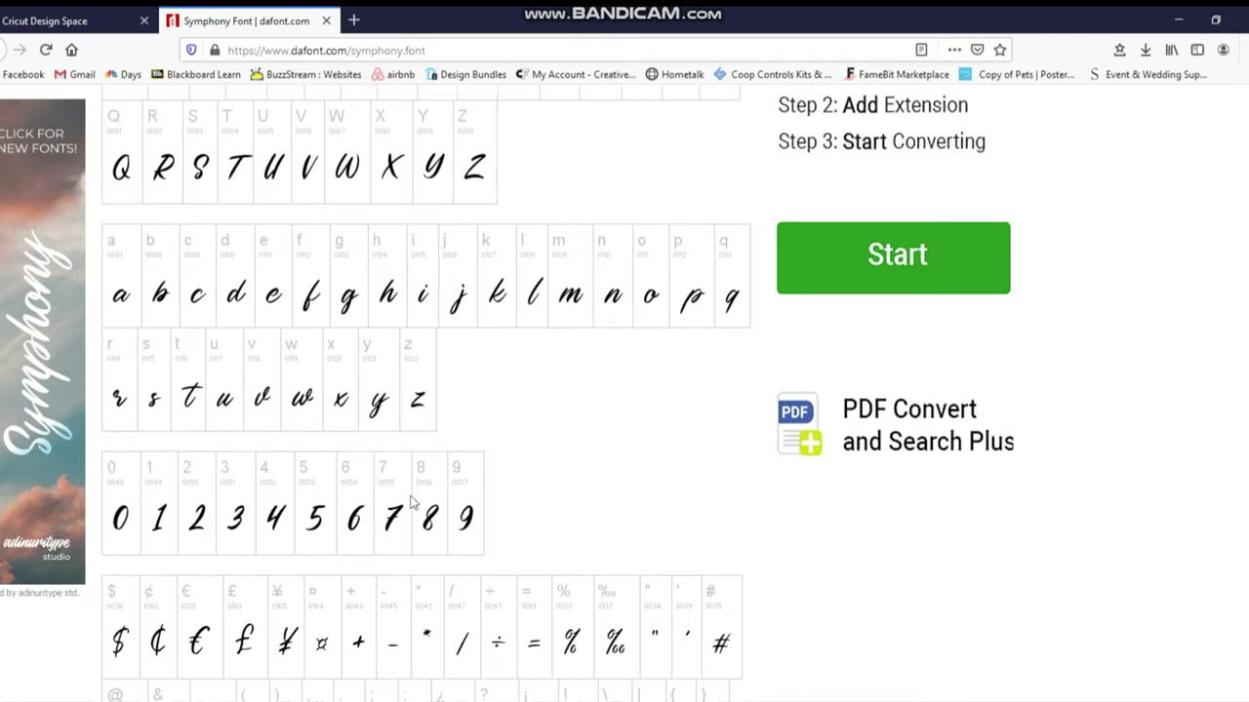
scroll(409, 500, "up", 7)
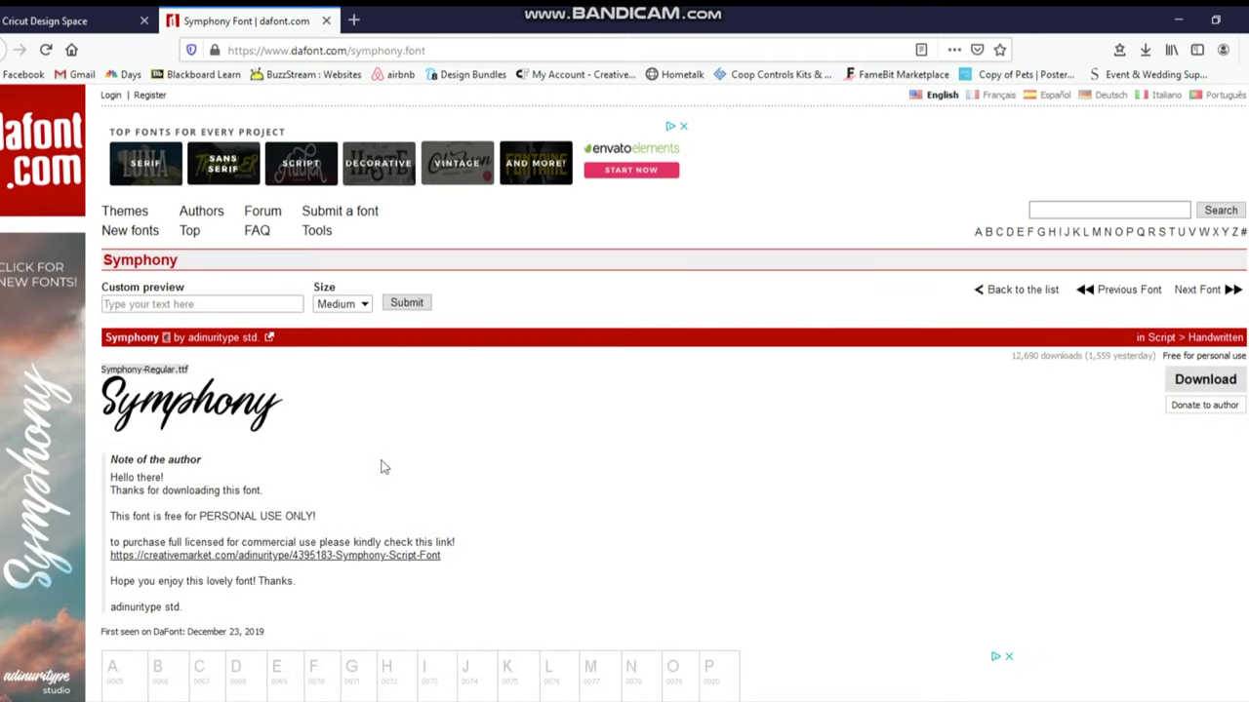
left_click(1176, 382)
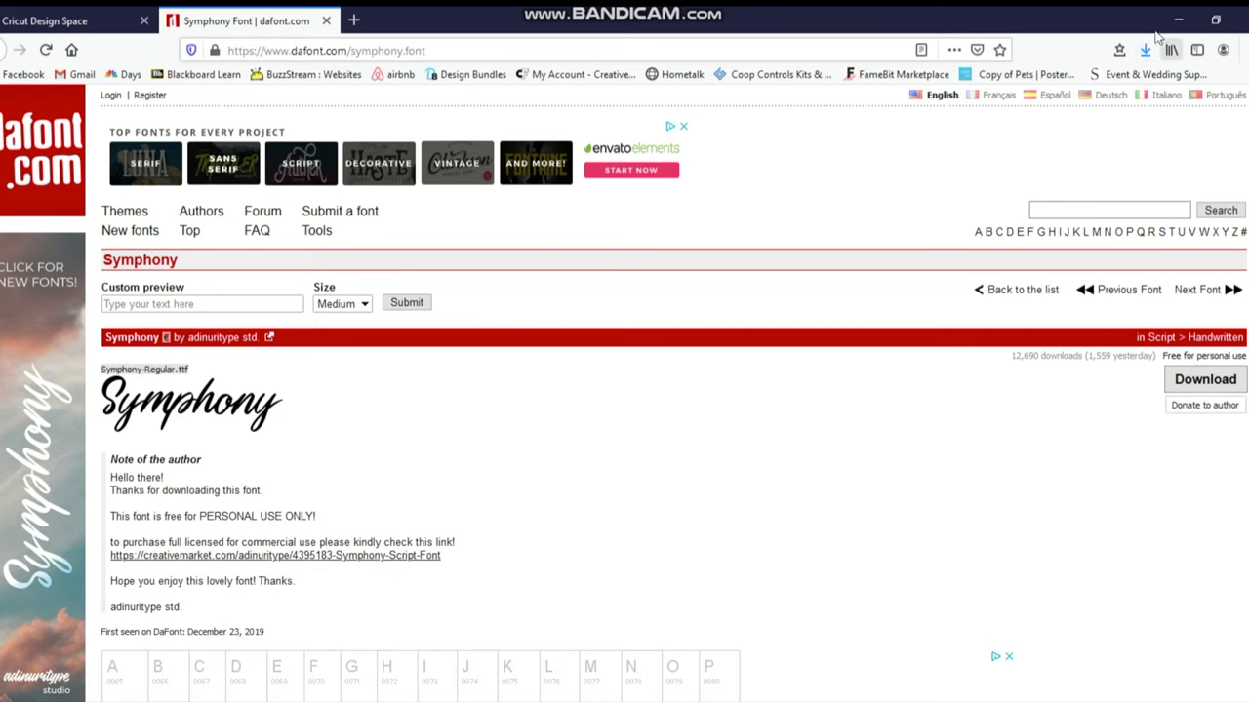
Install Symphony Regular from symphony.zip, then close the font viewer and folder window.
left_click(1145, 50)
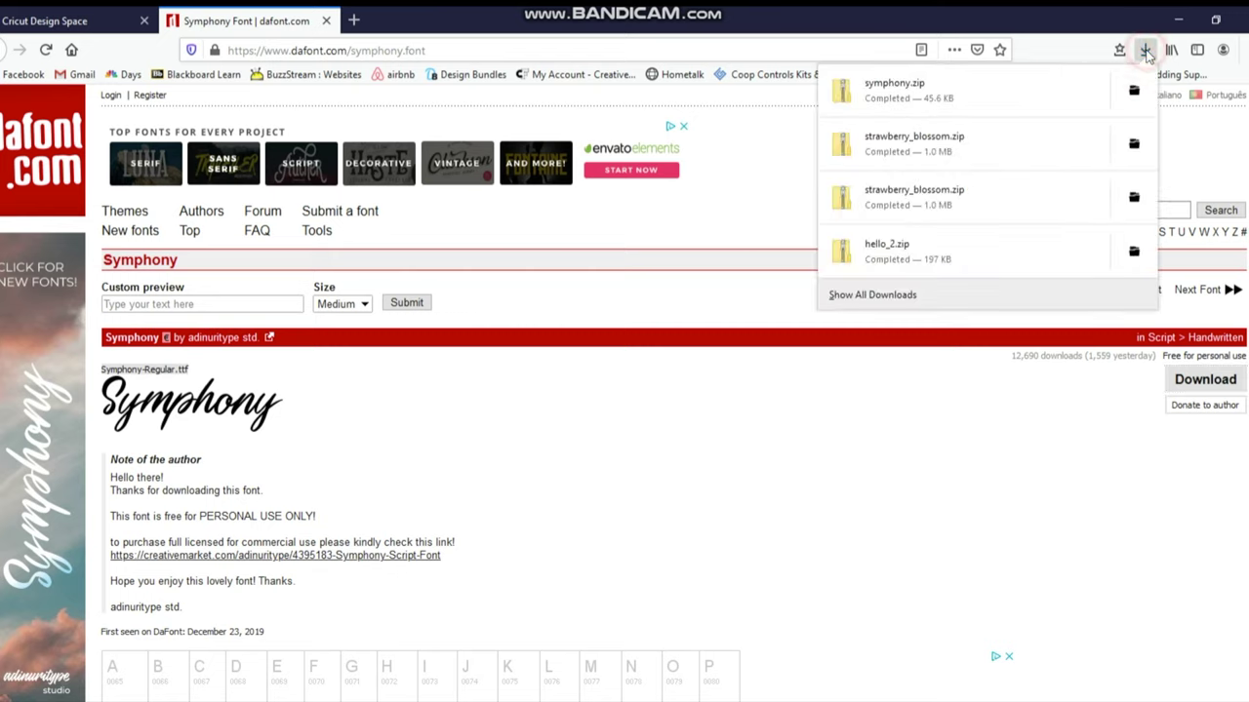
left_click(943, 92)
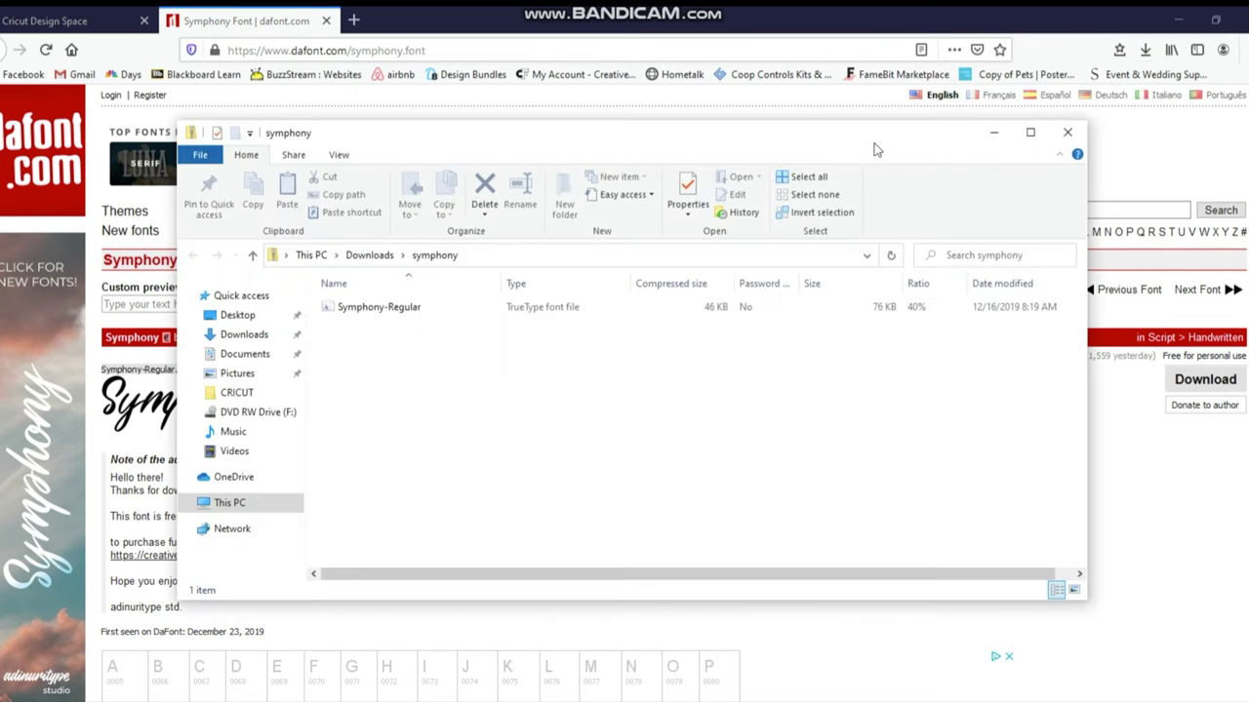
double_click(390, 308)
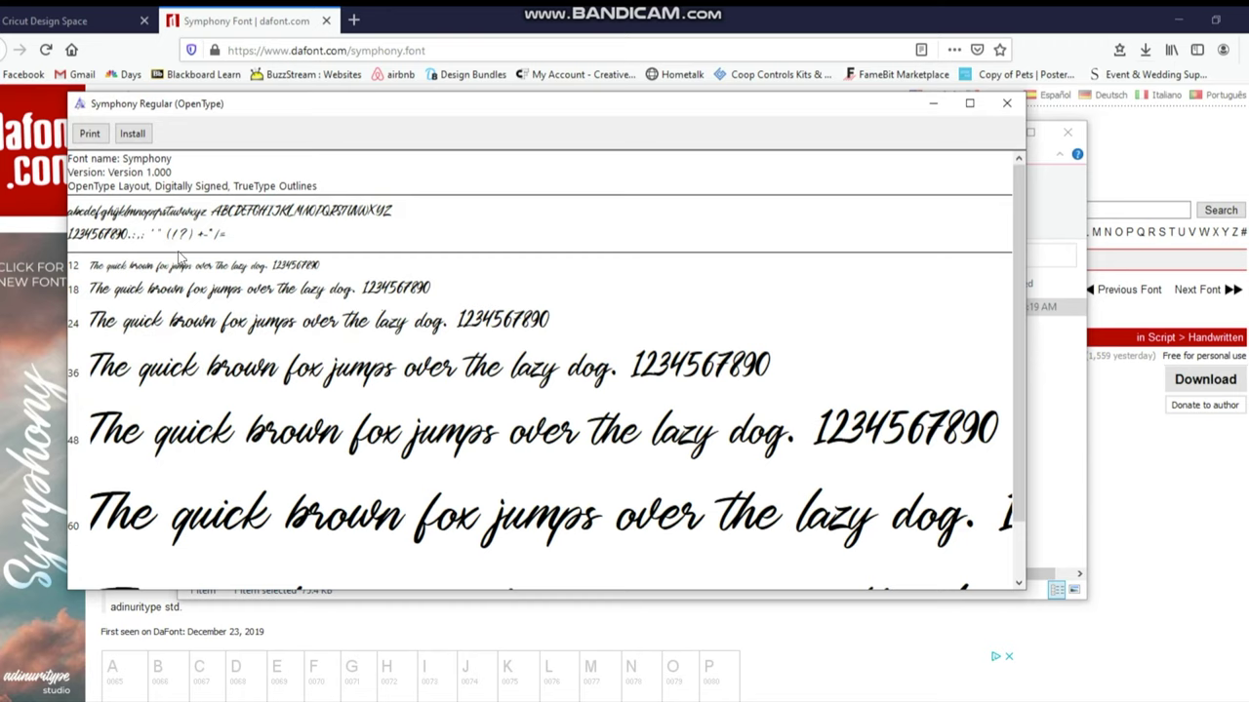
left_click(135, 135)
left_click(1002, 108)
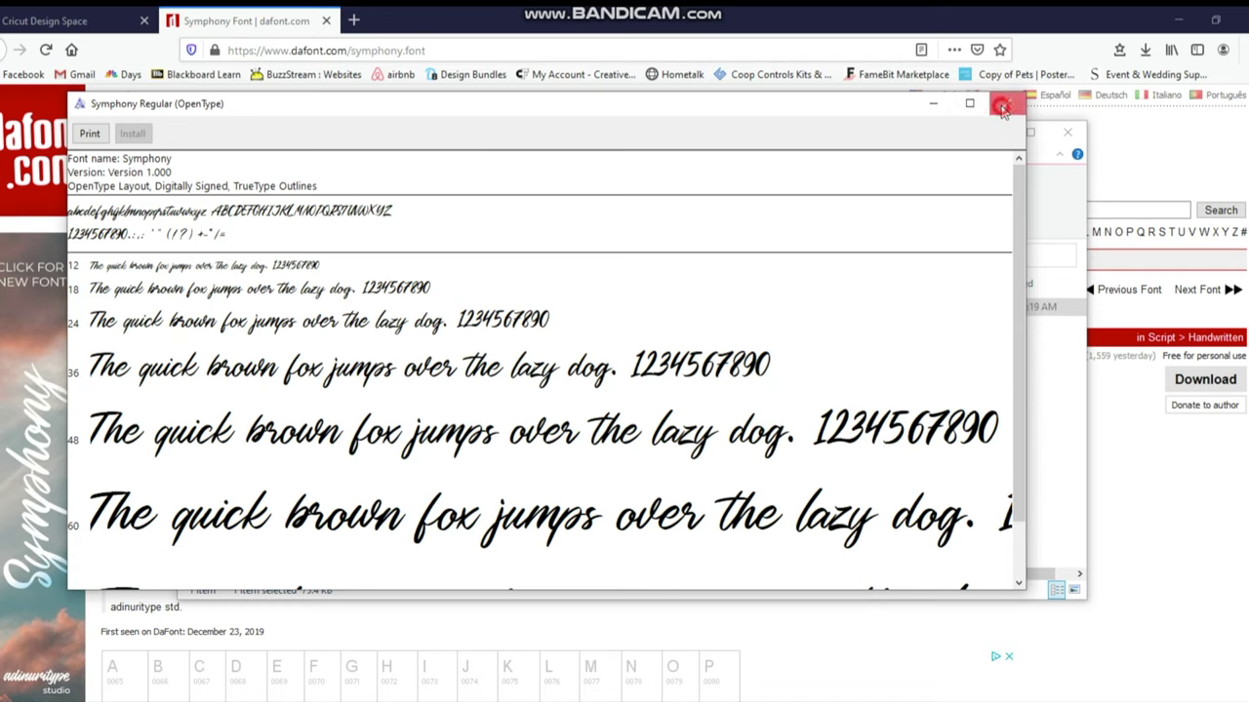
left_click(1067, 132)
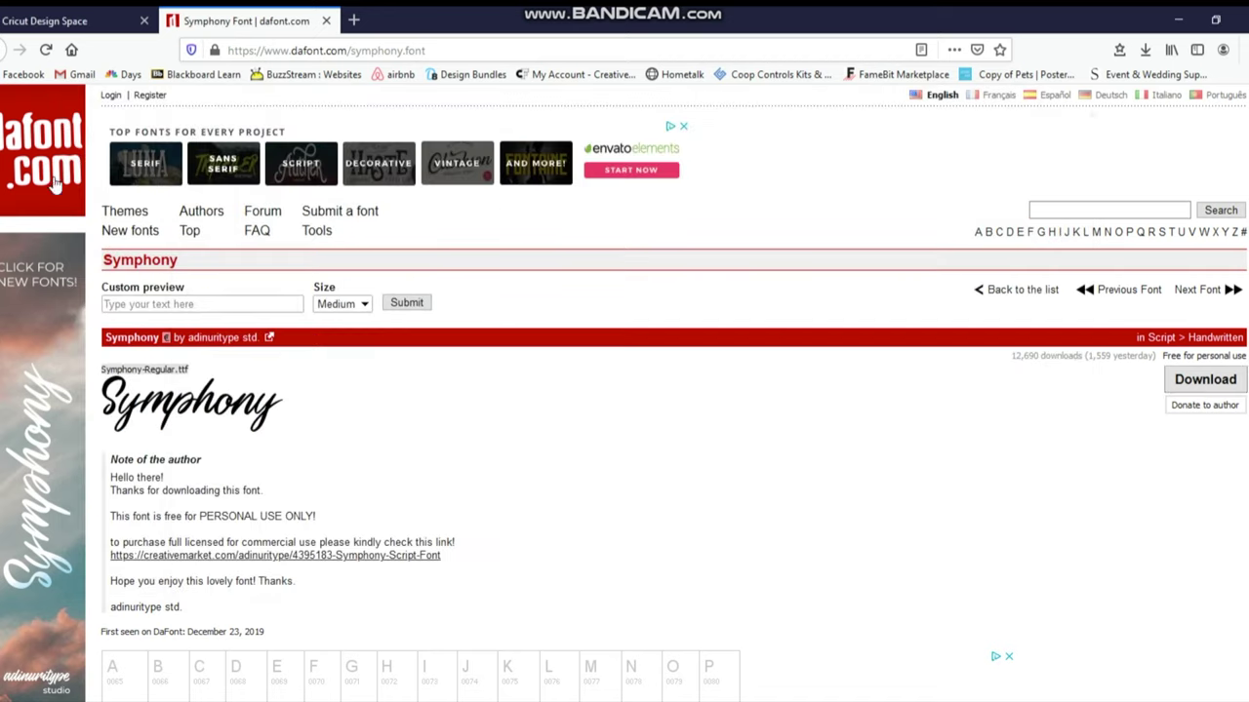
Return to the DaFont home page and browse the Dingbats > Kids fonts.
left_click(34, 156)
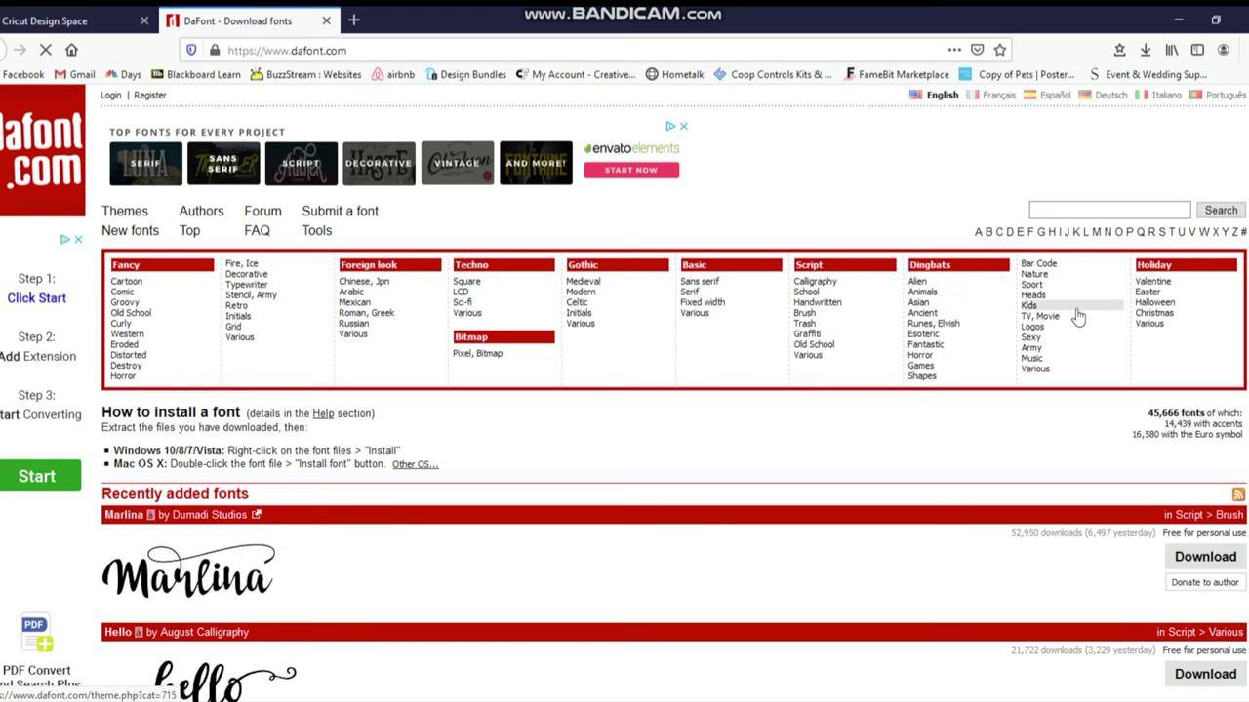
left_click(1032, 307)
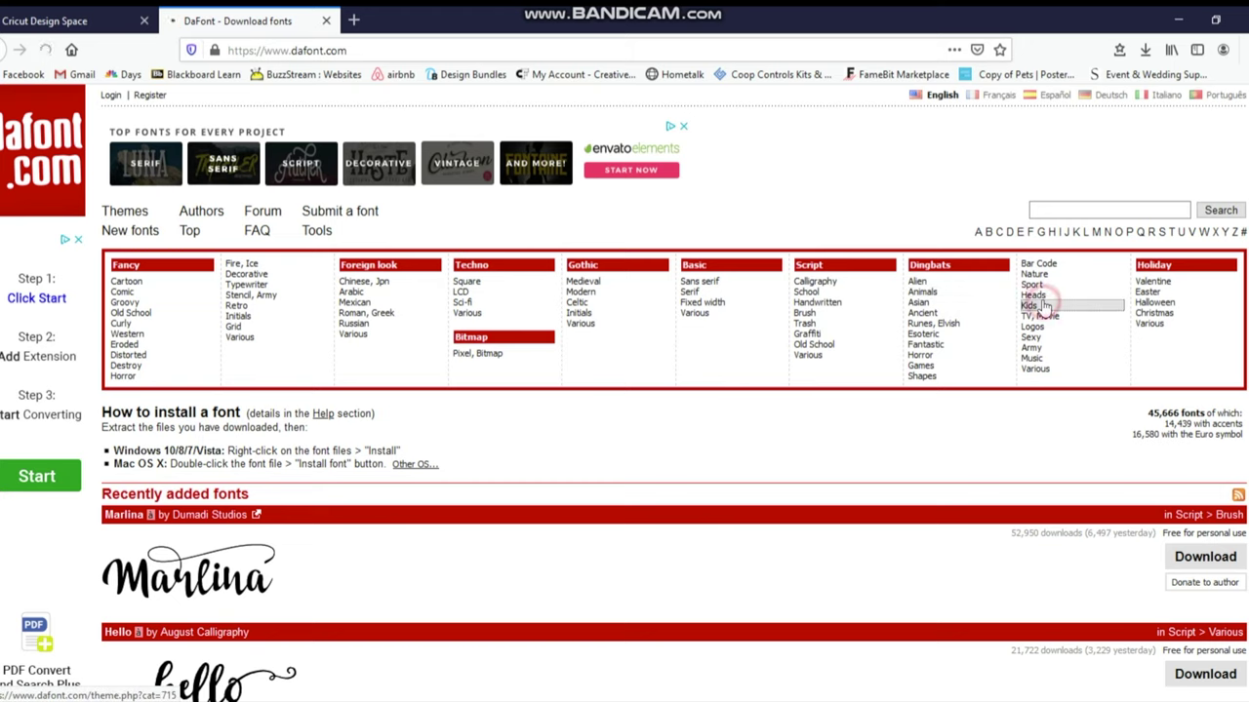
scroll(516, 399, "down", 8)
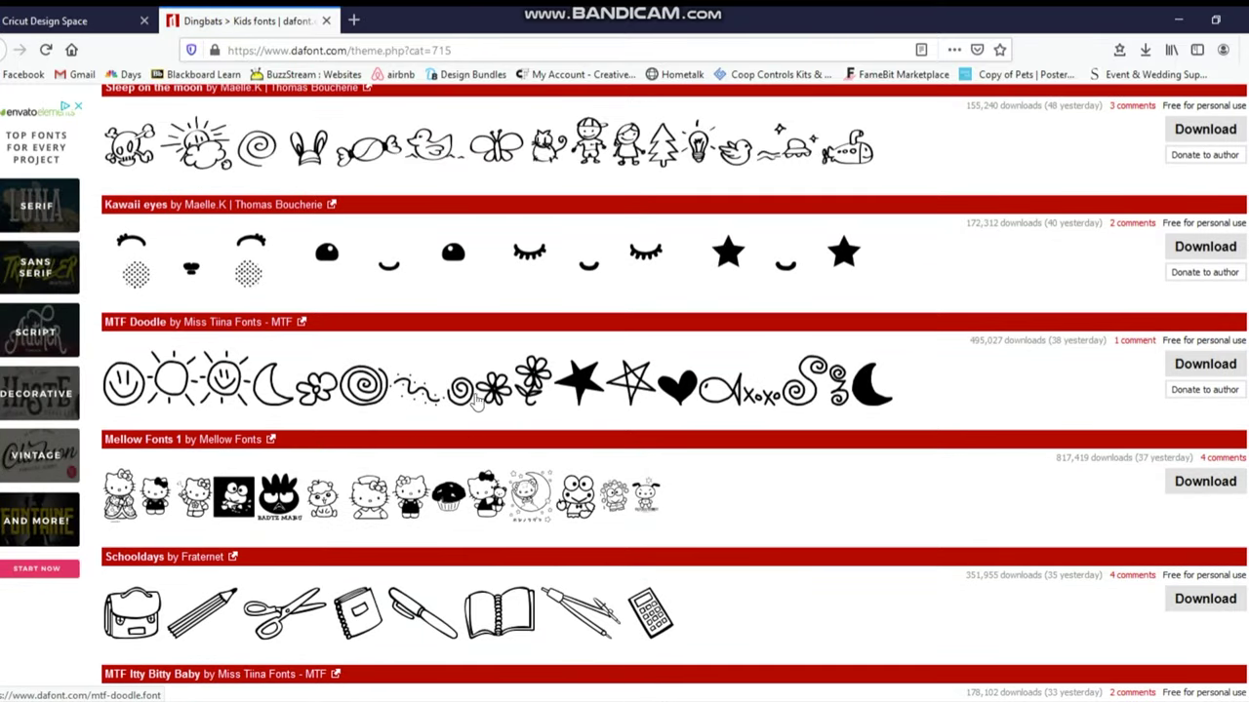
Look over the MTF Doodle font page, then go to the Holiday > Valentine category.
left_click(377, 387)
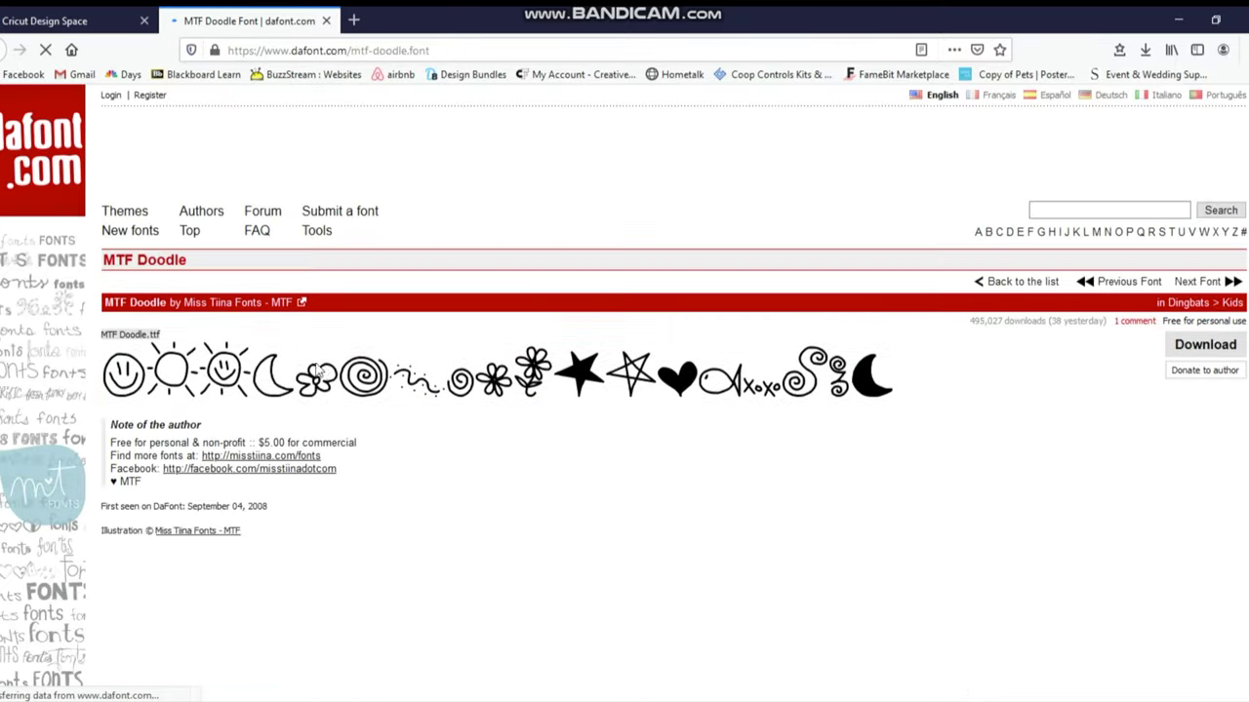
scroll(331, 385, "down", 10)
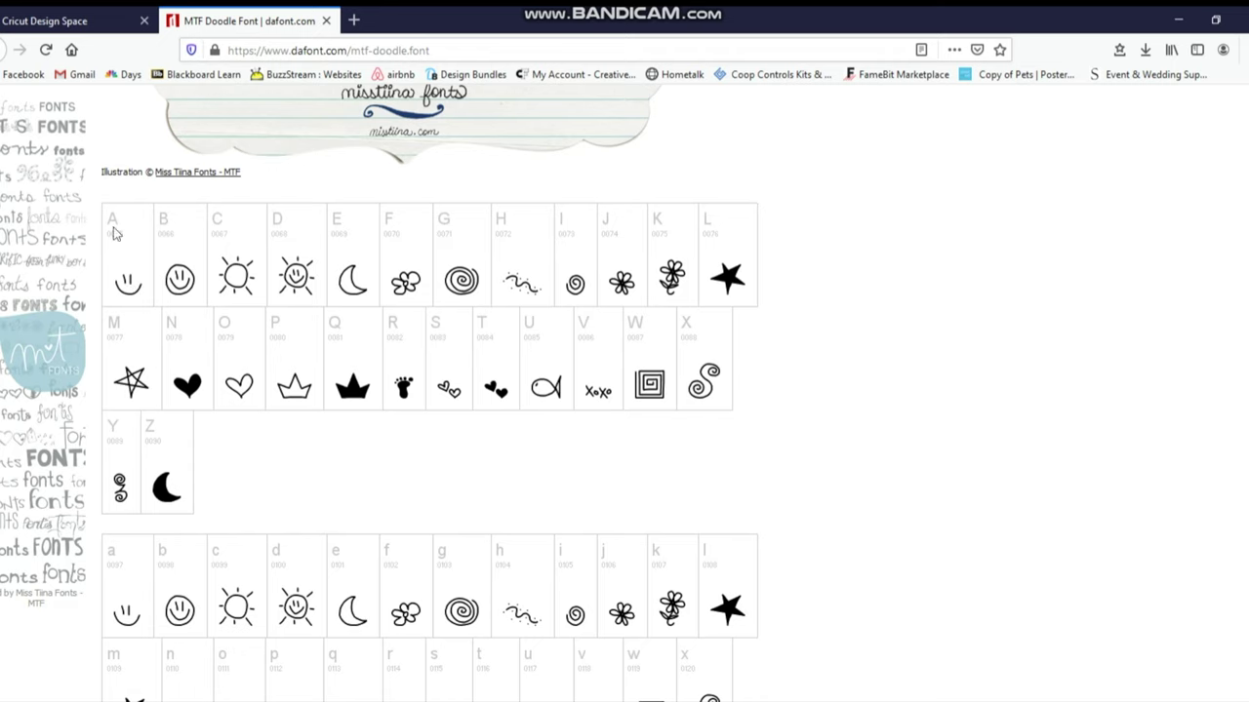
scroll(260, 357, "down", 5)
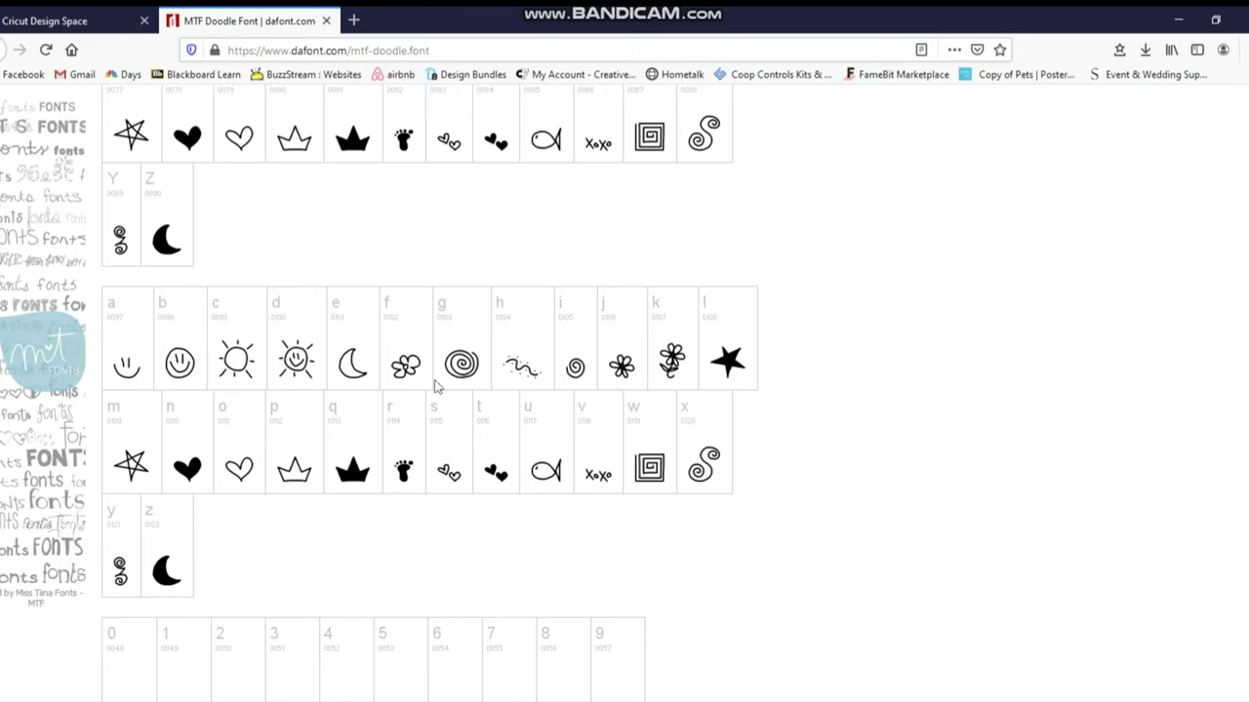
scroll(660, 464, "up", 3)
scroll(576, 379, "up", 1)
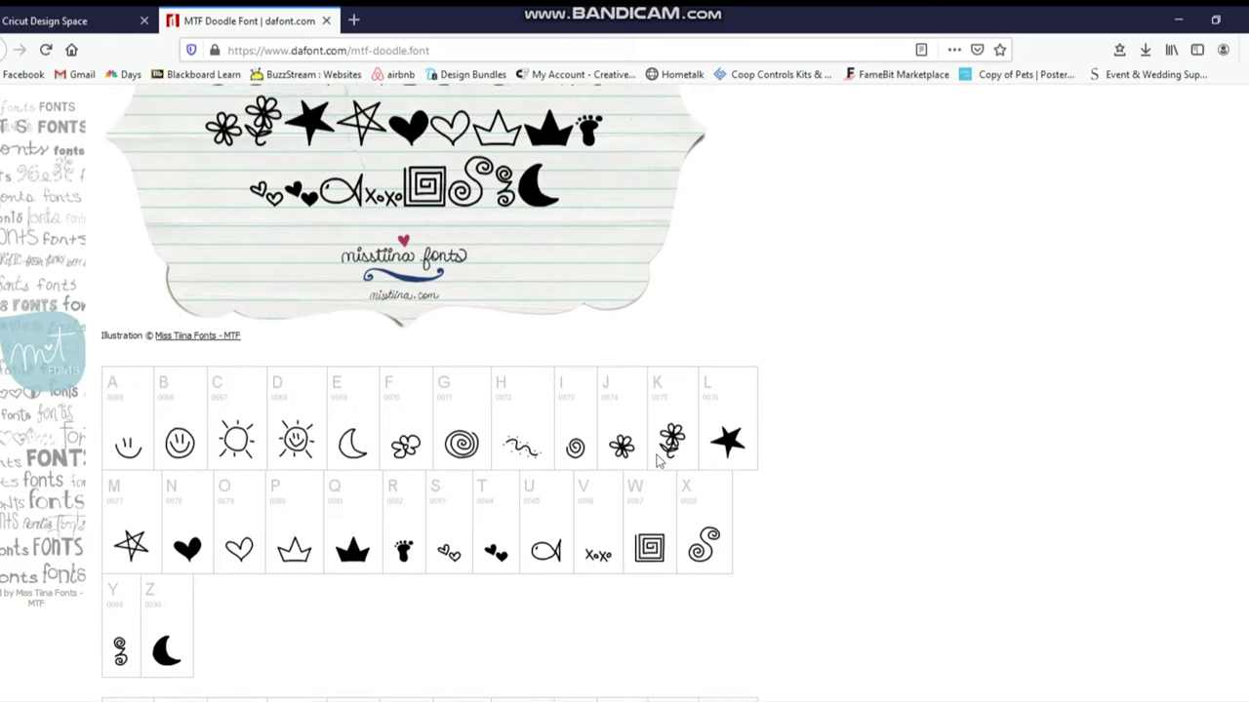
scroll(573, 498, "up", 5)
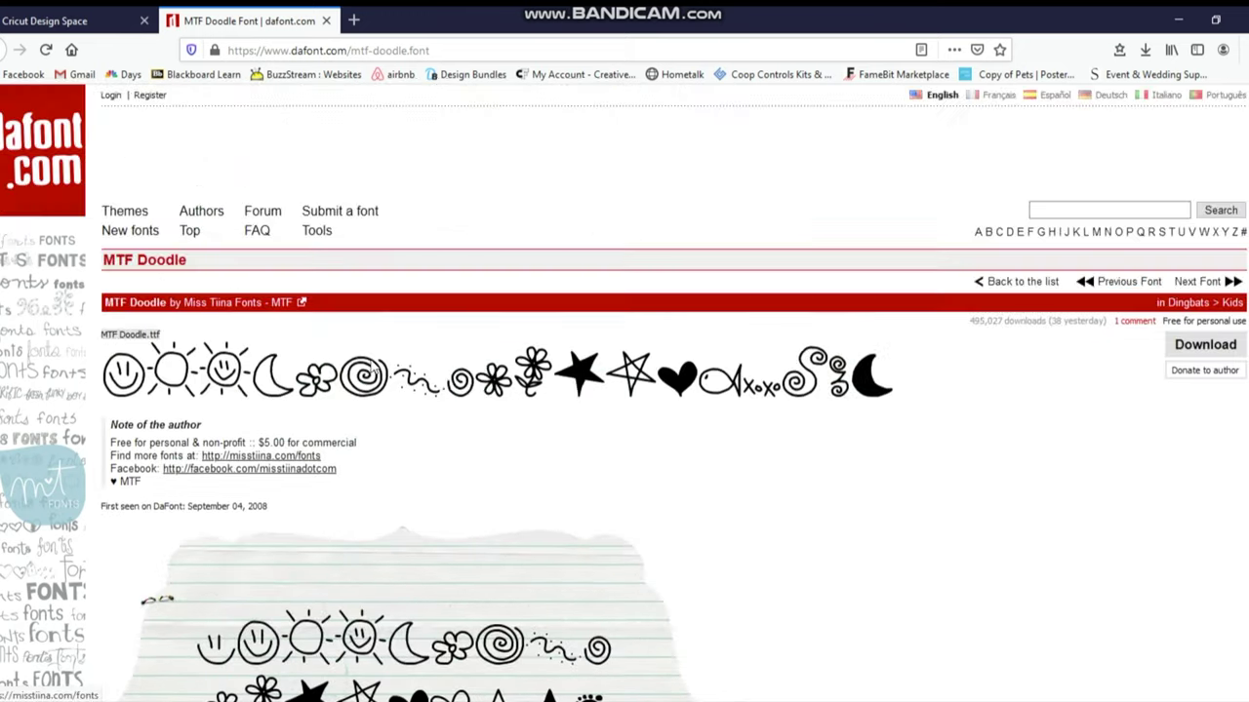
left_click(42, 151)
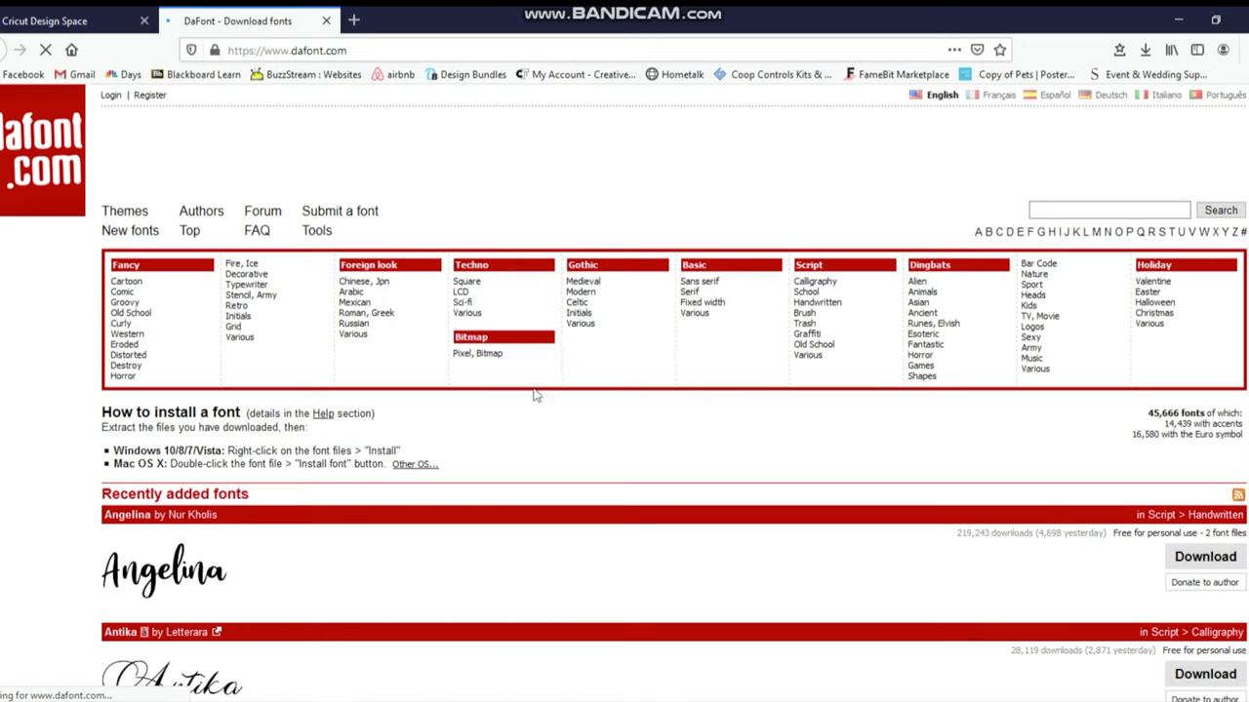
left_click(1154, 282)
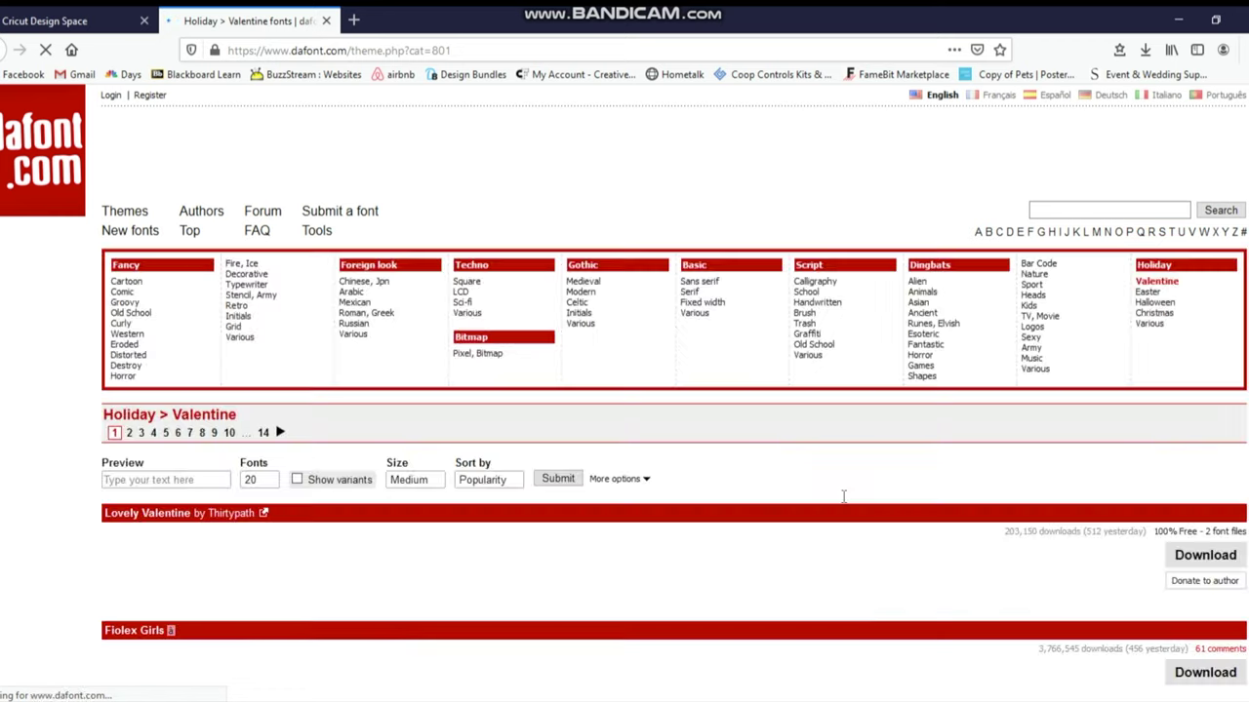
Open Chasing Hearts from the Valentine list and scroll through its full character set.
scroll(510, 474, "down", 3)
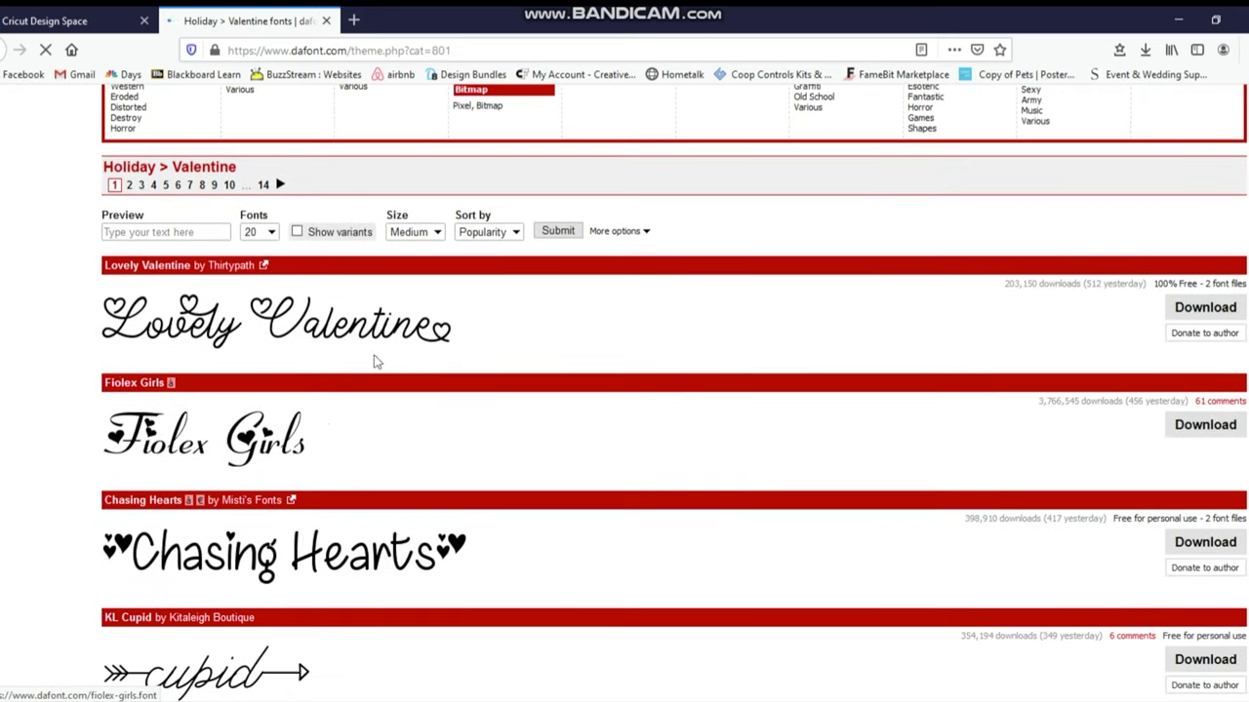
scroll(517, 564, "down", 3)
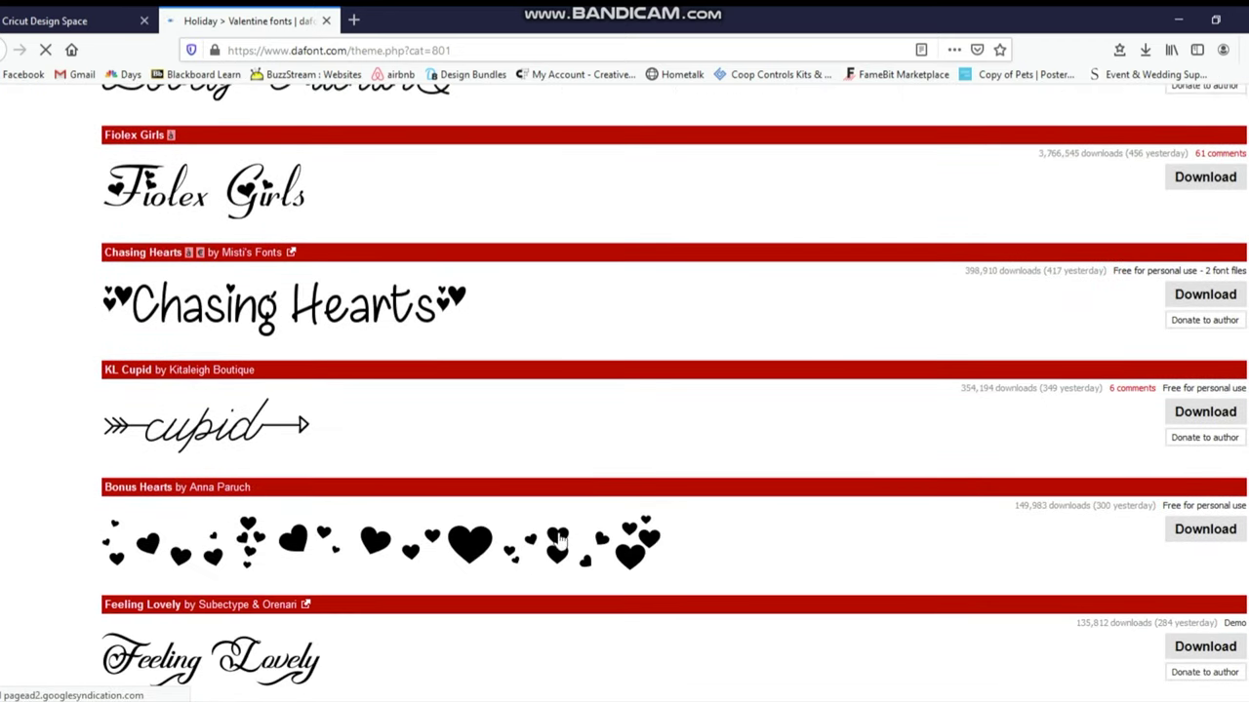
left_click(162, 298)
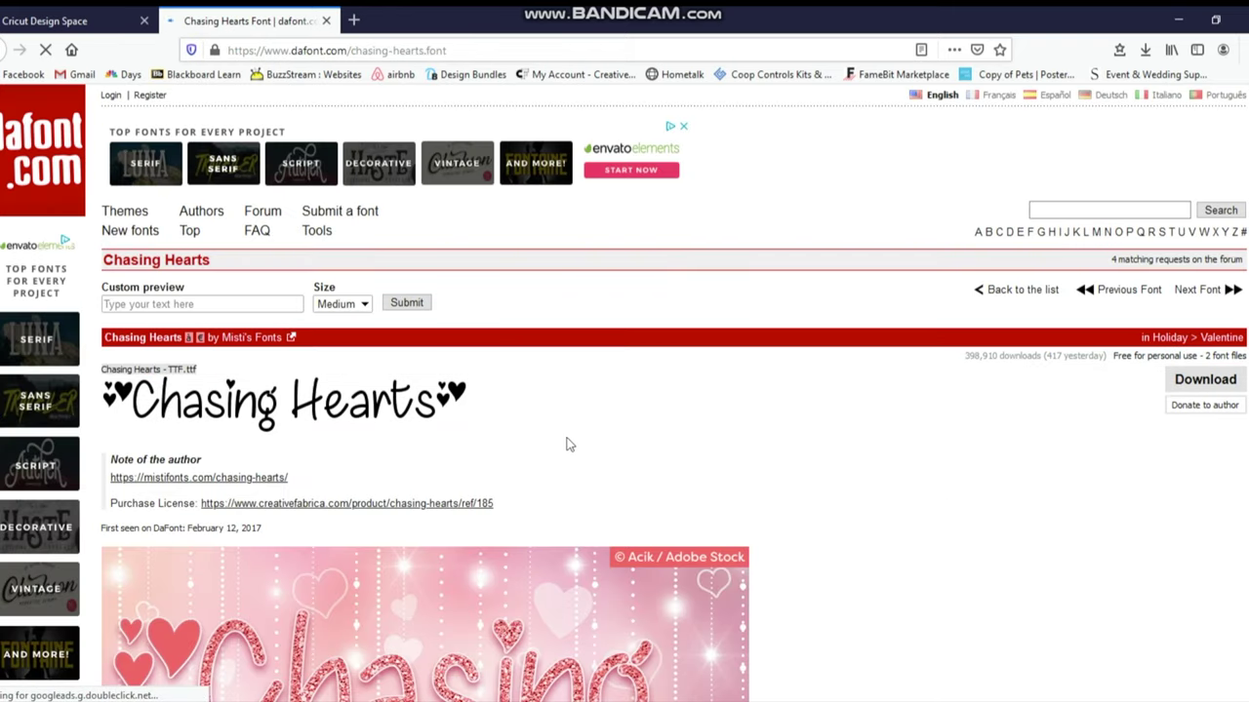
scroll(568, 441, "down", 3)
scroll(570, 442, "down", 10)
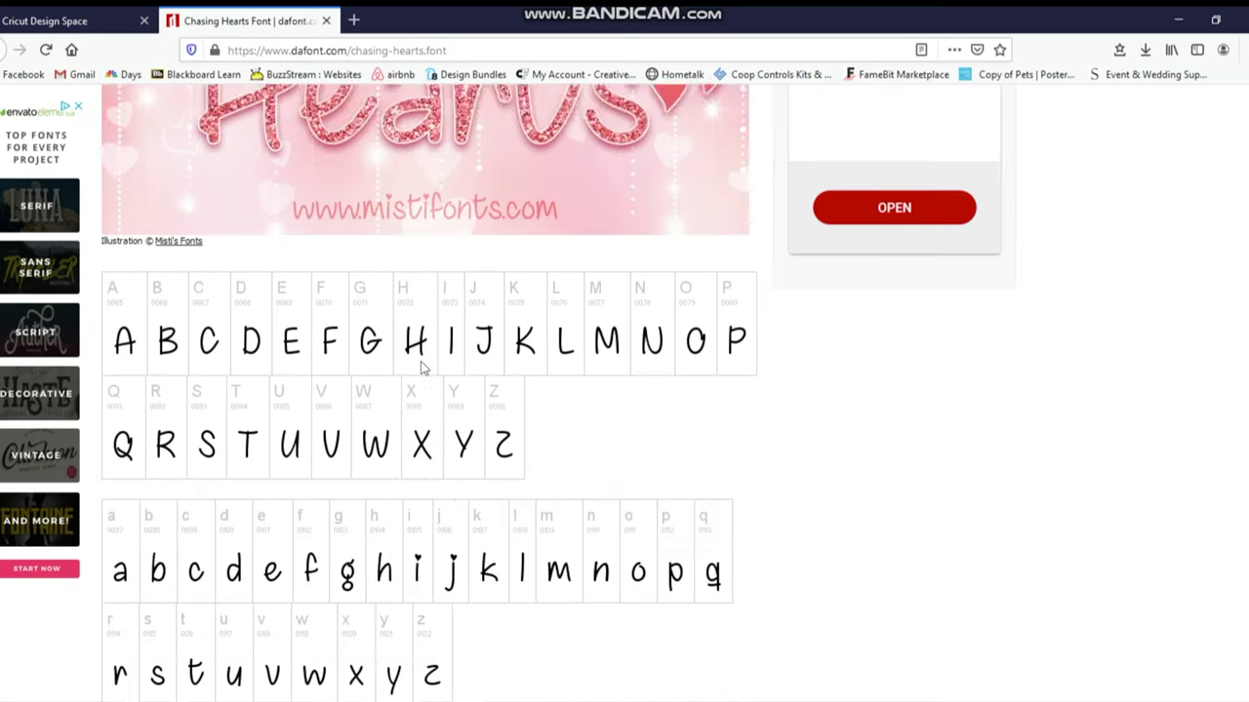
scroll(421, 366, "up", 10)
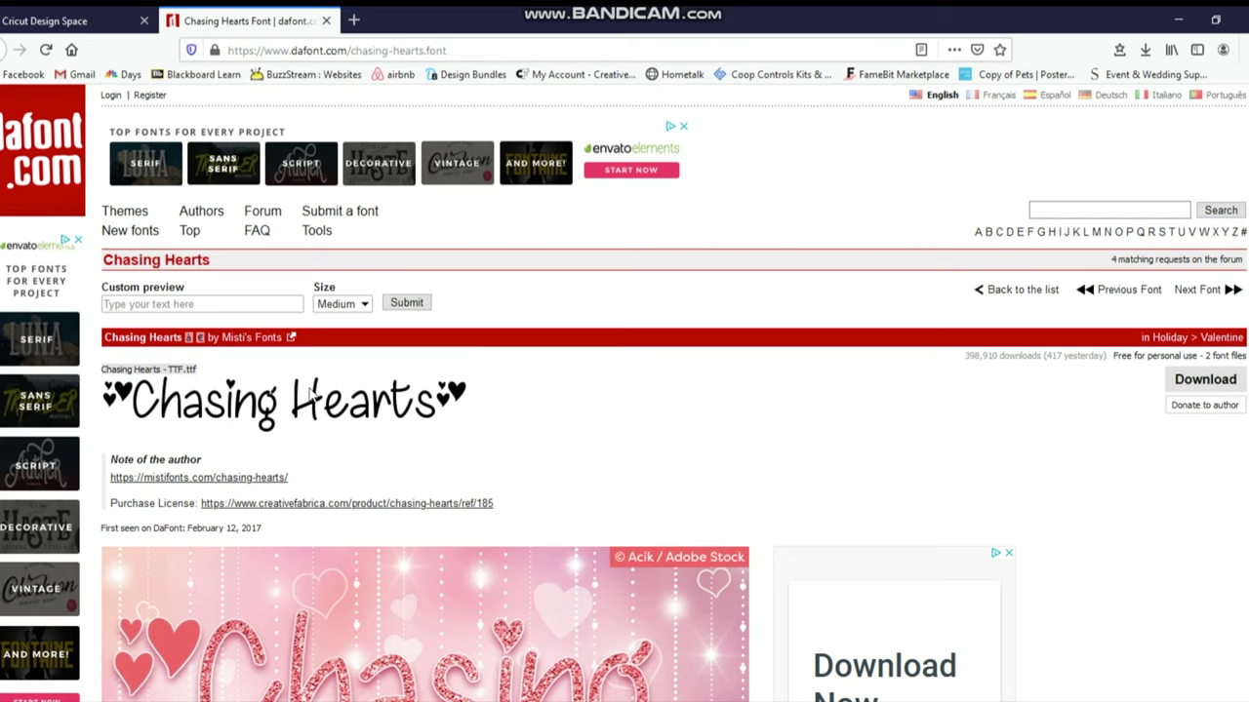
Download Chasing Hearts and install its OTF file from chasing_hearts.zip, closing the viewer and folder.
left_click(1198, 381)
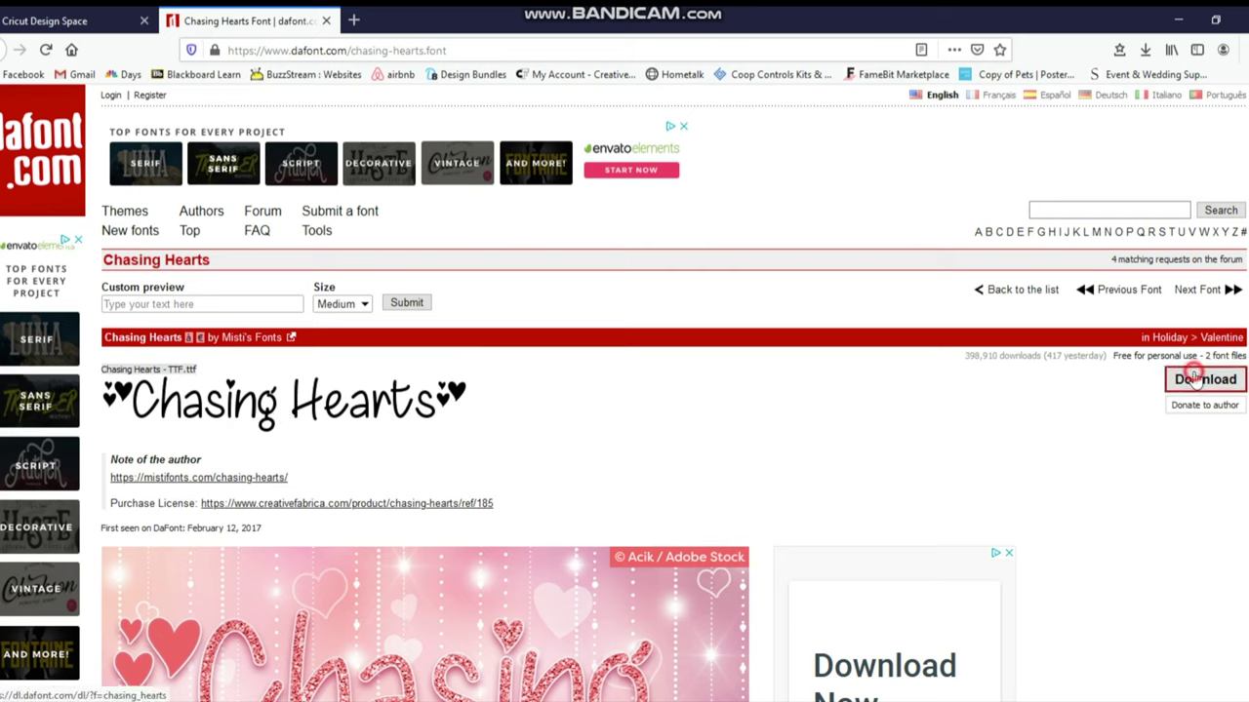
left_click(1145, 51)
left_click(975, 93)
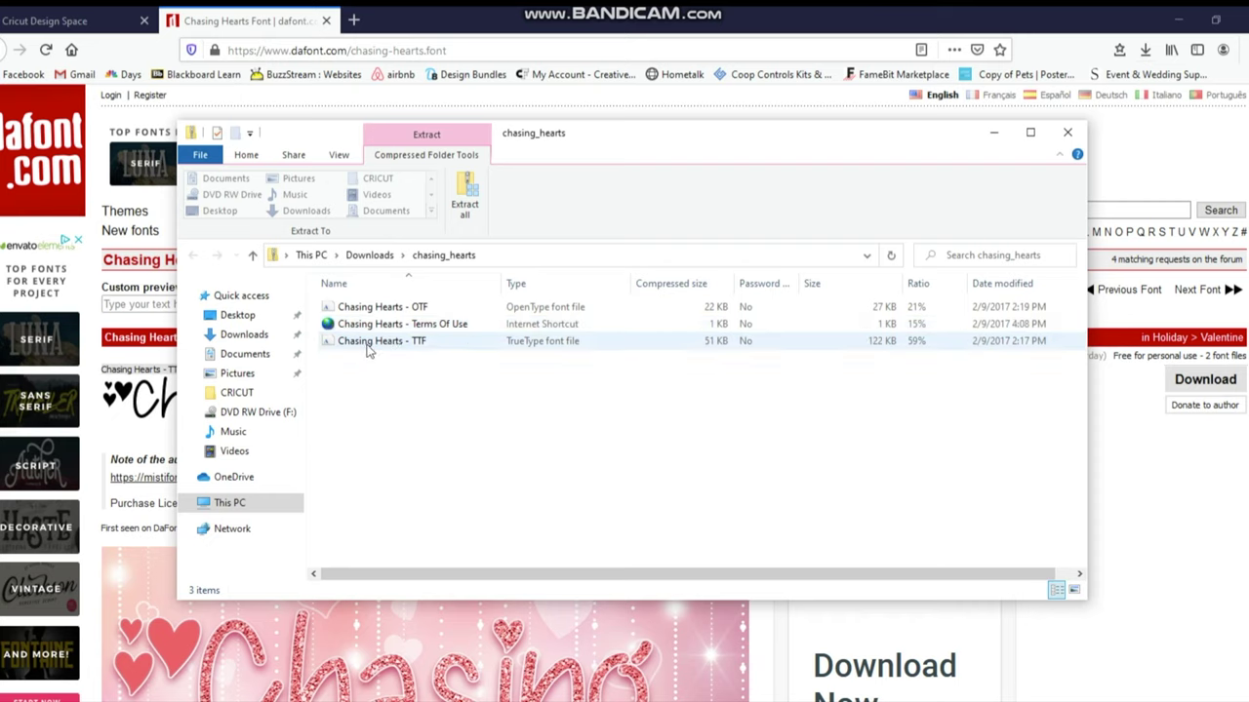
double_click(380, 308)
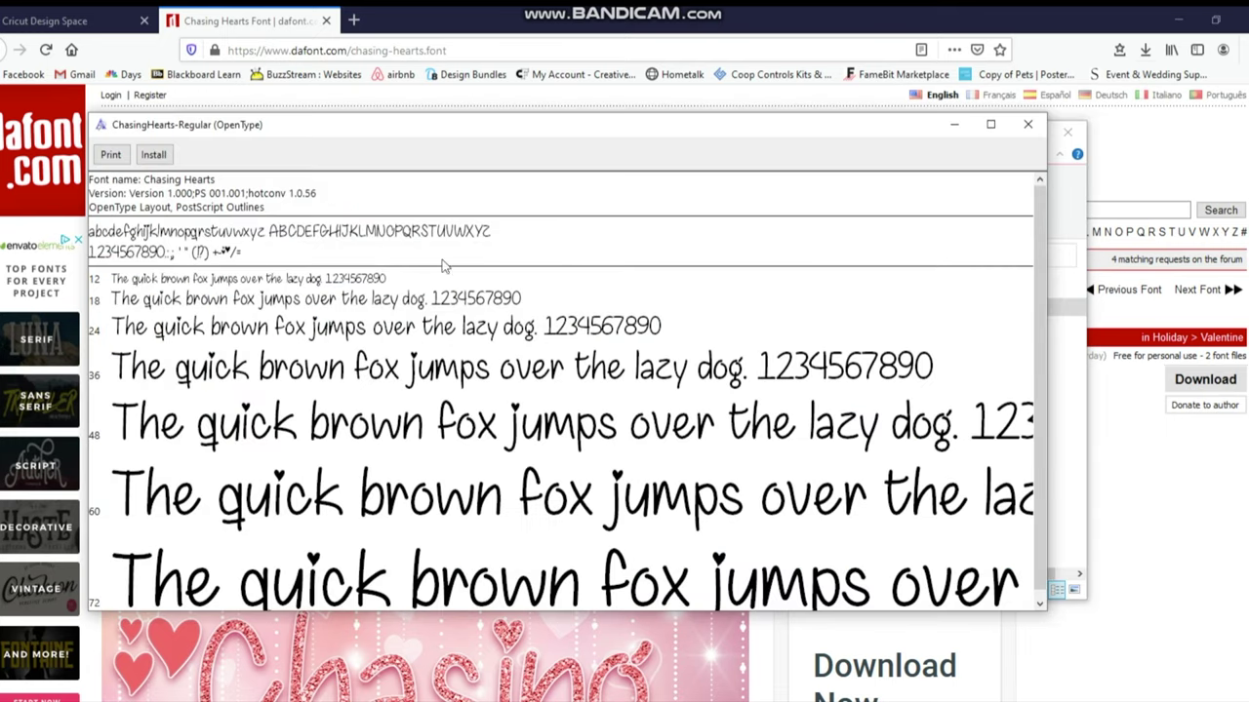
left_click(164, 158)
left_click(1027, 124)
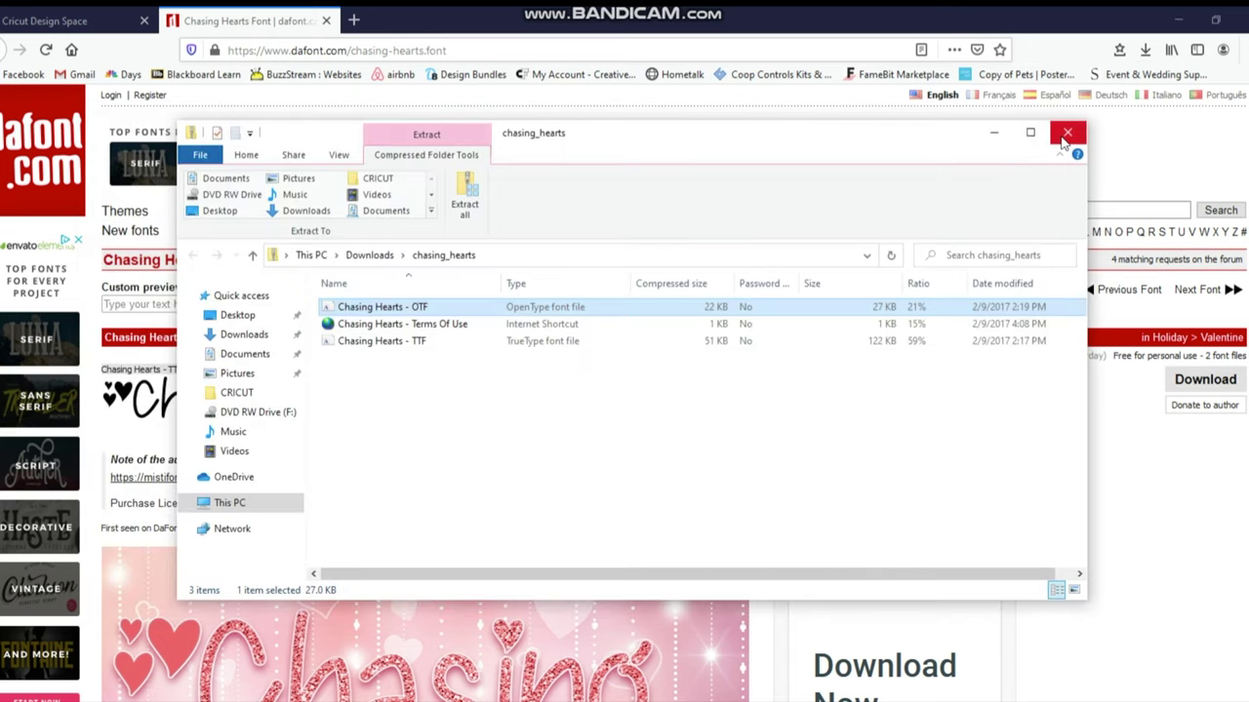
left_click(1066, 134)
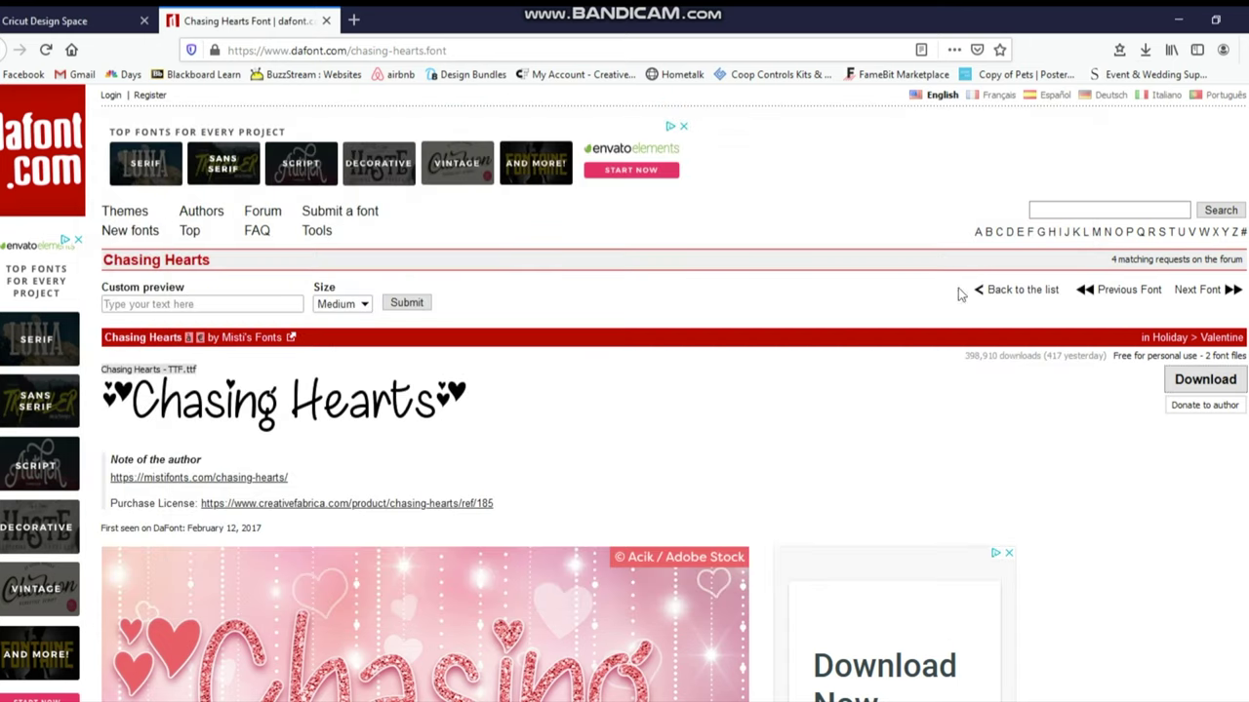
left_click(98, 27)
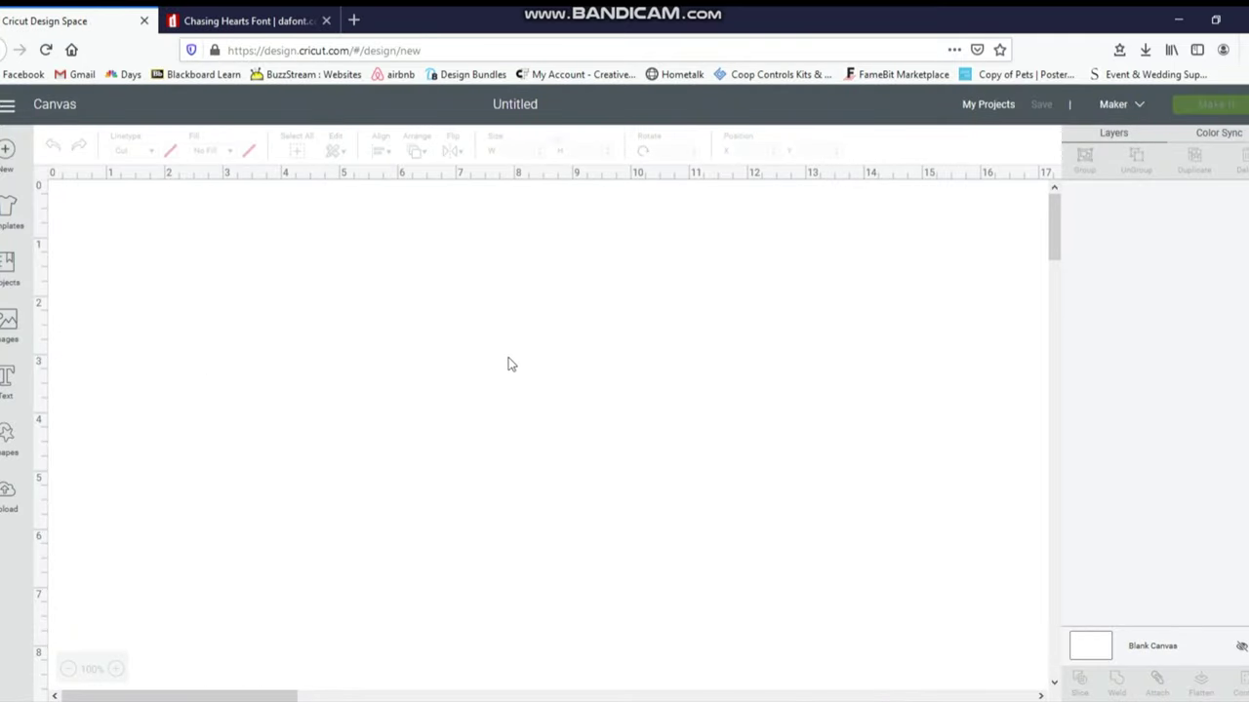
Reload the Design Space canvas and choose Maybe Later on the desktop-app download banner.
left_click(45, 48)
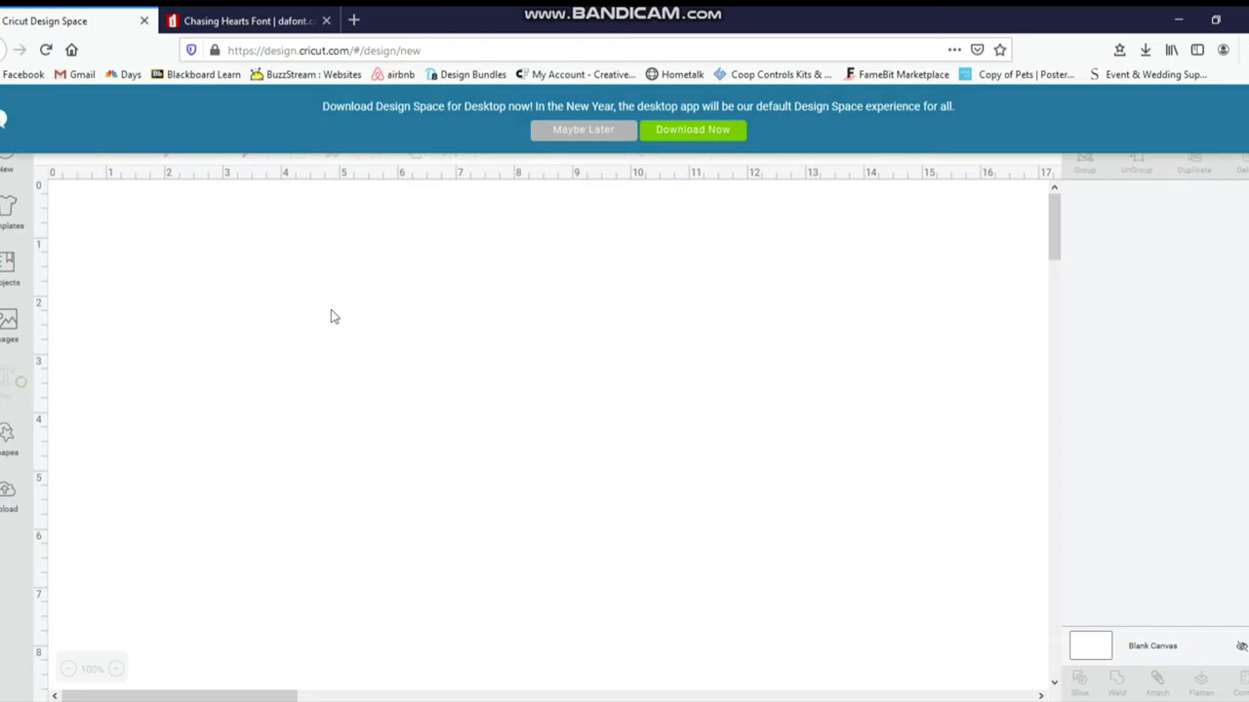
left_click(543, 132)
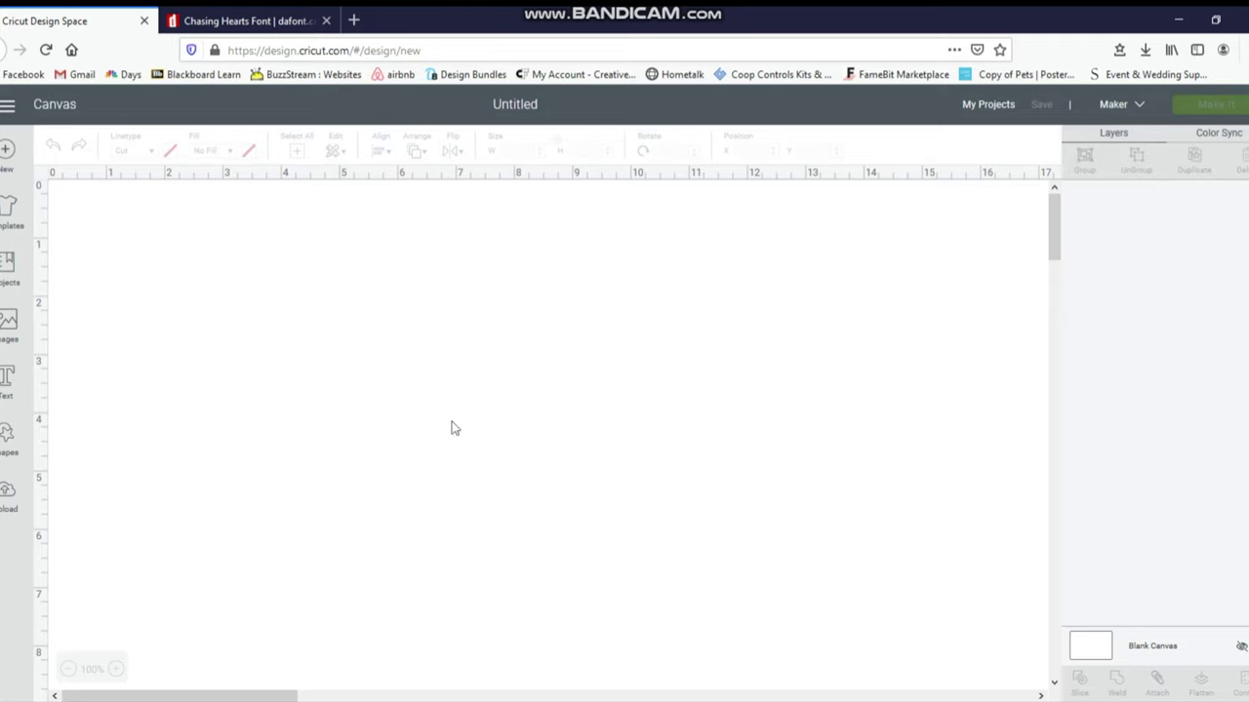
Add a 'Hello' text layer and drag it up near the top of the canvas.
left_click(12, 382)
type("Hello")
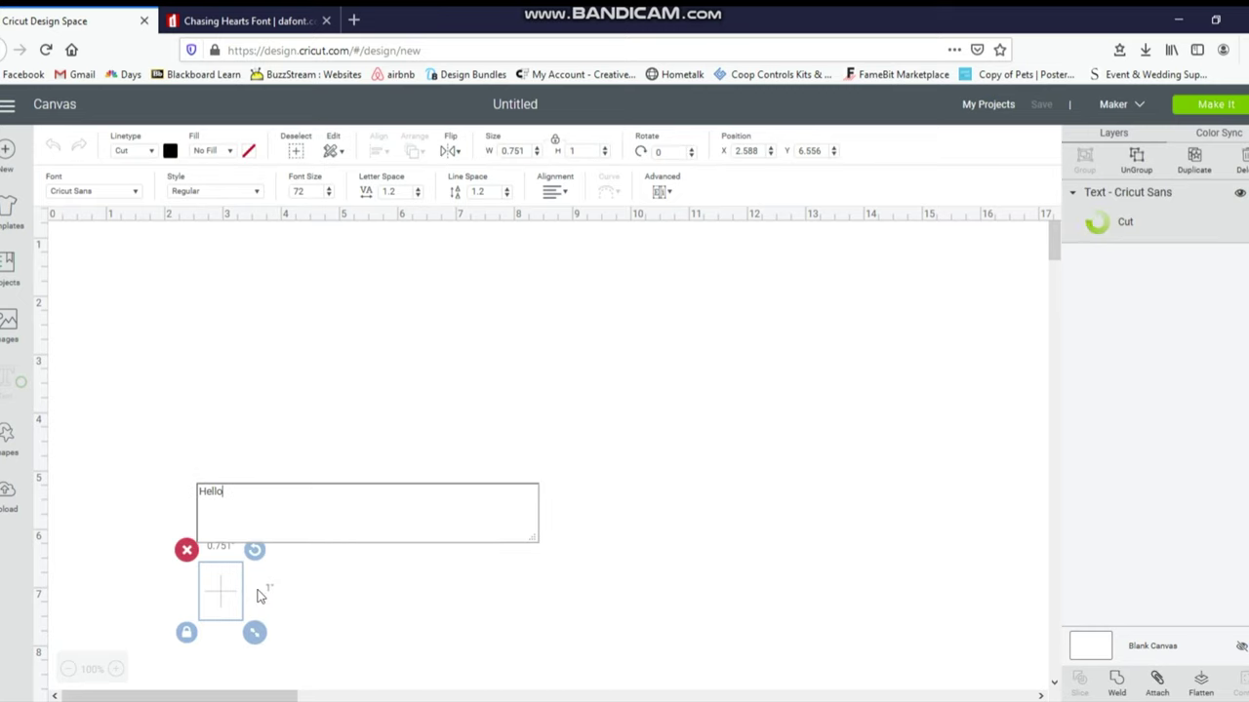
left_click(236, 589)
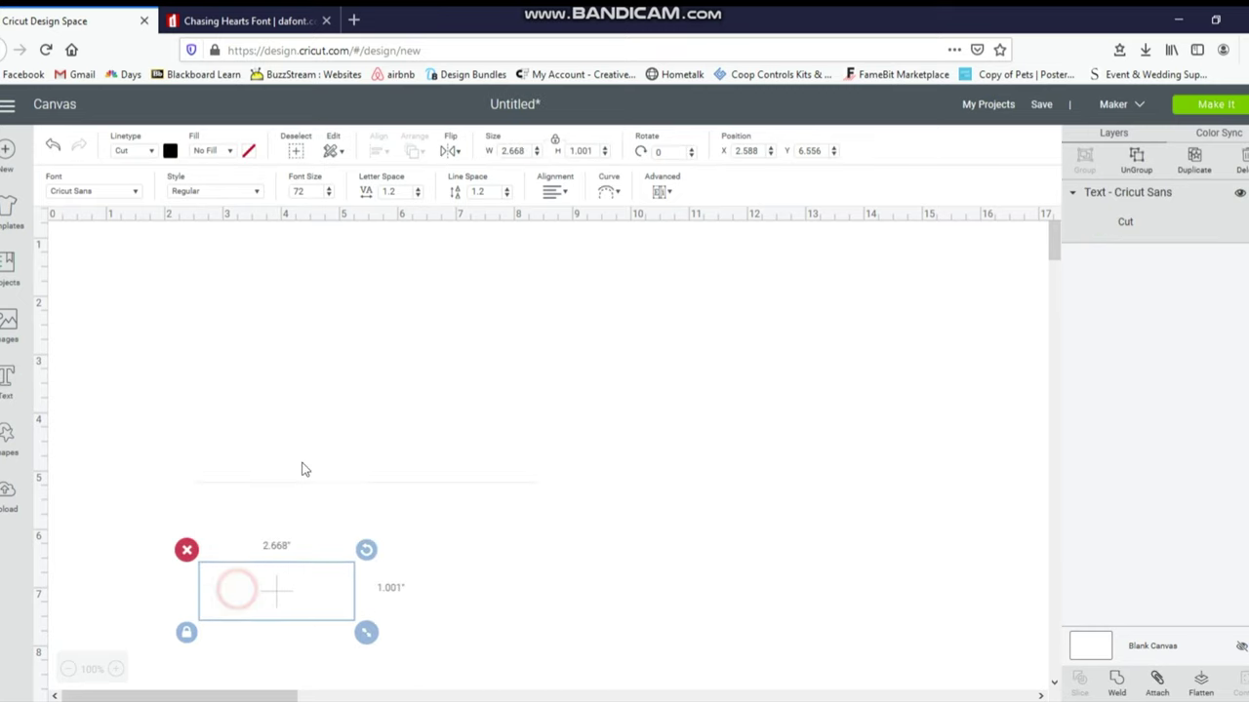
left_click_drag(303, 470, 354, 351)
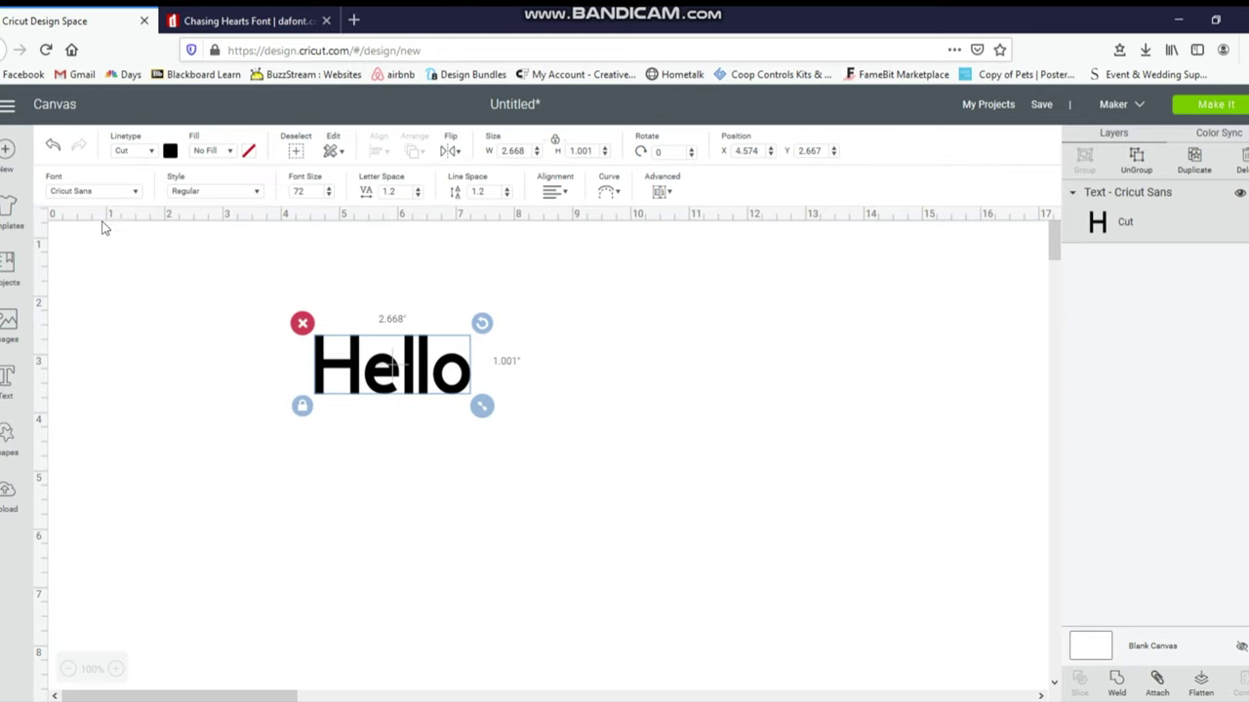
left_click(78, 193)
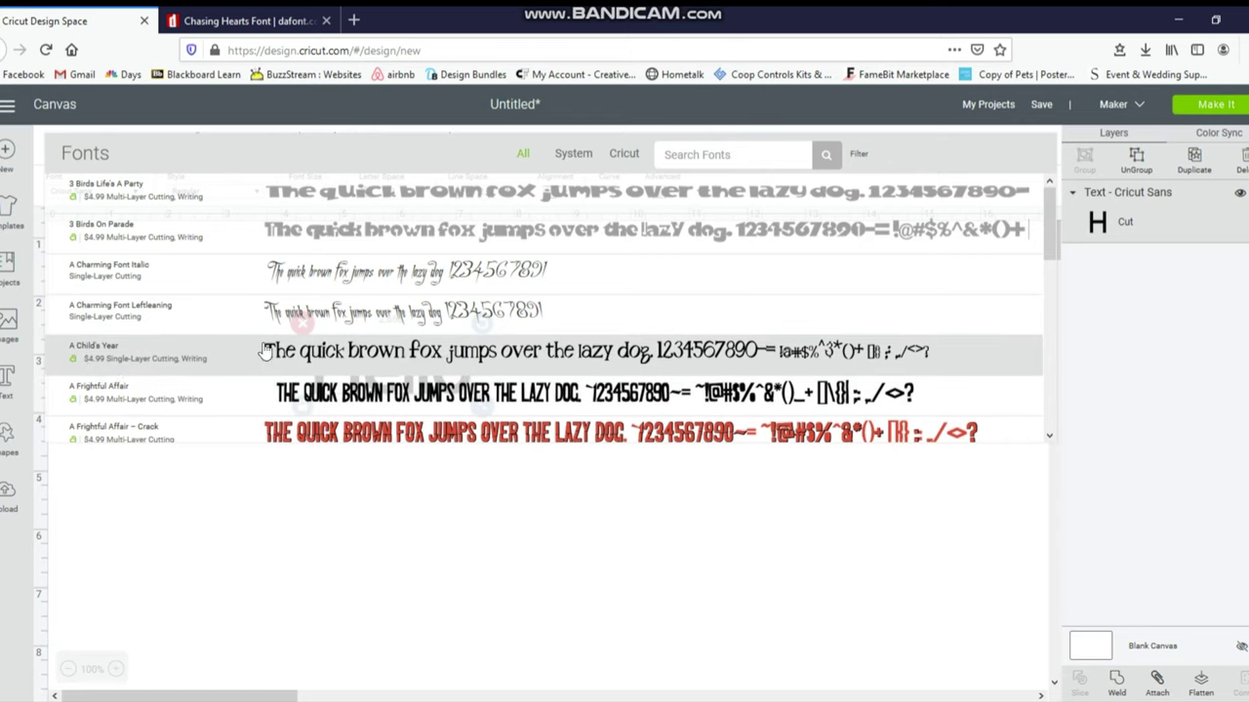
Filter fonts to System, search 'symp', and apply Symphony to the Hello text.
scroll(264, 351, "down", 3)
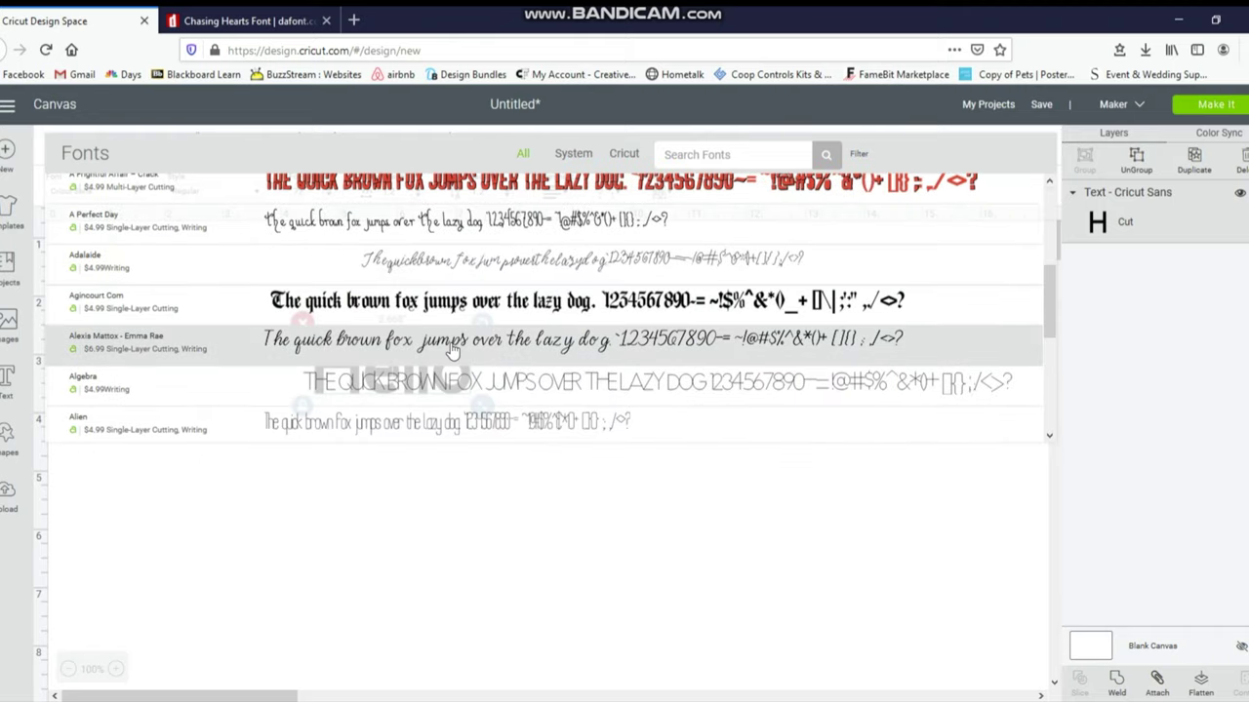
scroll(452, 351, "up", 3)
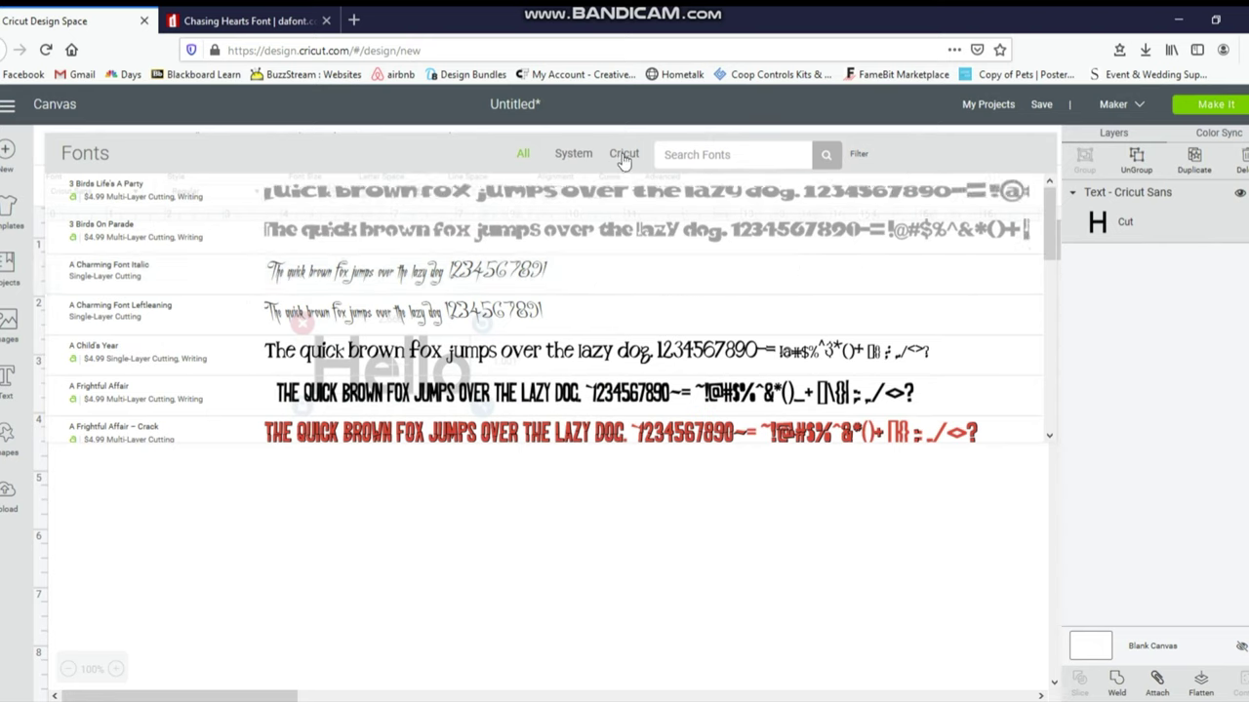
left_click(576, 154)
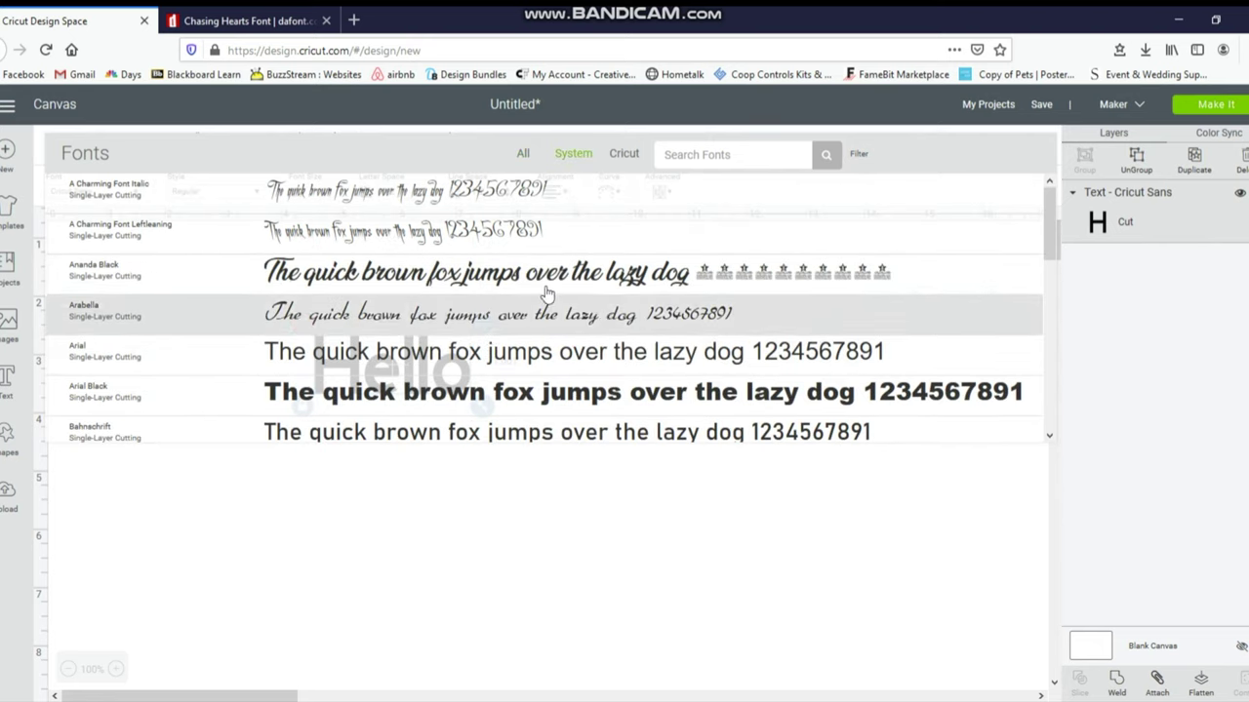
scroll(622, 330, "down", 5)
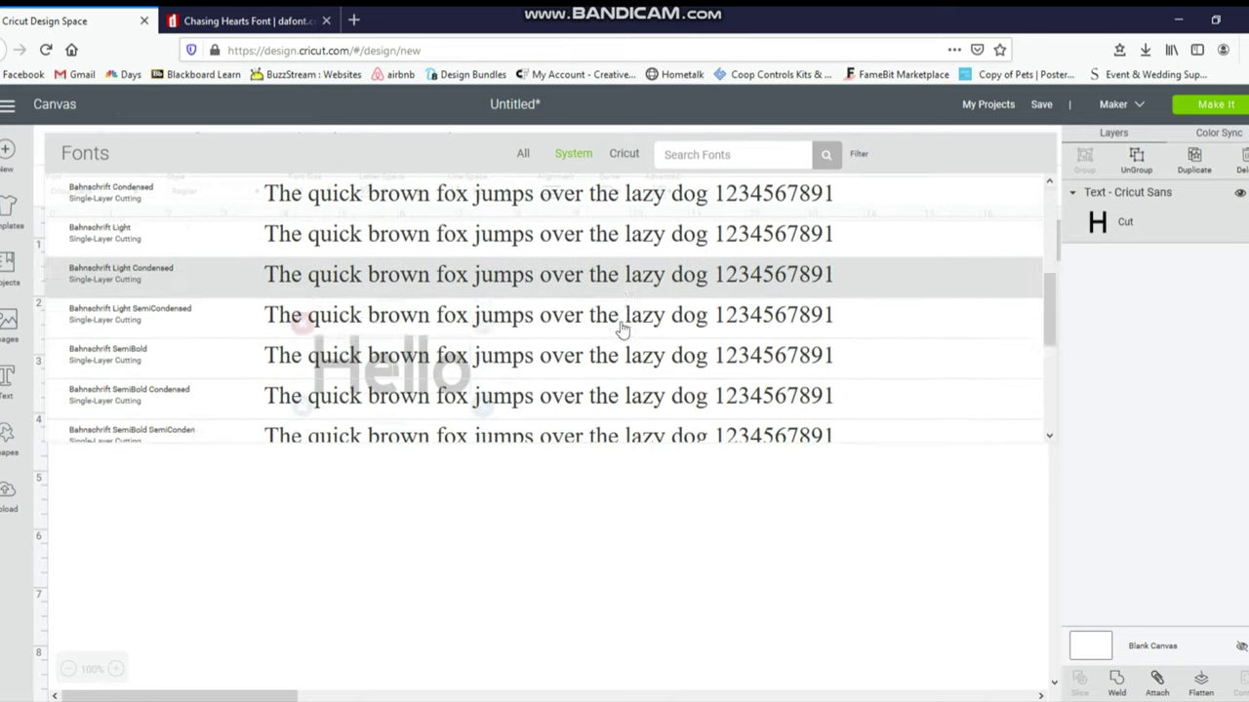
scroll(622, 330, "up", 5)
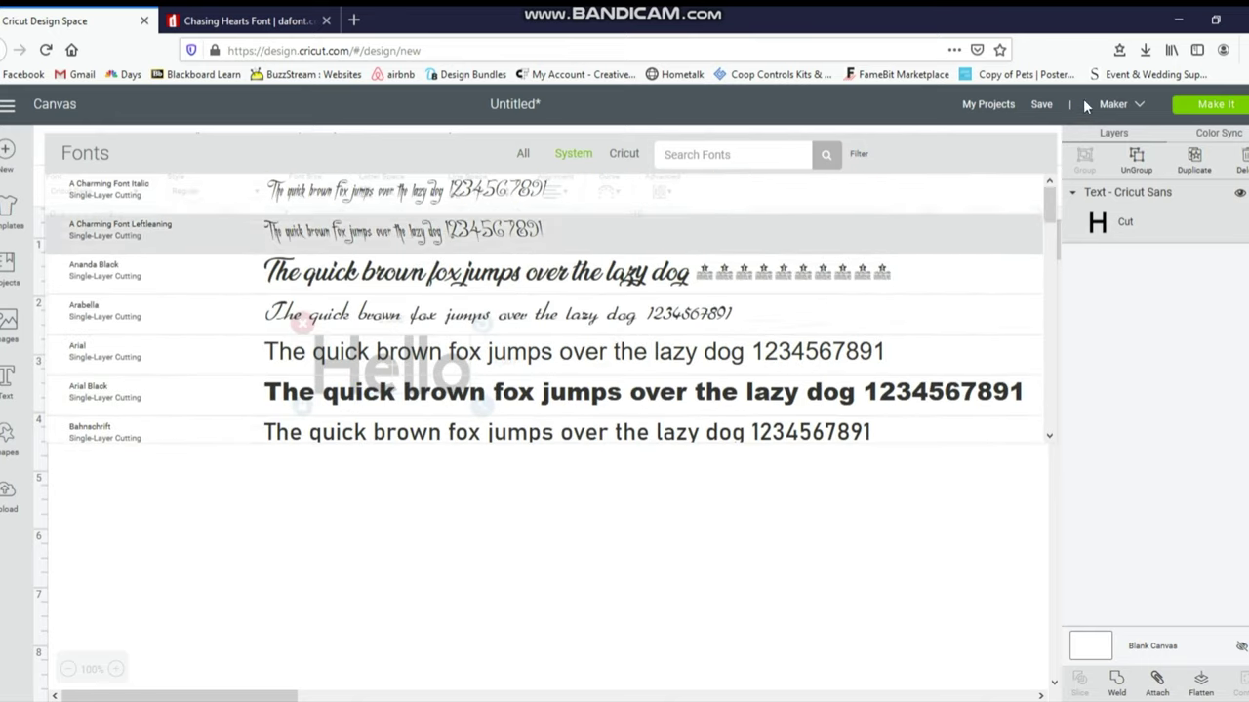
left_click(1146, 50)
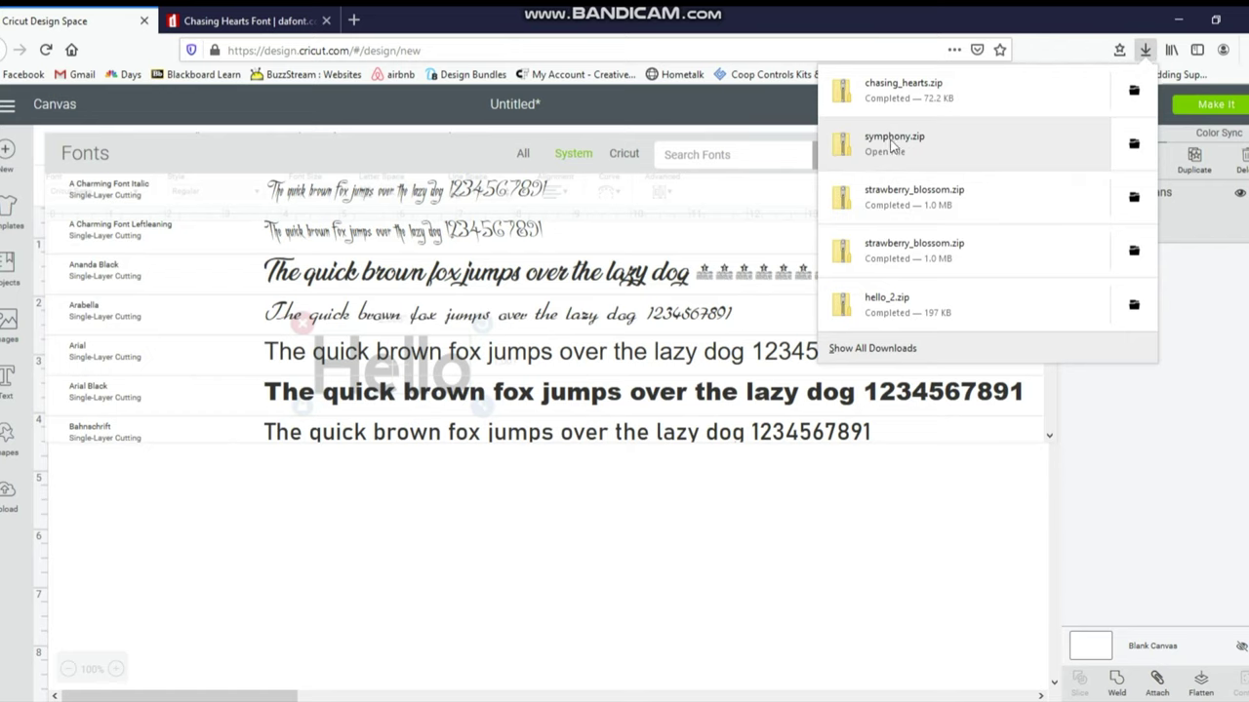
left_click(752, 153)
type("symp")
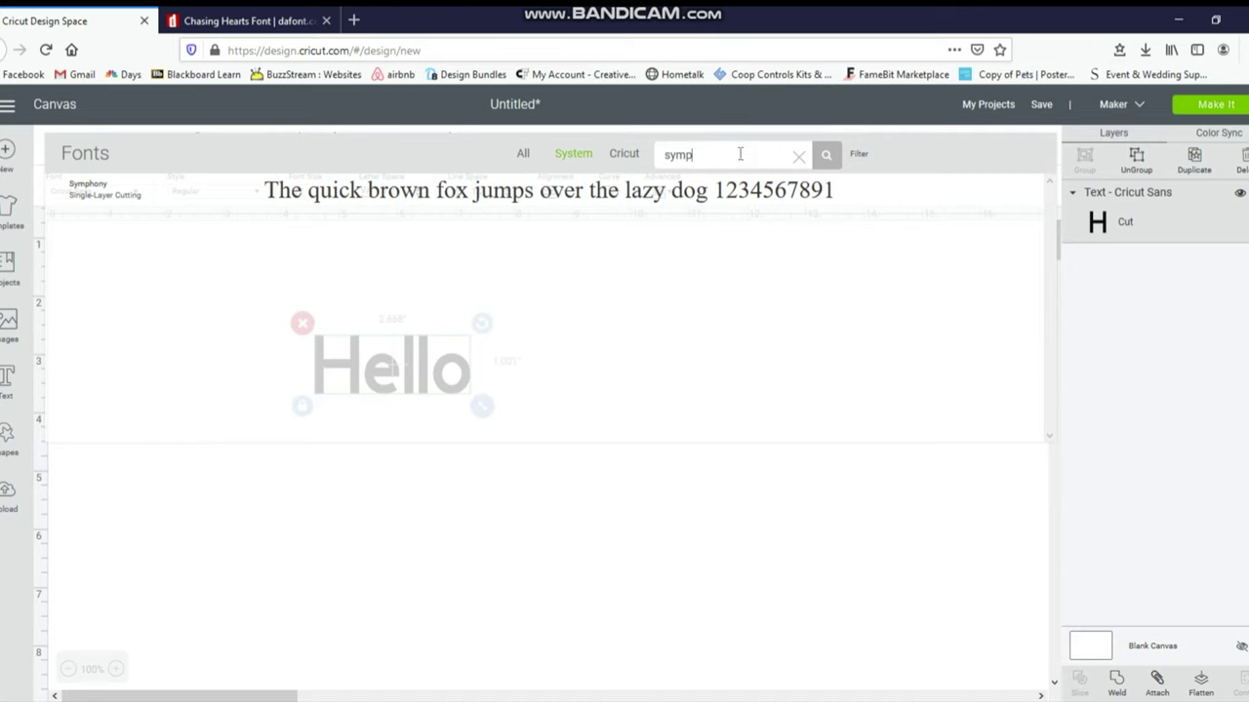
left_click(449, 198)
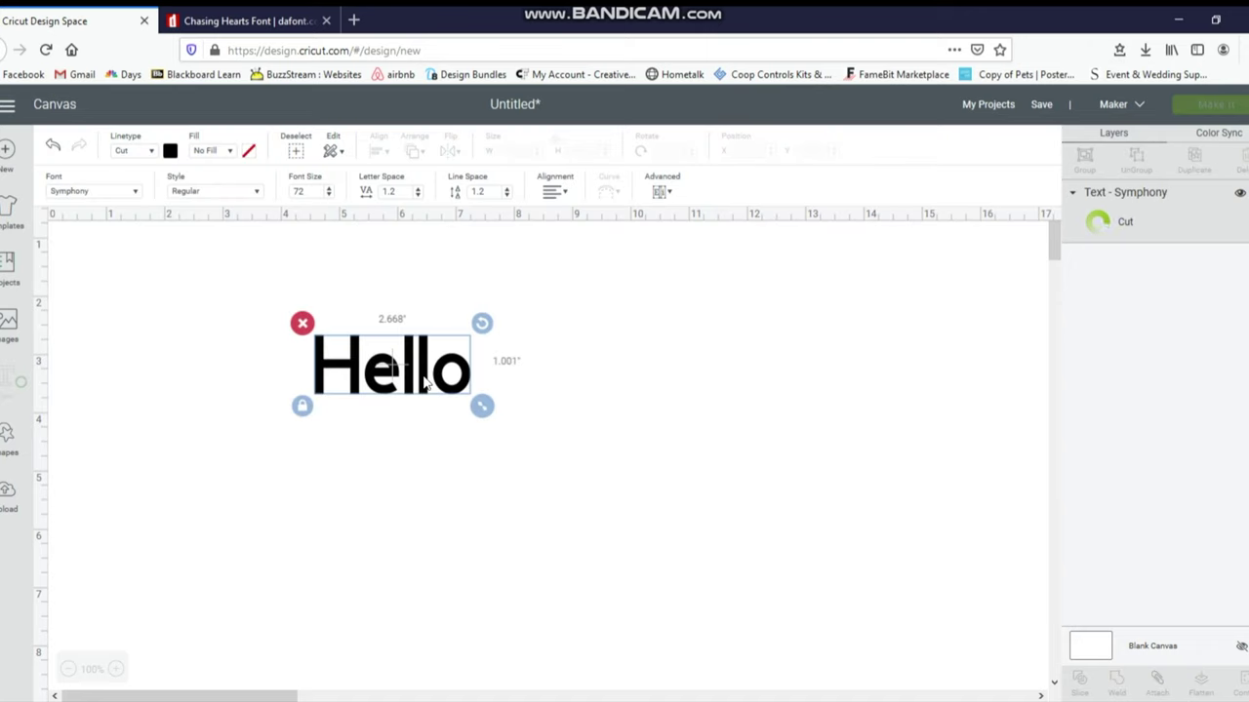
Enlarge the Symphony Hello to about 9.5 inches wide and ungroup it into separate letters.
left_click(456, 359)
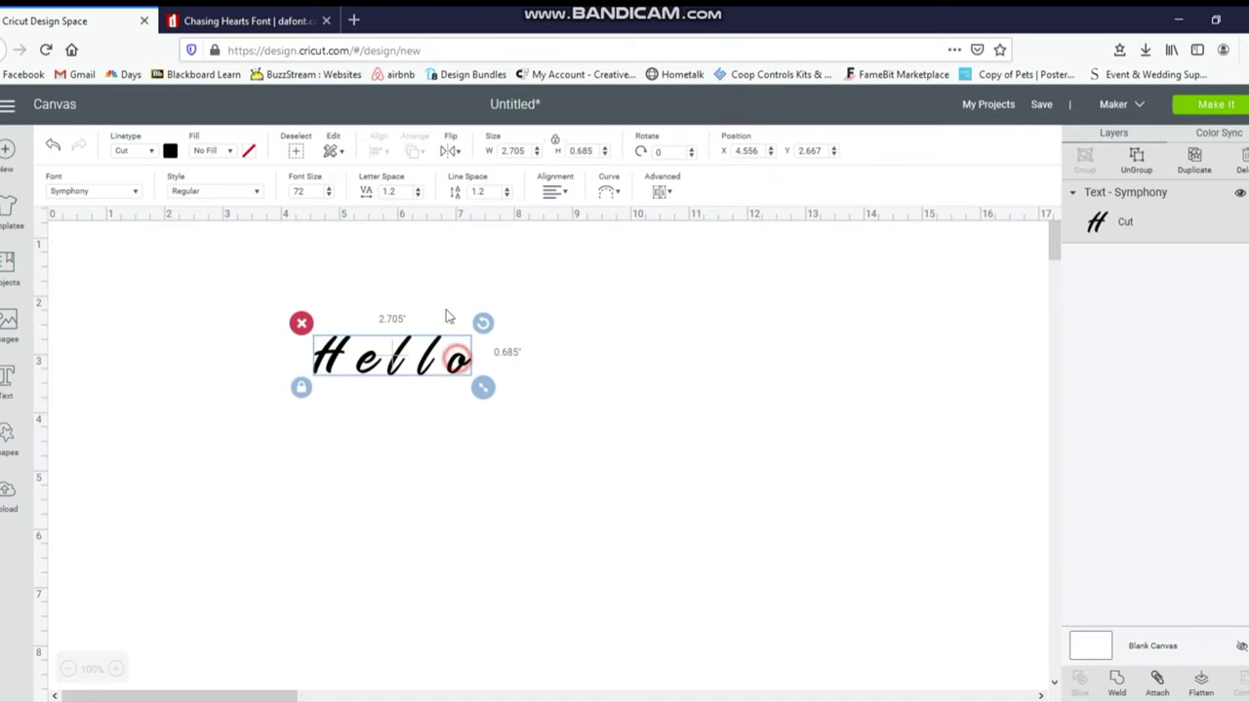
left_click_drag(449, 316, 868, 442)
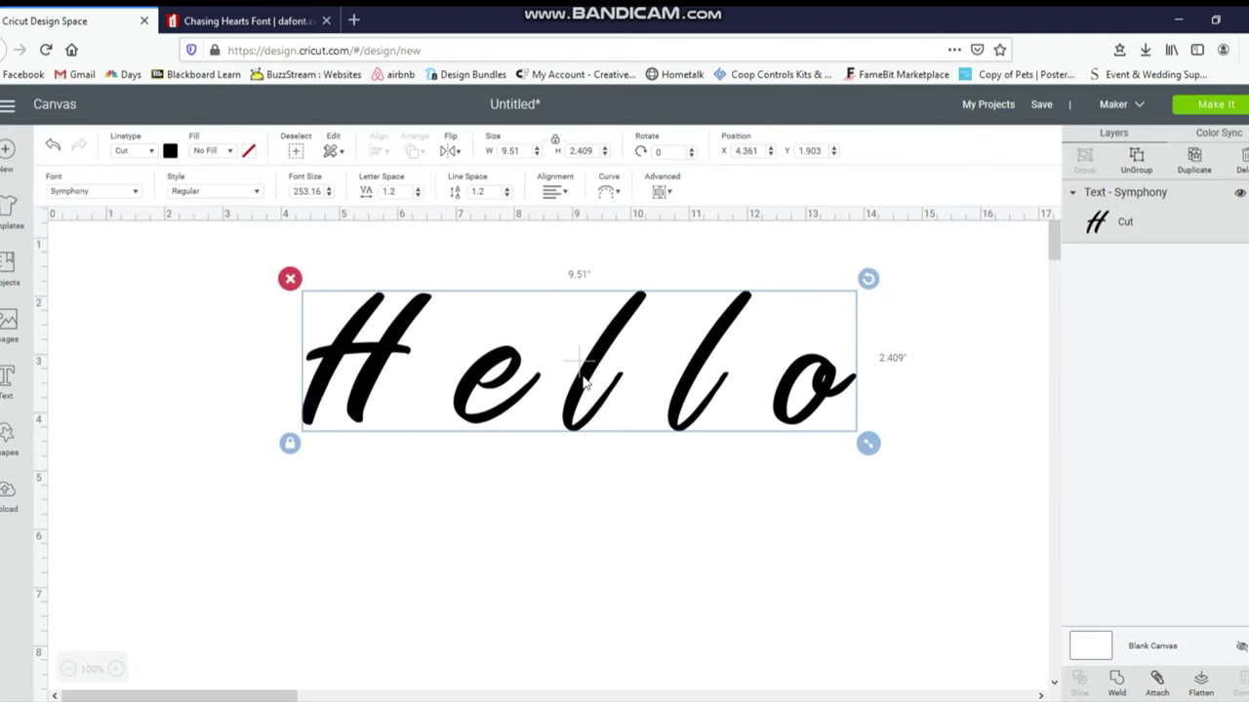
left_click_drag(584, 380, 499, 361)
left_click(521, 482)
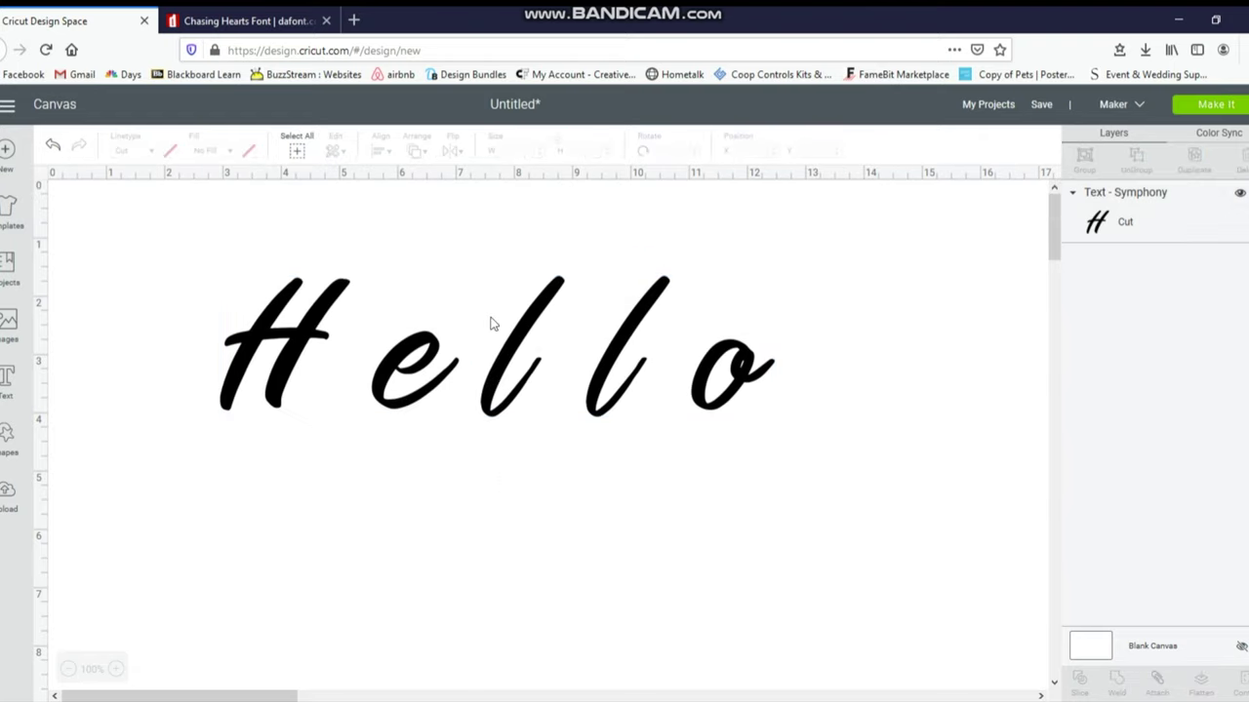
left_click(251, 334)
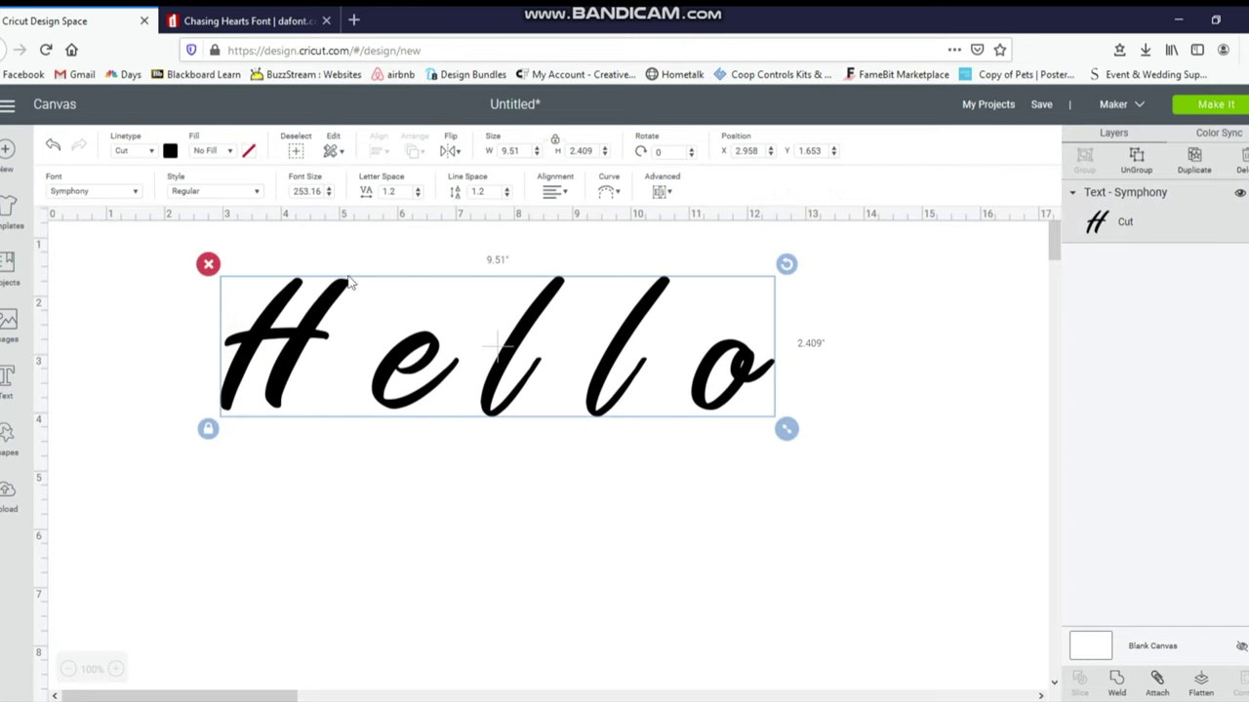
left_click(1136, 160)
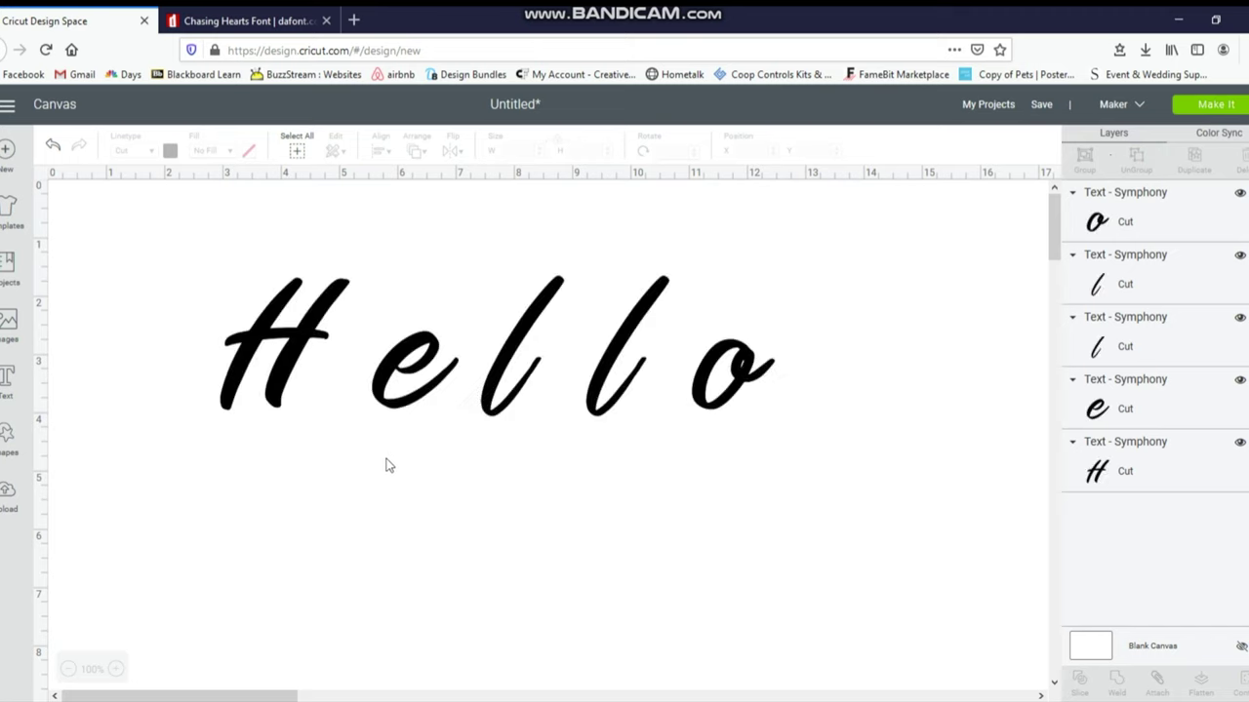
Slide the e, both l's and the o left so each overlaps its neighbour.
left_click(374, 369)
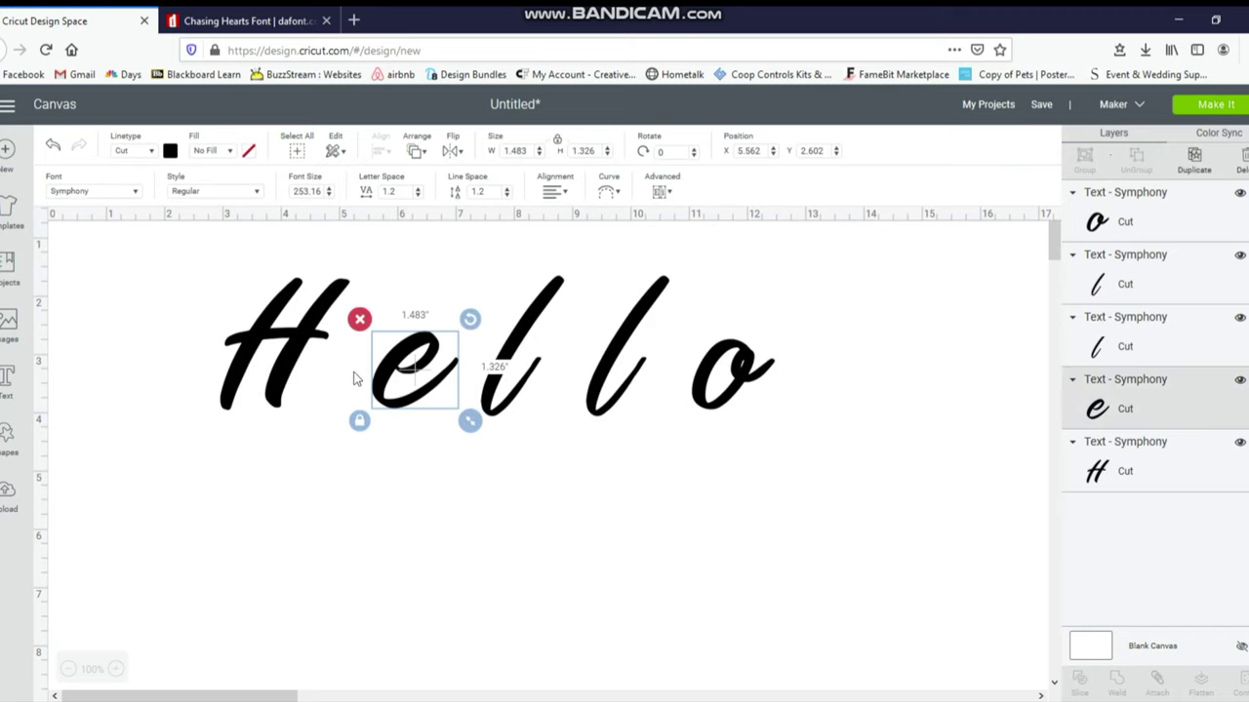
left_click_drag(378, 378, 343, 375)
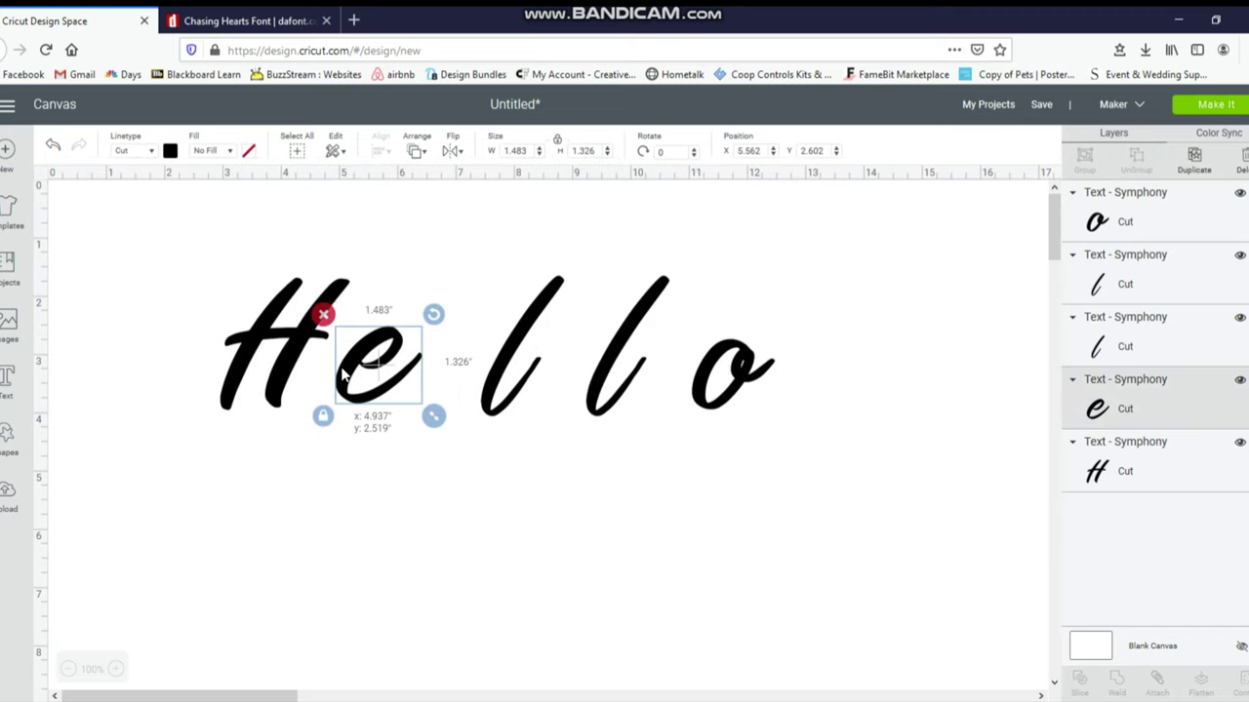
left_click(447, 482)
left_click(491, 372)
left_click(494, 371)
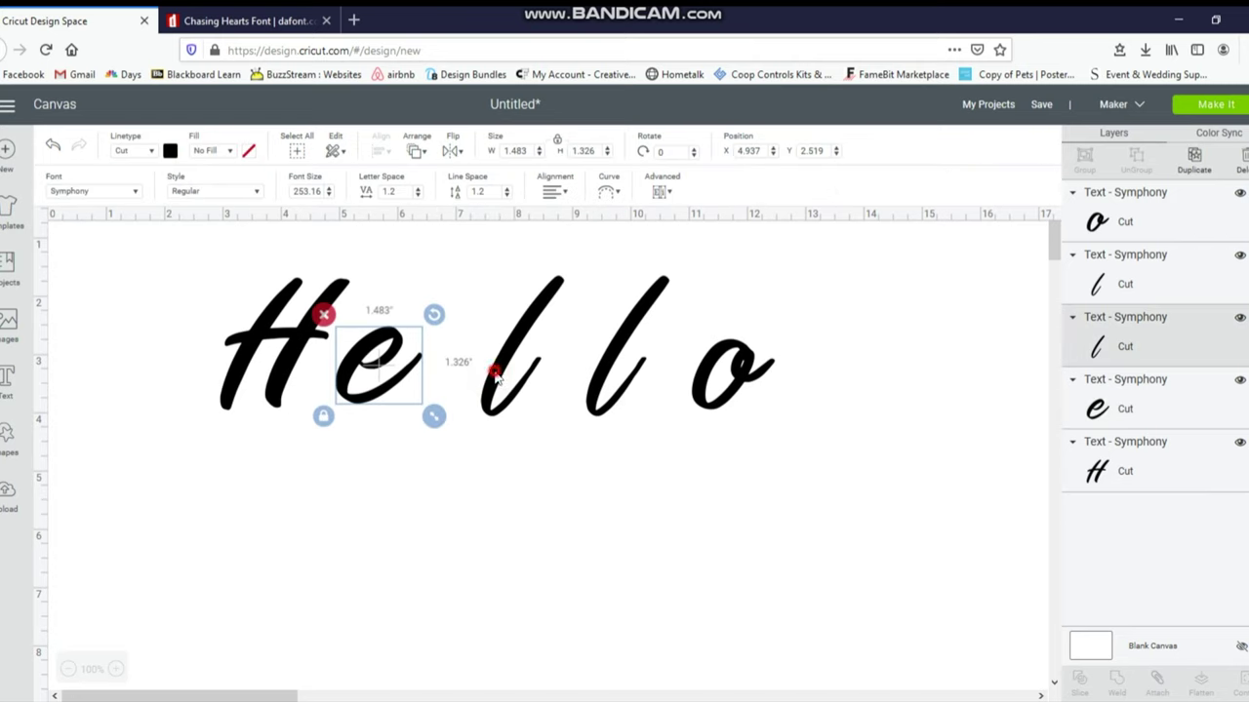
left_click_drag(481, 376, 415, 371)
left_click(591, 390)
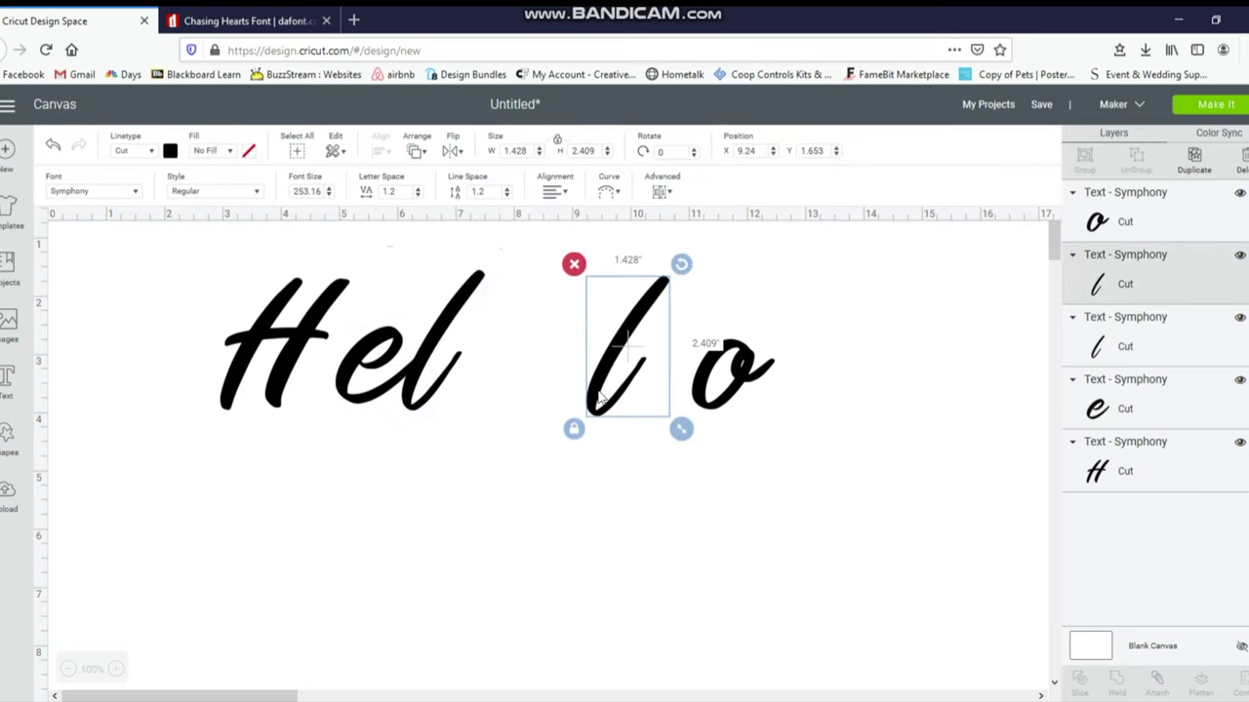
left_click_drag(591, 390, 458, 390)
left_click(713, 407)
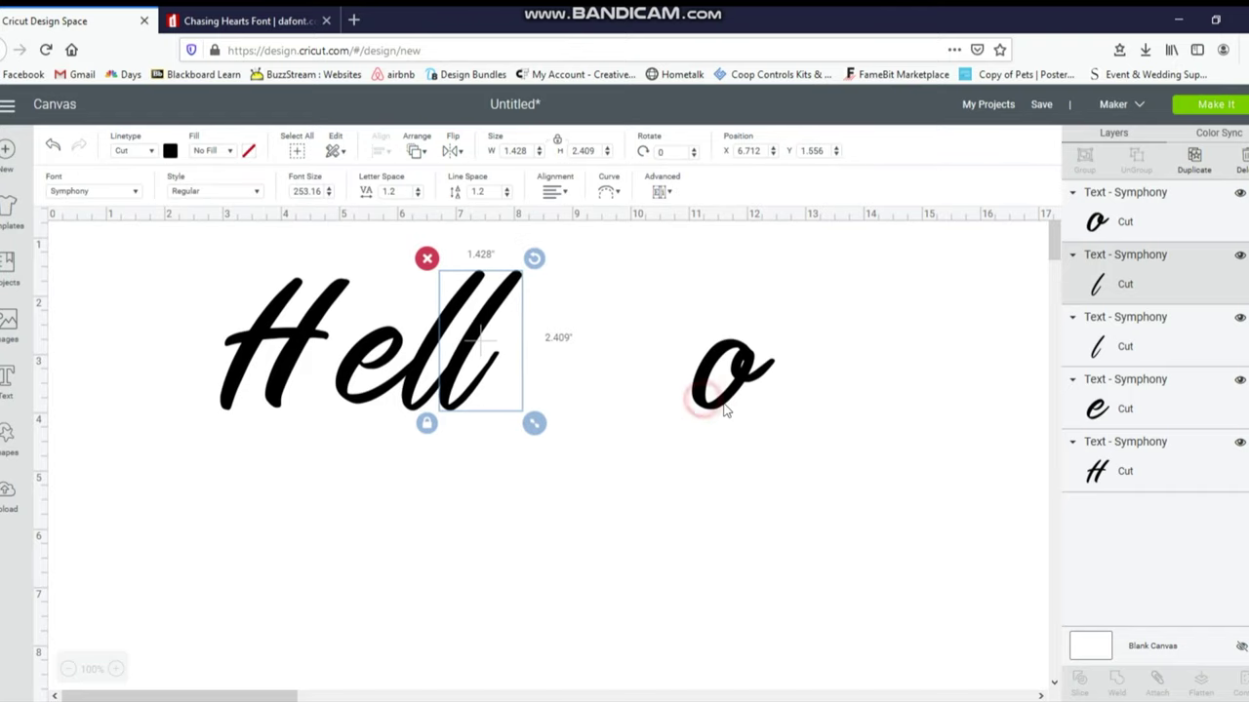
left_click_drag(713, 408, 512, 403)
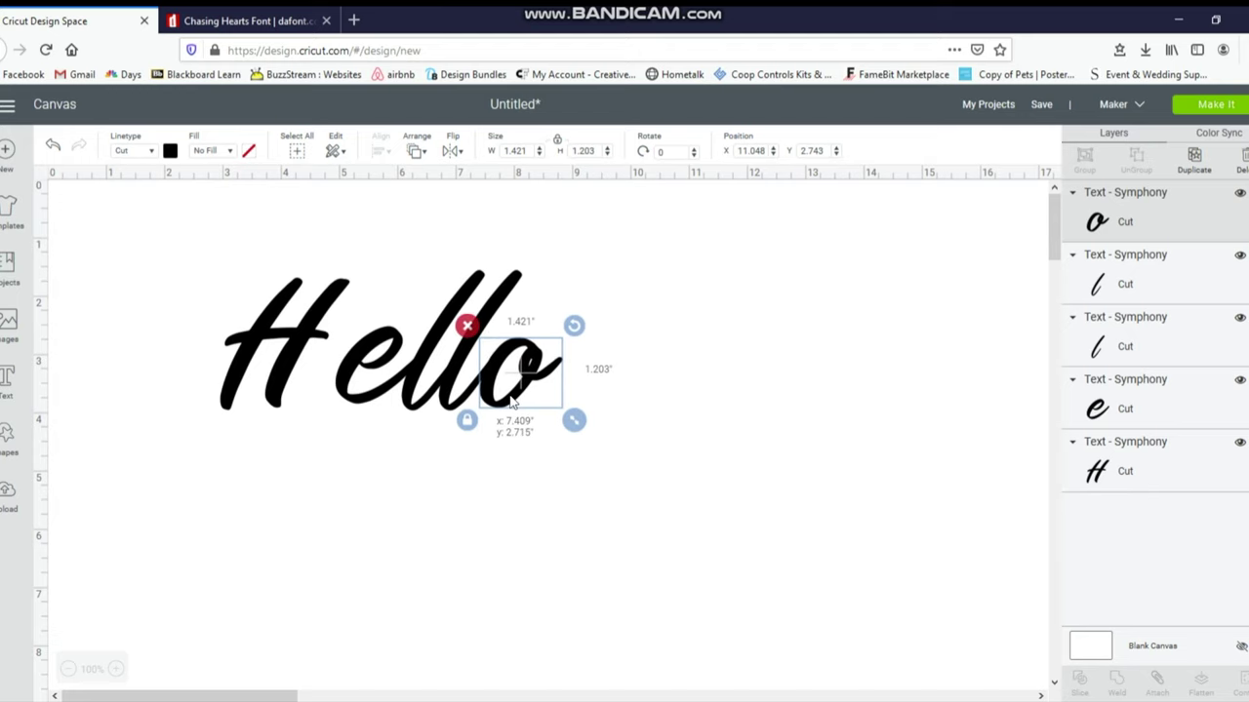
left_click(465, 502)
Fine-tune the l, o and H positions so all five letters connect, then select them all.
left_click(410, 380)
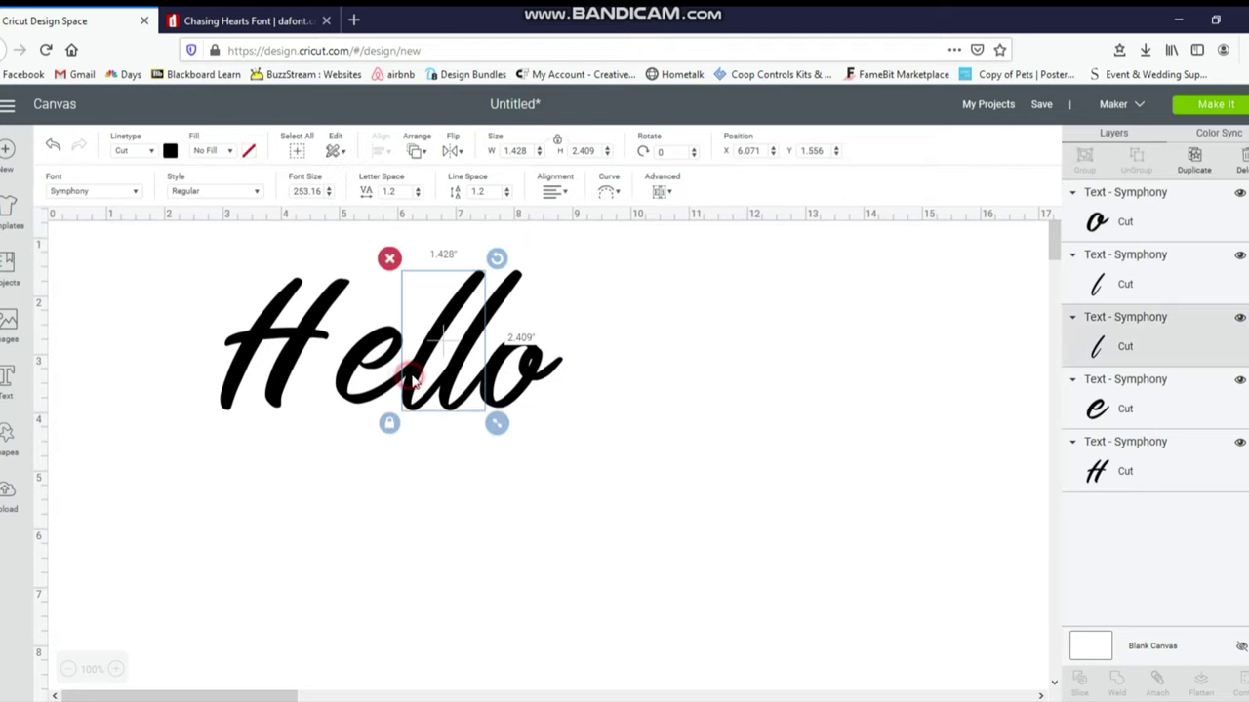
mouse_move(411, 380)
left_mouse_down()
mouse_move(404, 372)
mouse_move(423, 357)
mouse_move(420, 376)
left_mouse_up()
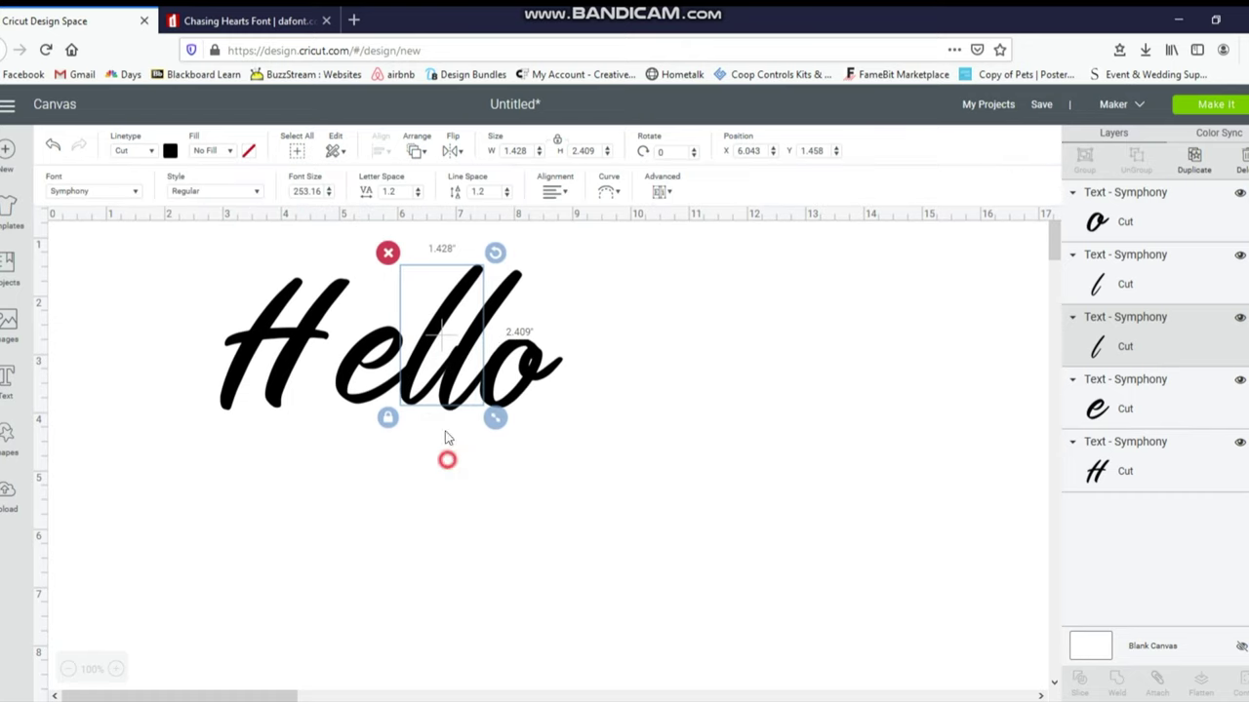
left_click(447, 455)
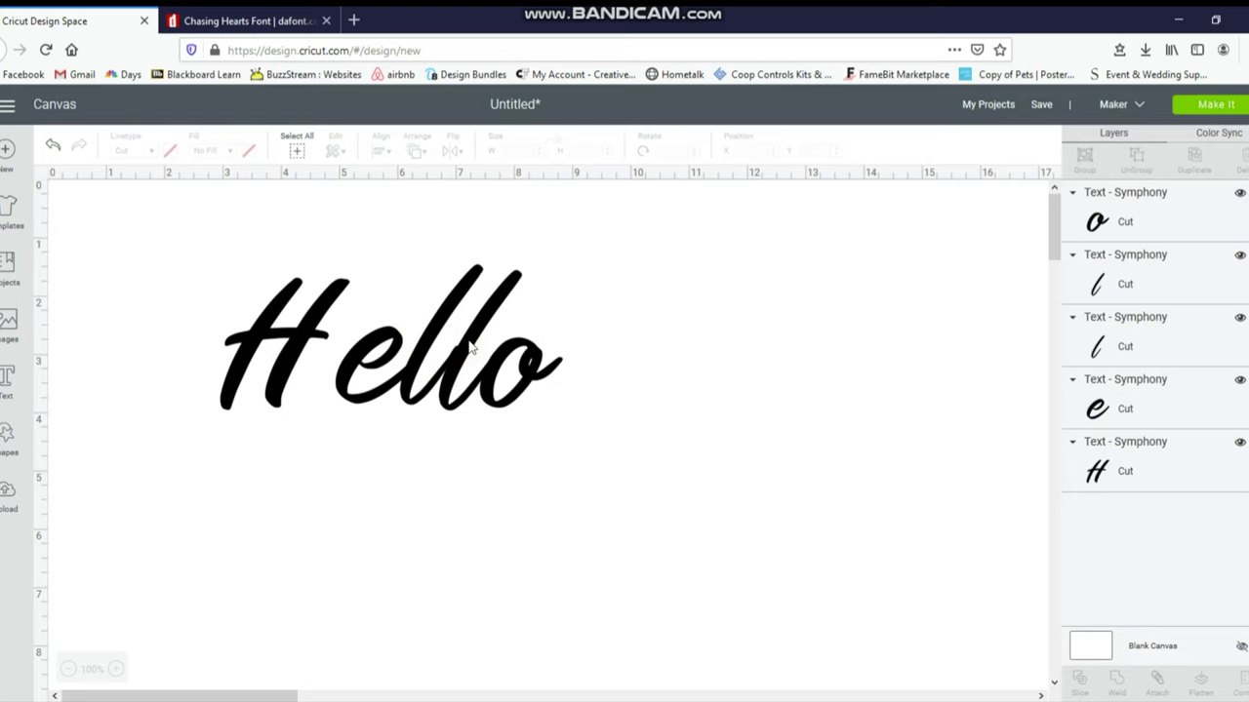
left_click(464, 349)
left_click_drag(465, 345, 465, 347)
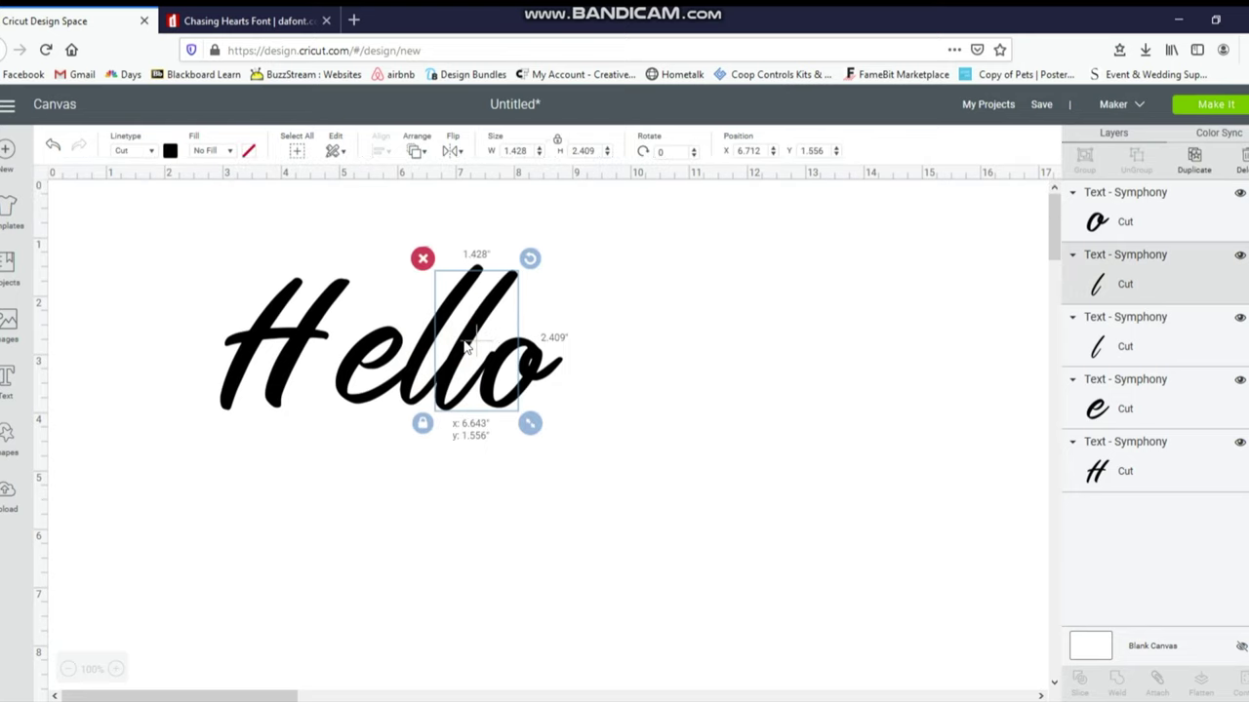
left_click_drag(514, 382, 527, 358)
left_click(531, 361)
left_click_drag(534, 417, 533, 418)
left_click(533, 485)
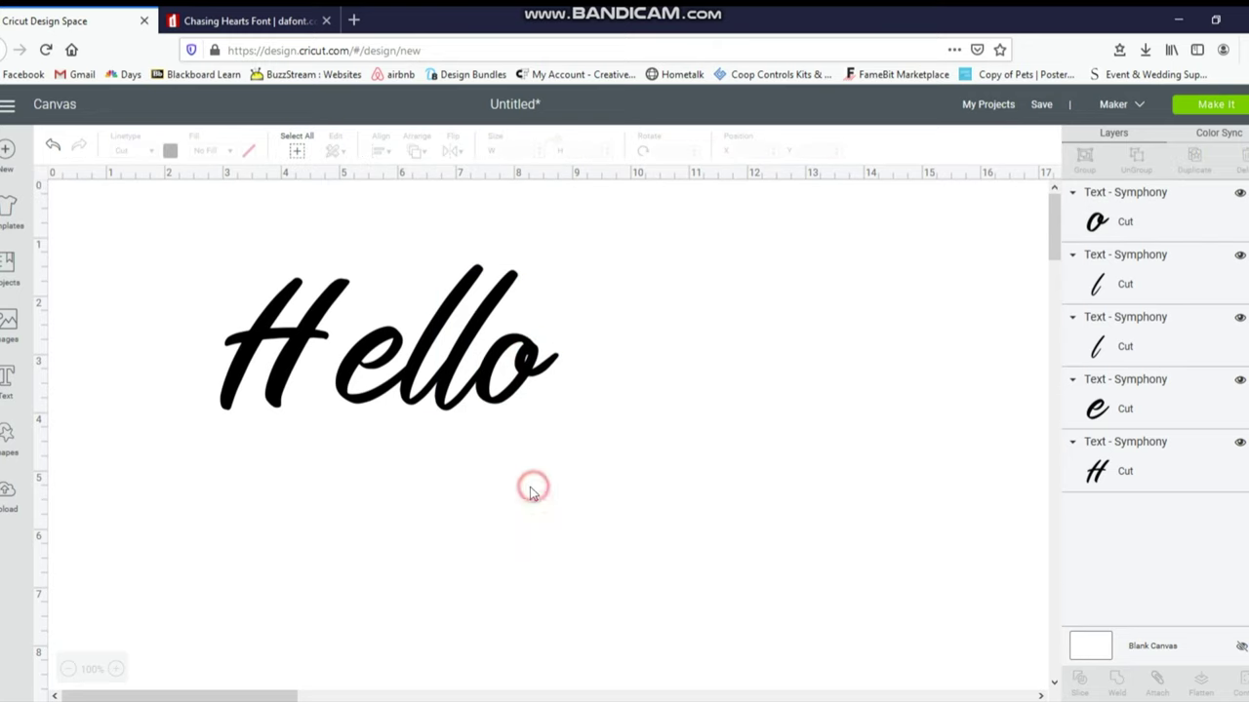
left_click(531, 366)
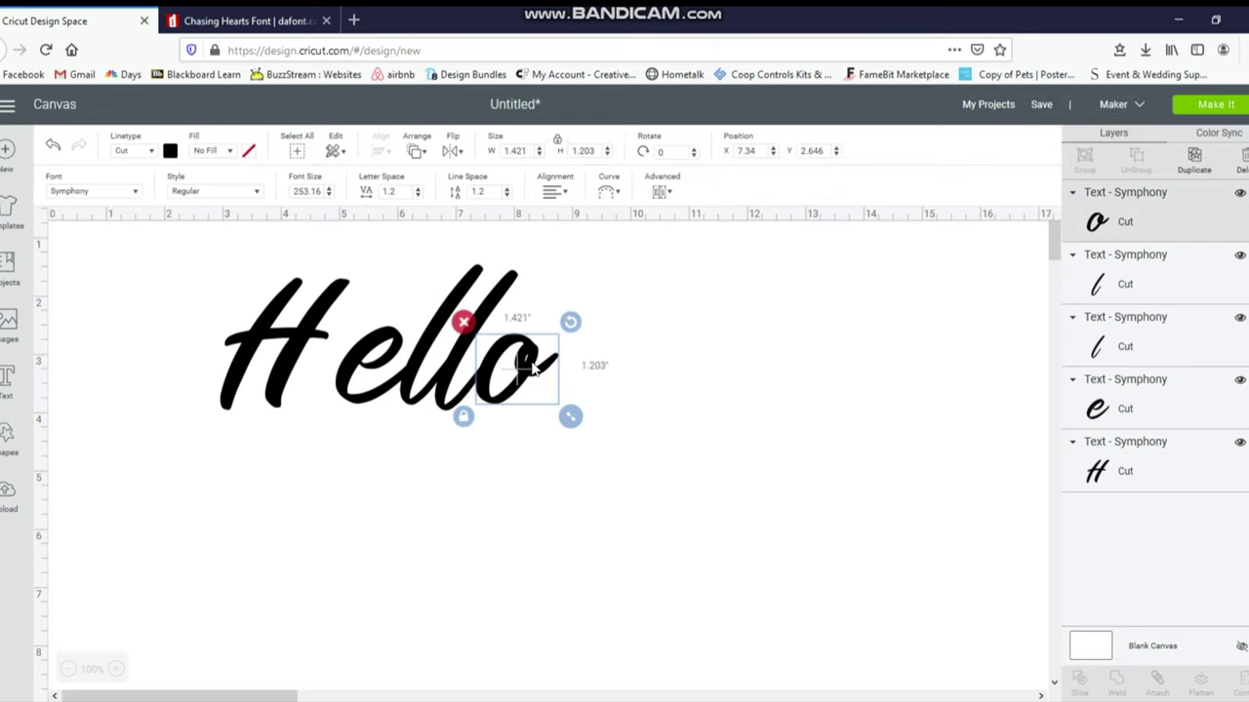
left_click_drag(531, 366, 530, 368)
left_click(641, 492)
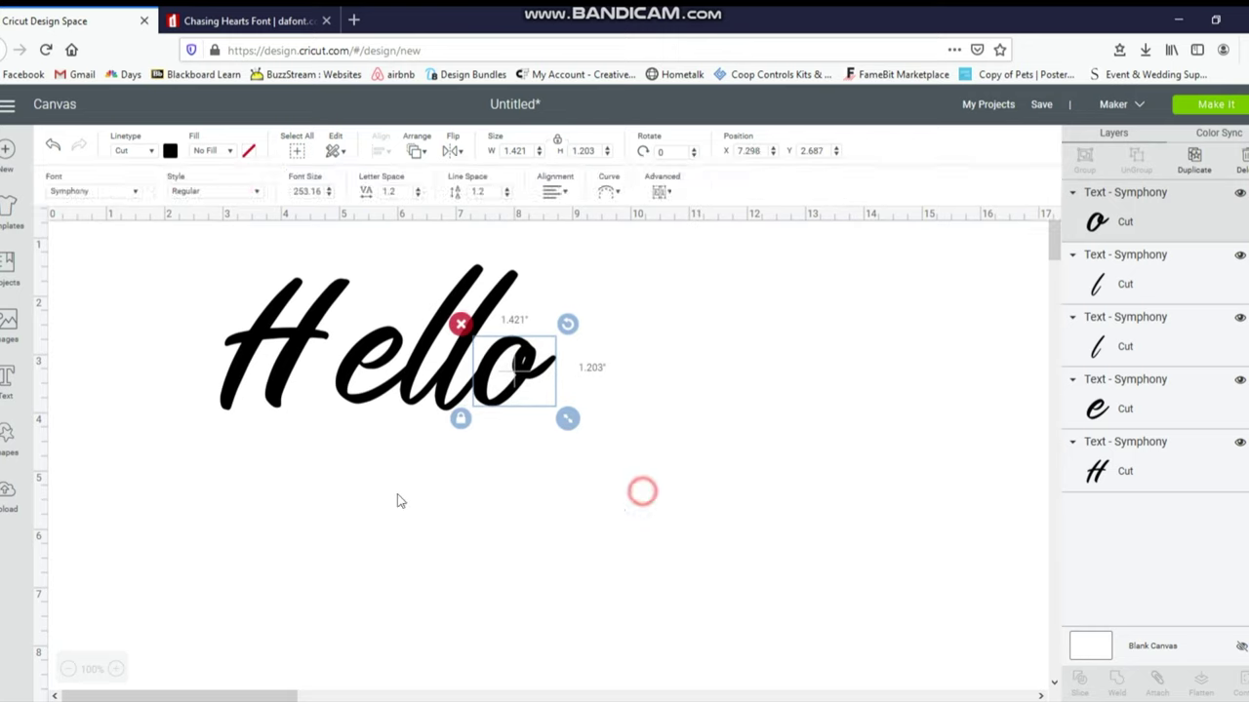
left_click(277, 381)
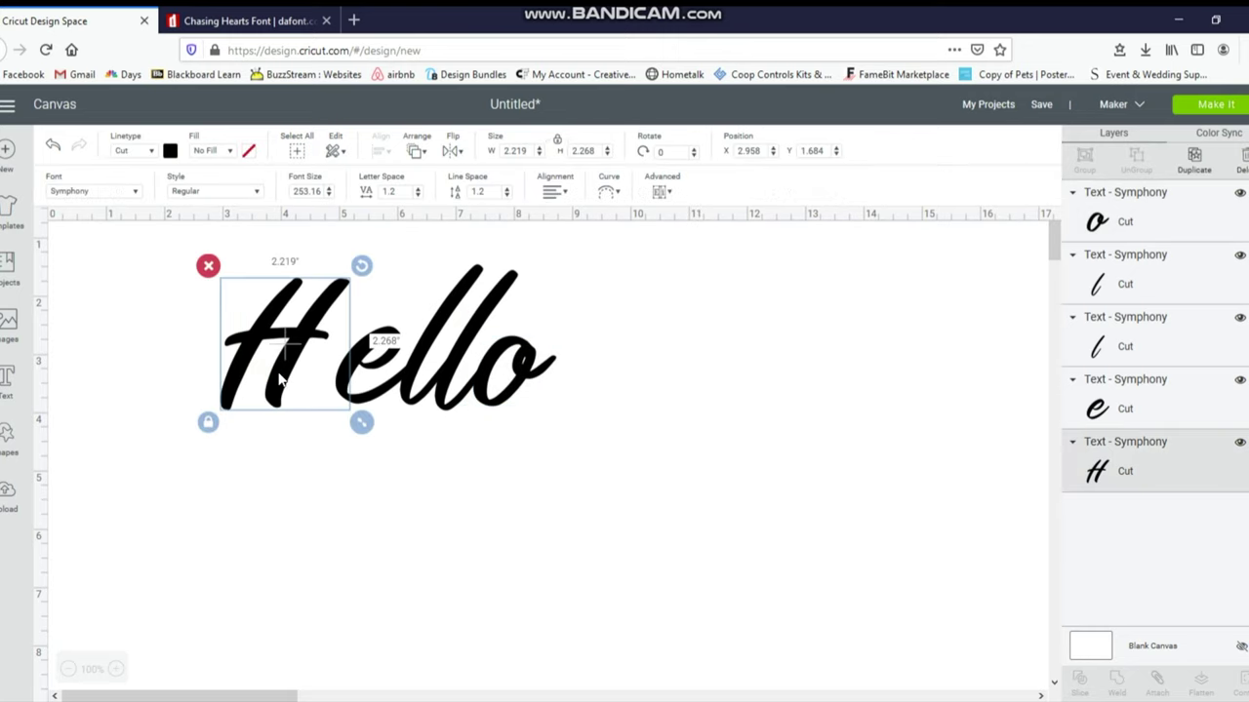
left_click_drag(277, 380, 308, 381)
left_click(318, 520)
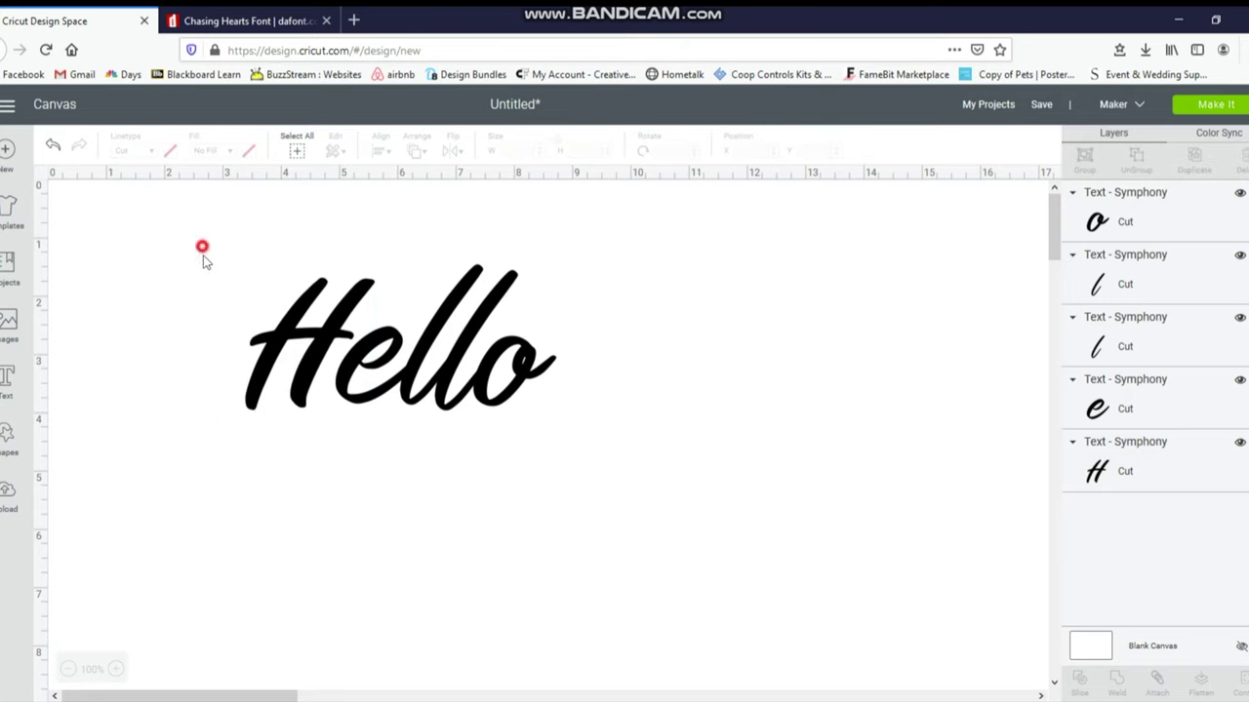
left_click_drag(202, 246, 697, 490)
Scale the letters to 11.774 by 5.536 inches, weld them into one Hello, and move it up-left.
left_click_drag(604, 458, 946, 598)
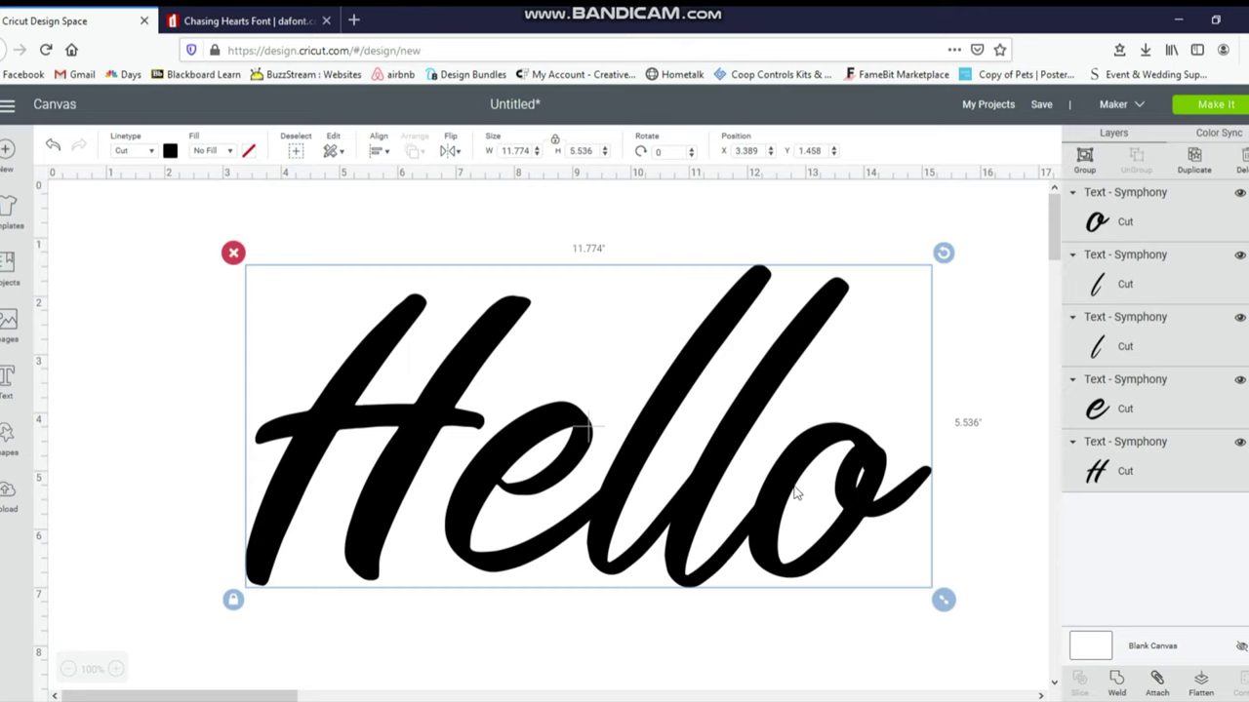
left_click(1117, 680)
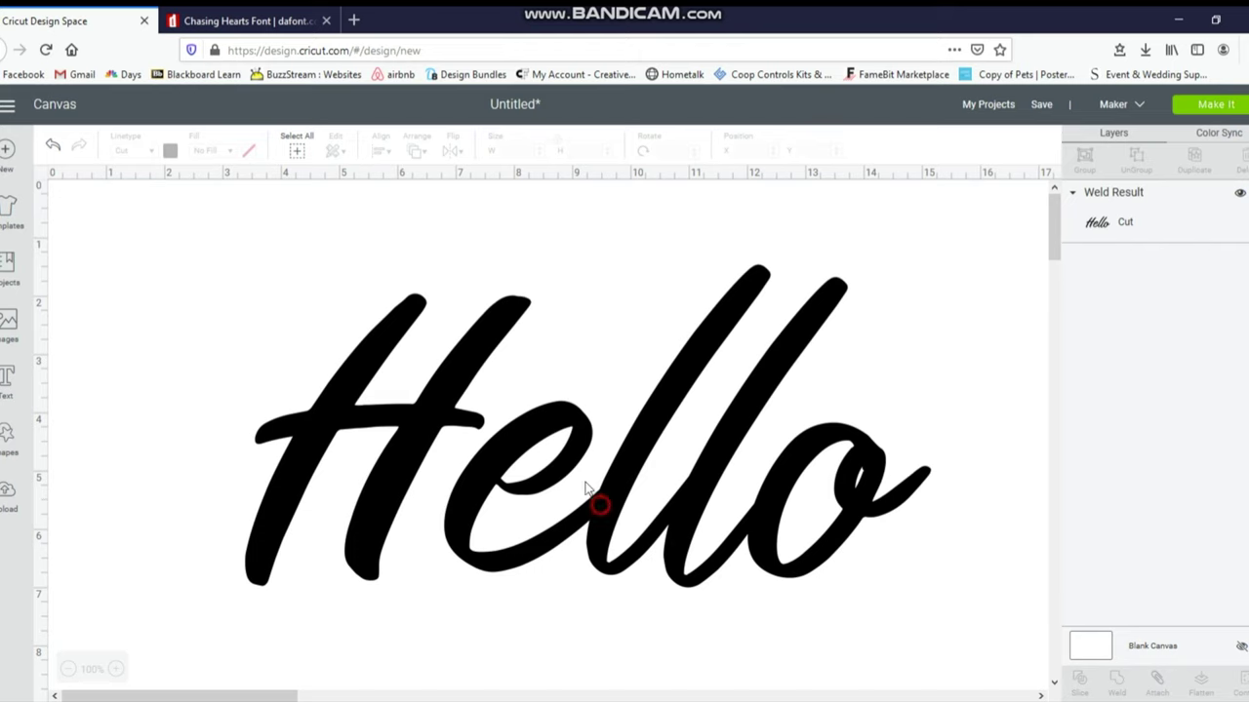
left_click_drag(599, 504, 481, 446)
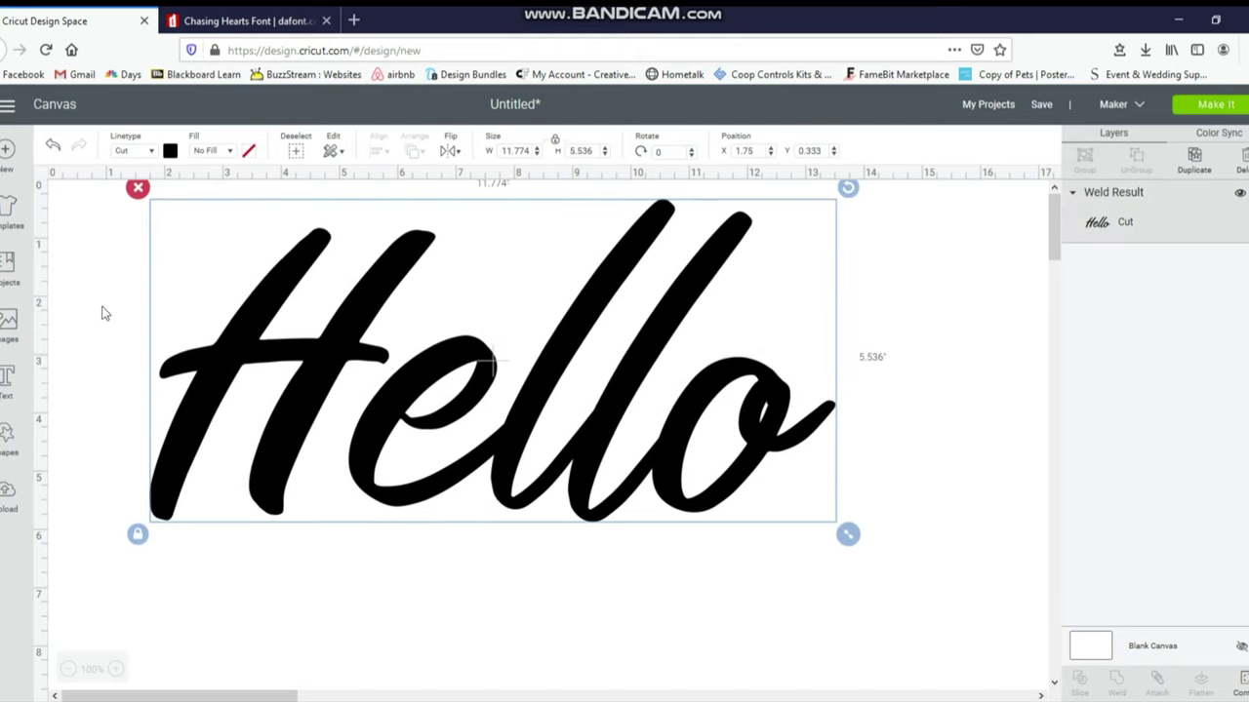
Shrink Hello to about 2.3 inches wide and add a 'Welcome' text in the canvas middle.
left_click_drag(848, 533, 301, 341)
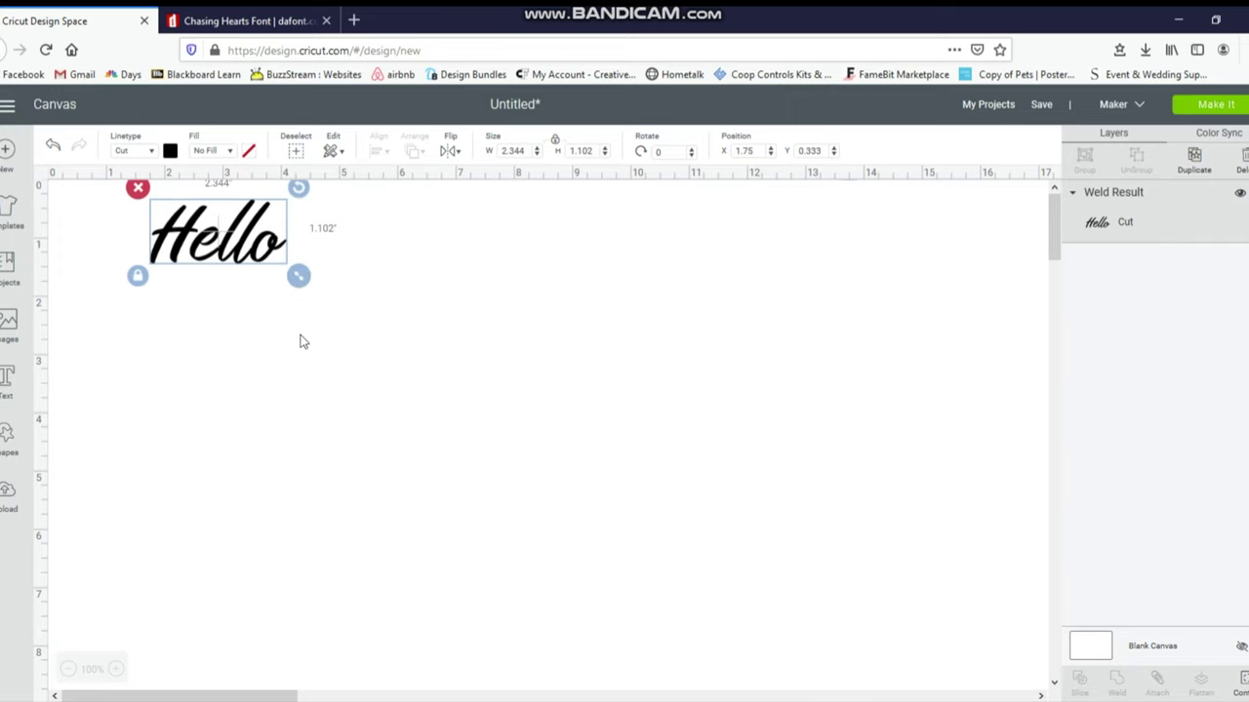
left_click(6, 385)
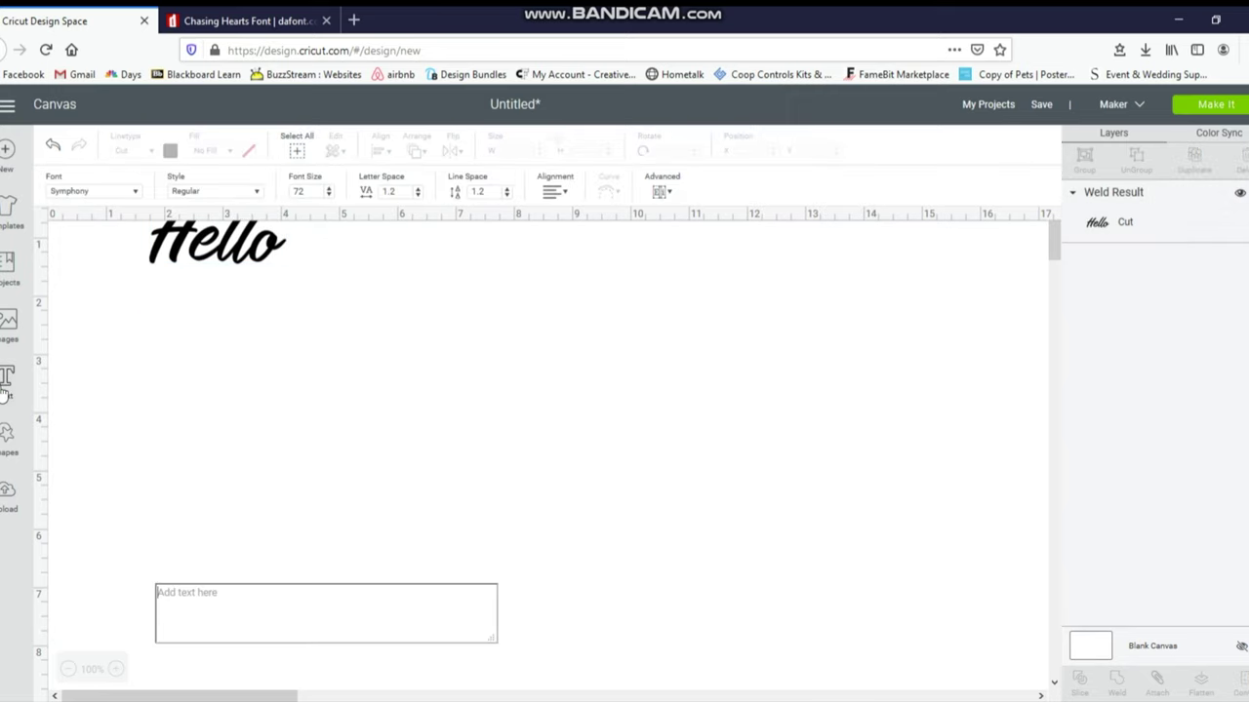
type("Welcome")
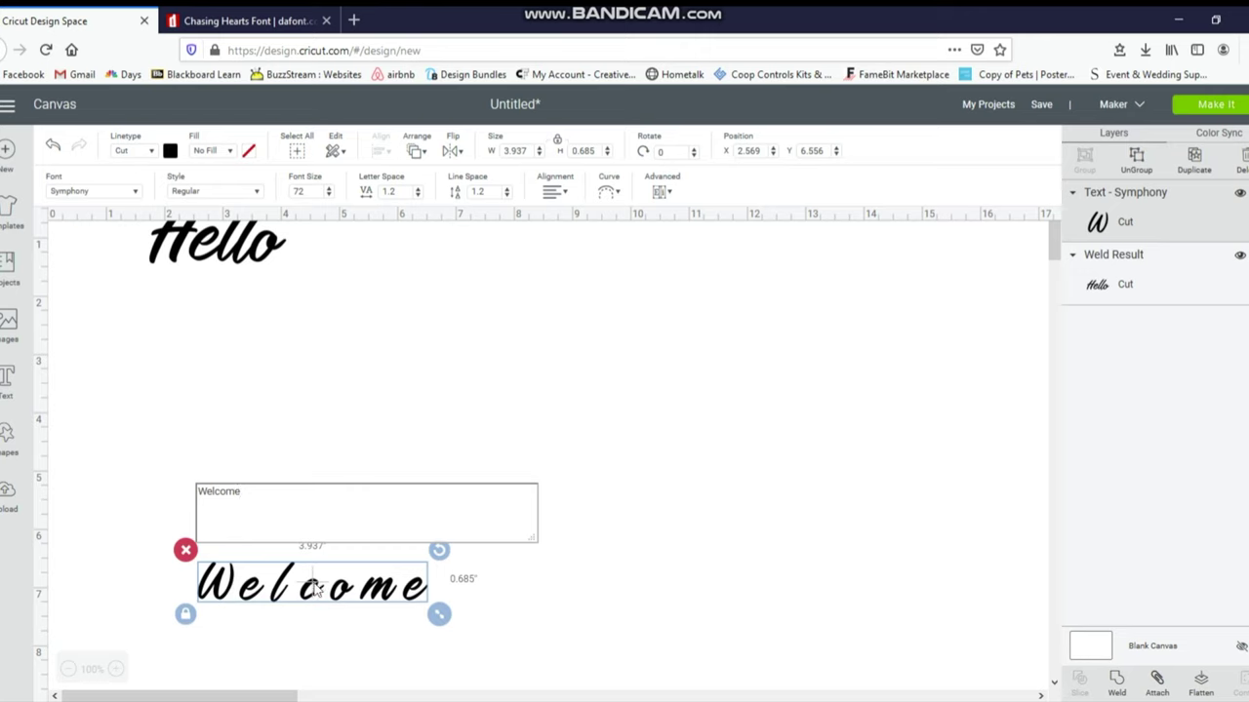
left_click_drag(314, 588, 552, 376)
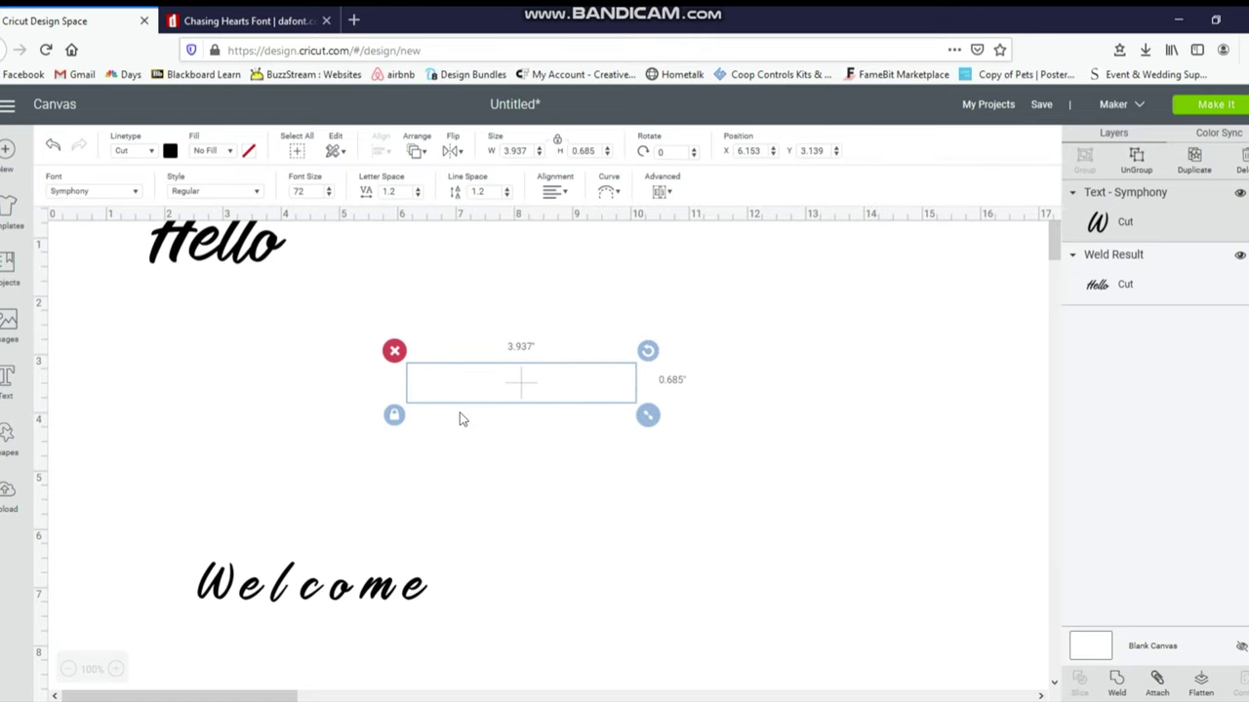
Change the Welcome text's font to Chasing Hearts by searching 'chas'.
left_click(118, 191)
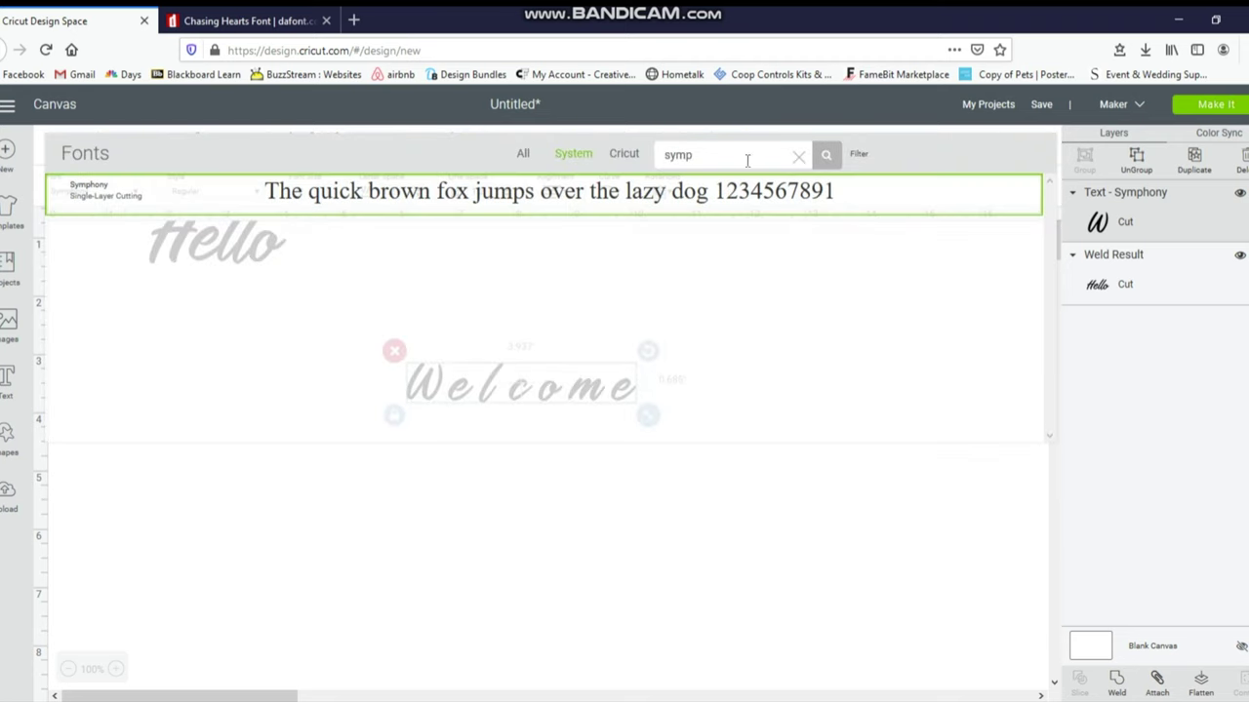
left_click(798, 157)
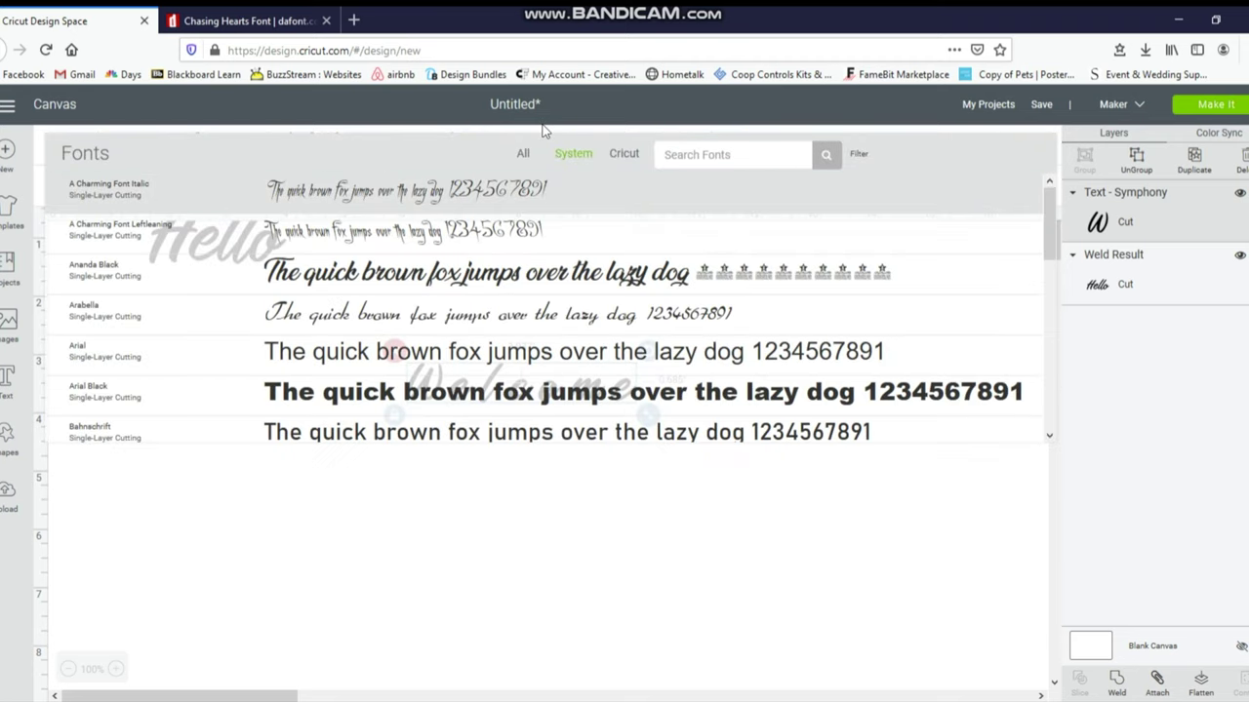
left_click(1146, 50)
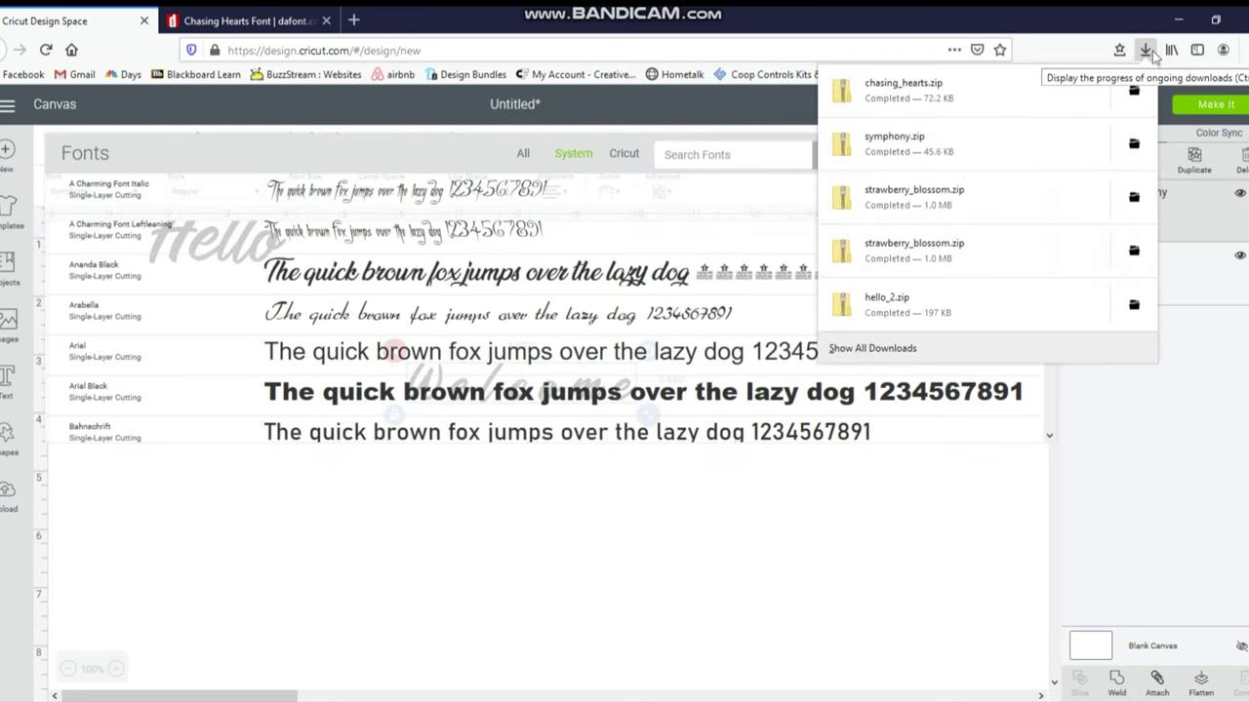
left_click(700, 155)
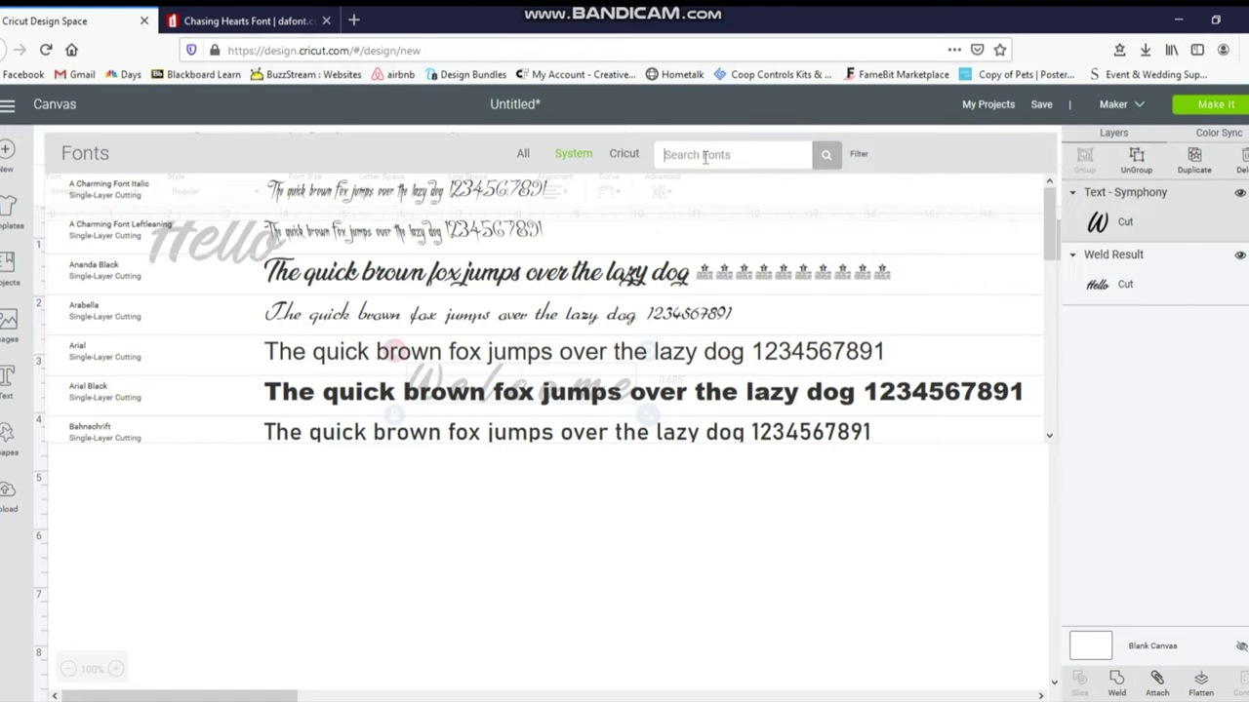
type("chasin")
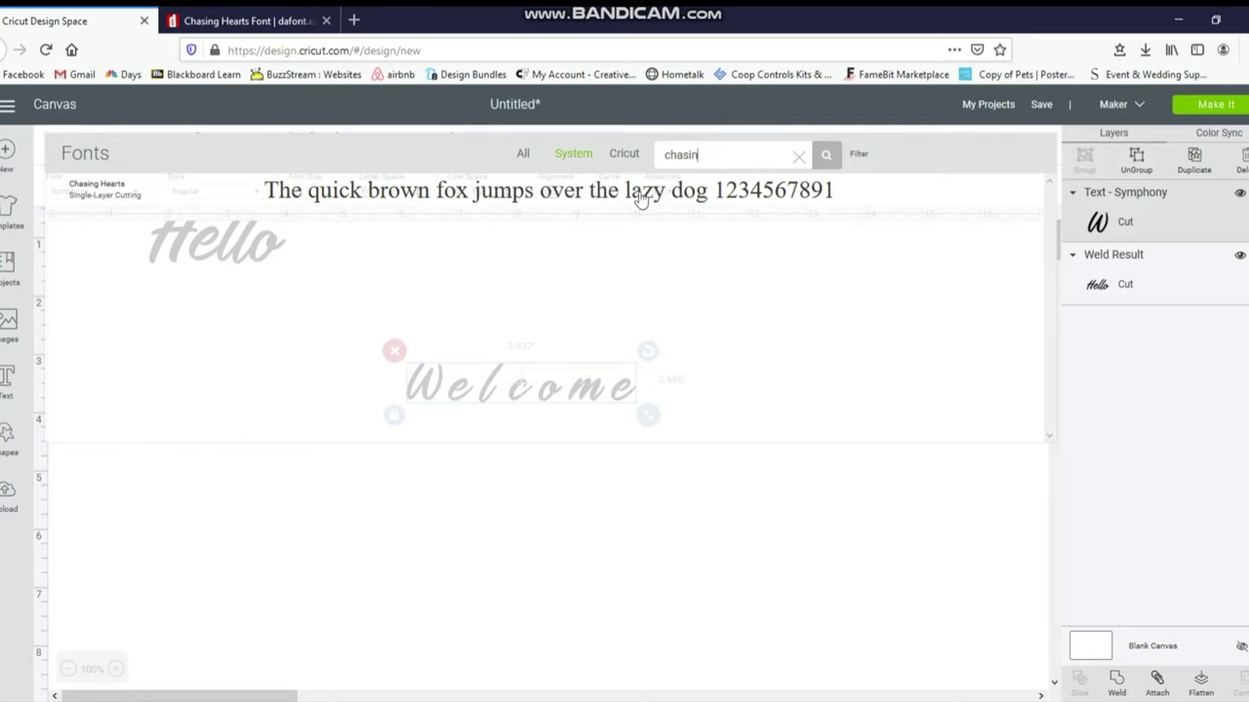
left_click(560, 186)
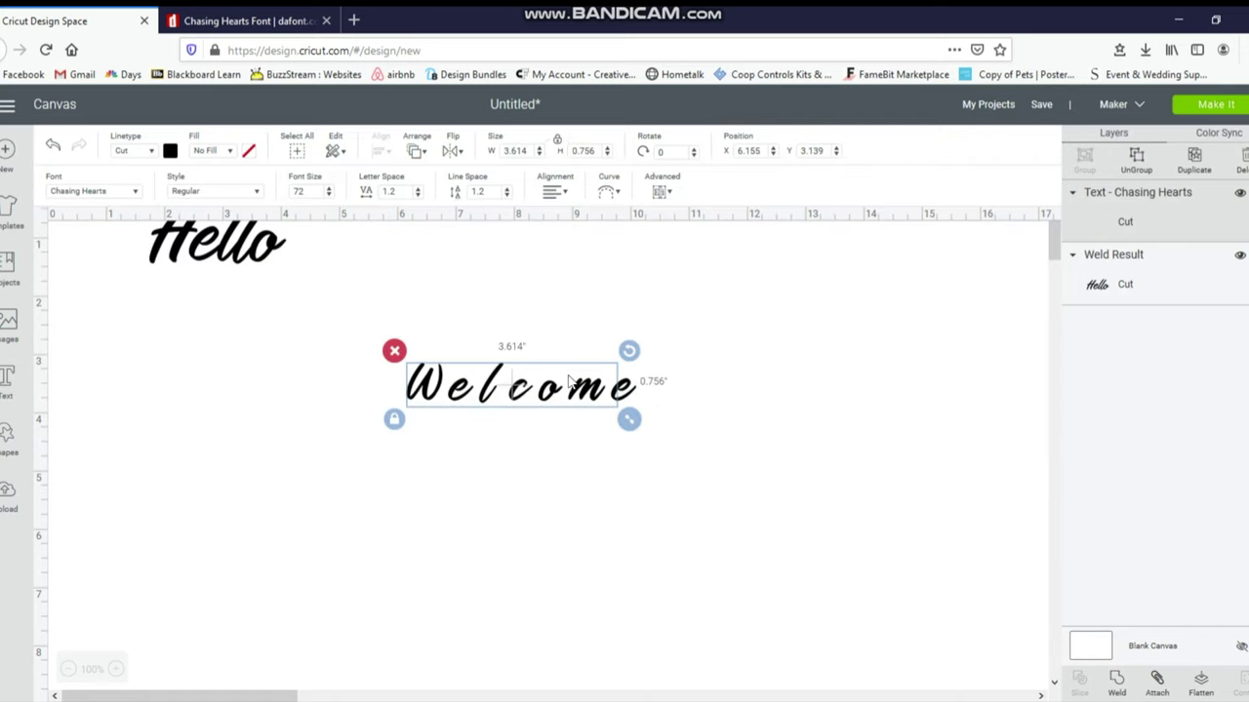
Move Welcome up-left and enlarge it to 8.253 by 1.726 inches.
left_click_drag(572, 391, 542, 363)
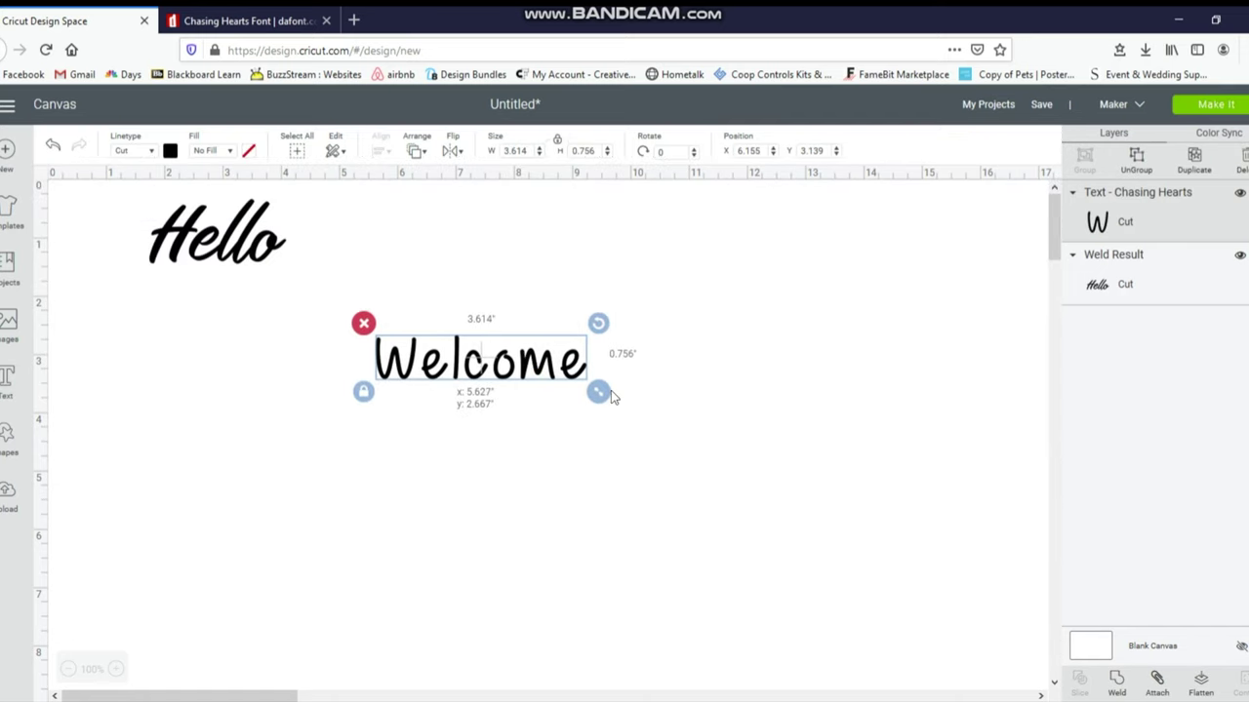
left_click_drag(601, 393, 878, 483)
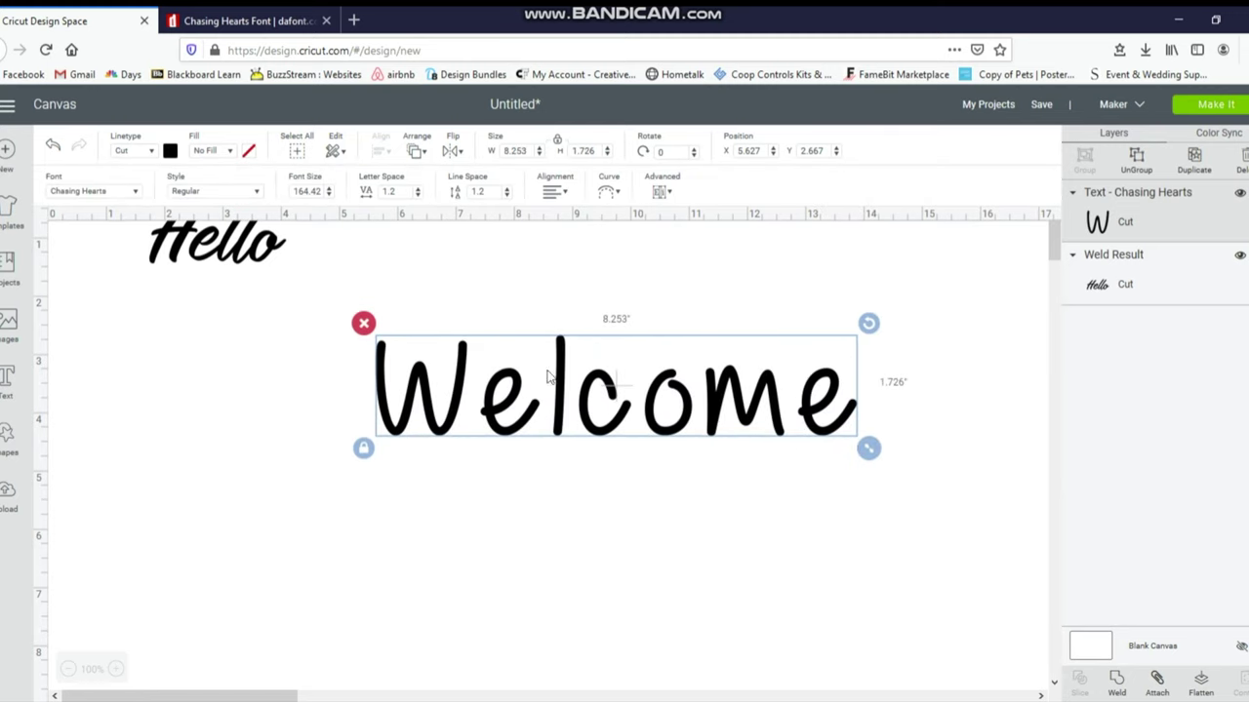
left_click(256, 21)
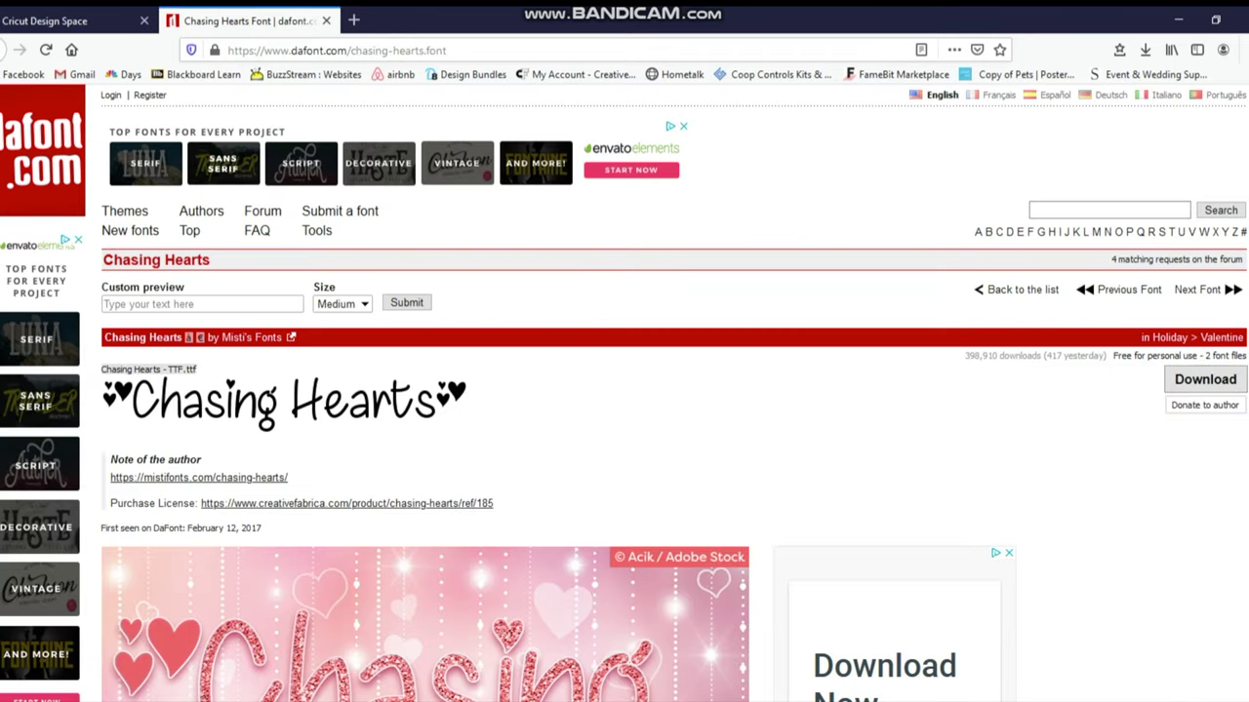
Scroll the DaFont Chasing Hearts character map to find the asterisk heart glyph.
scroll(625, 390, "down", 15)
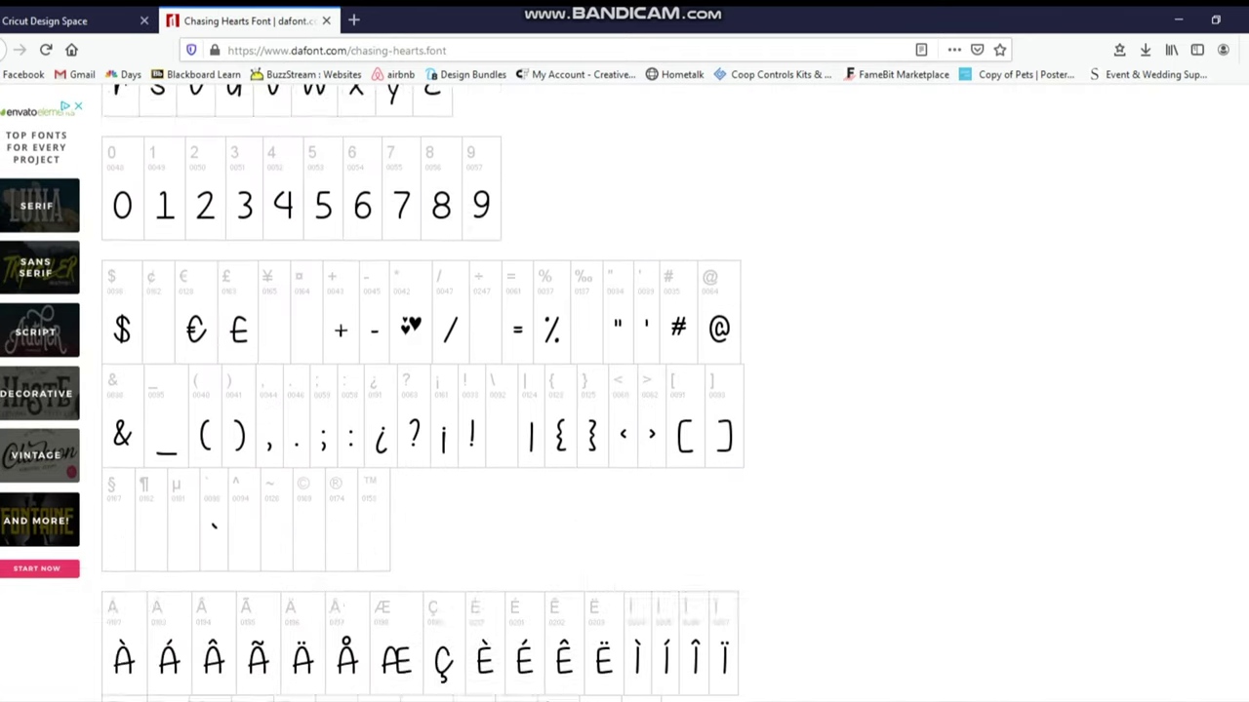
scroll(625, 390, "down", 5)
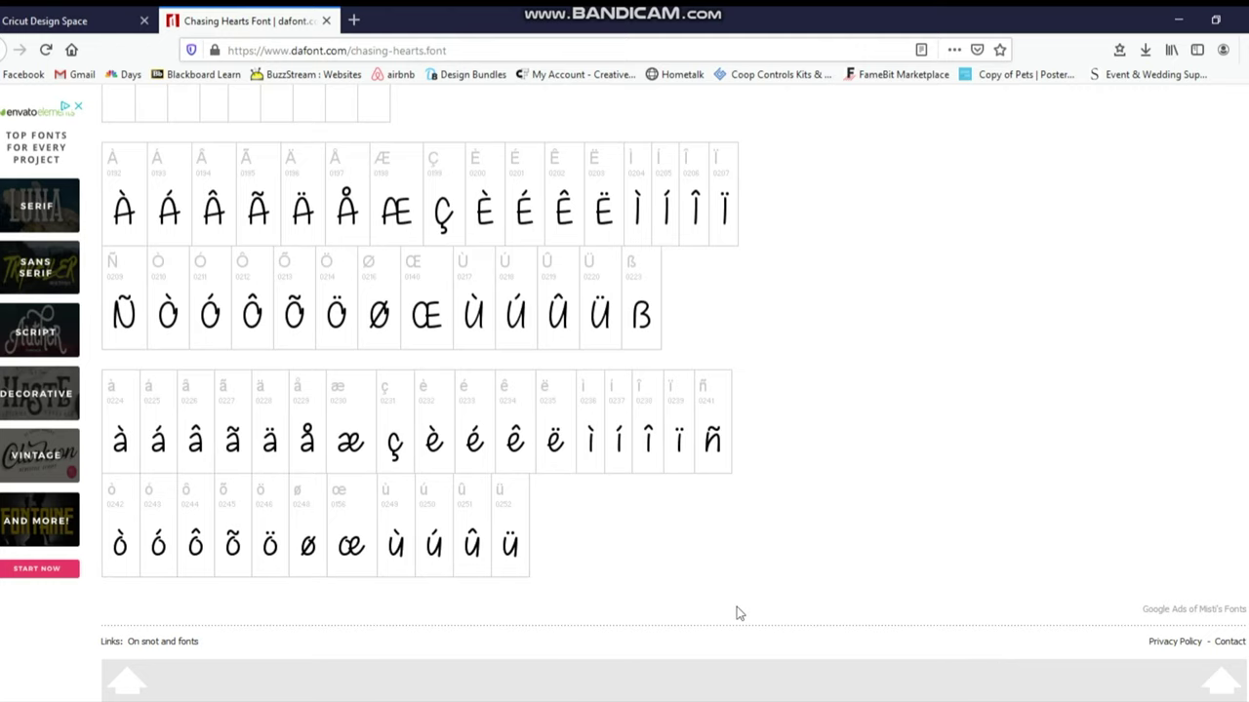
scroll(722, 611, "up", 6)
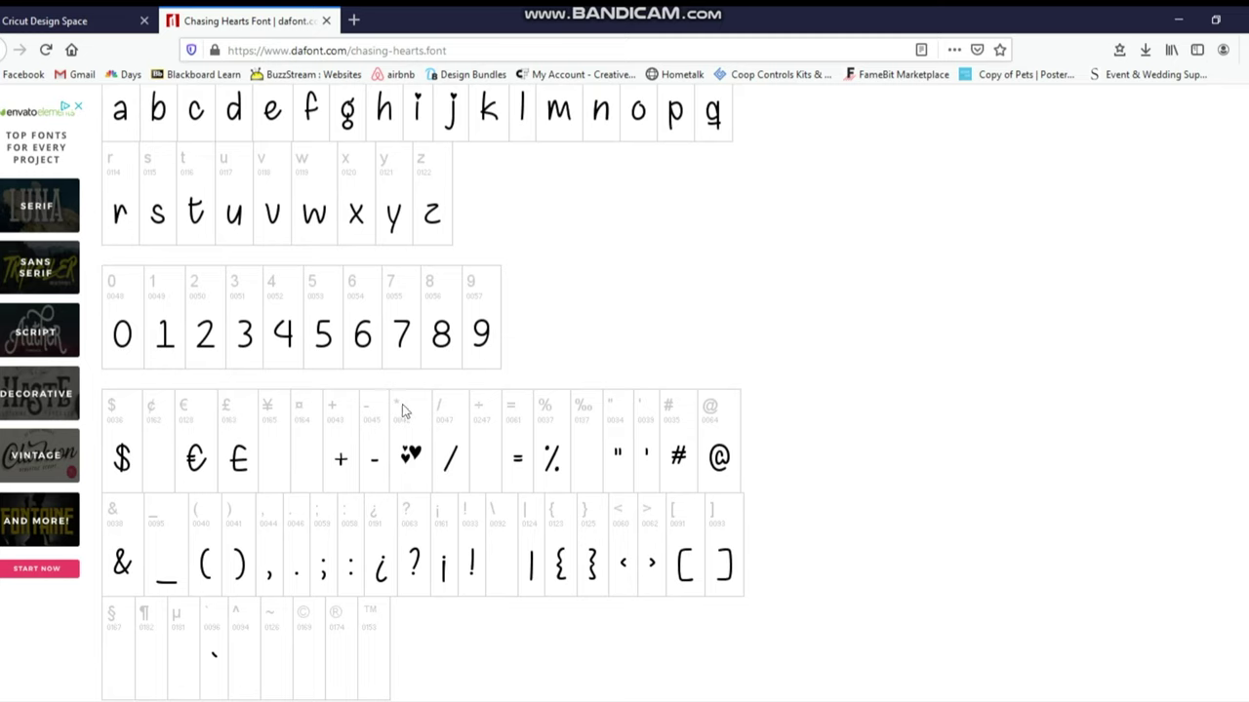
Move Welcome left and add a heart glyph after it, widening the text to 9.698 inches.
left_click(68, 17)
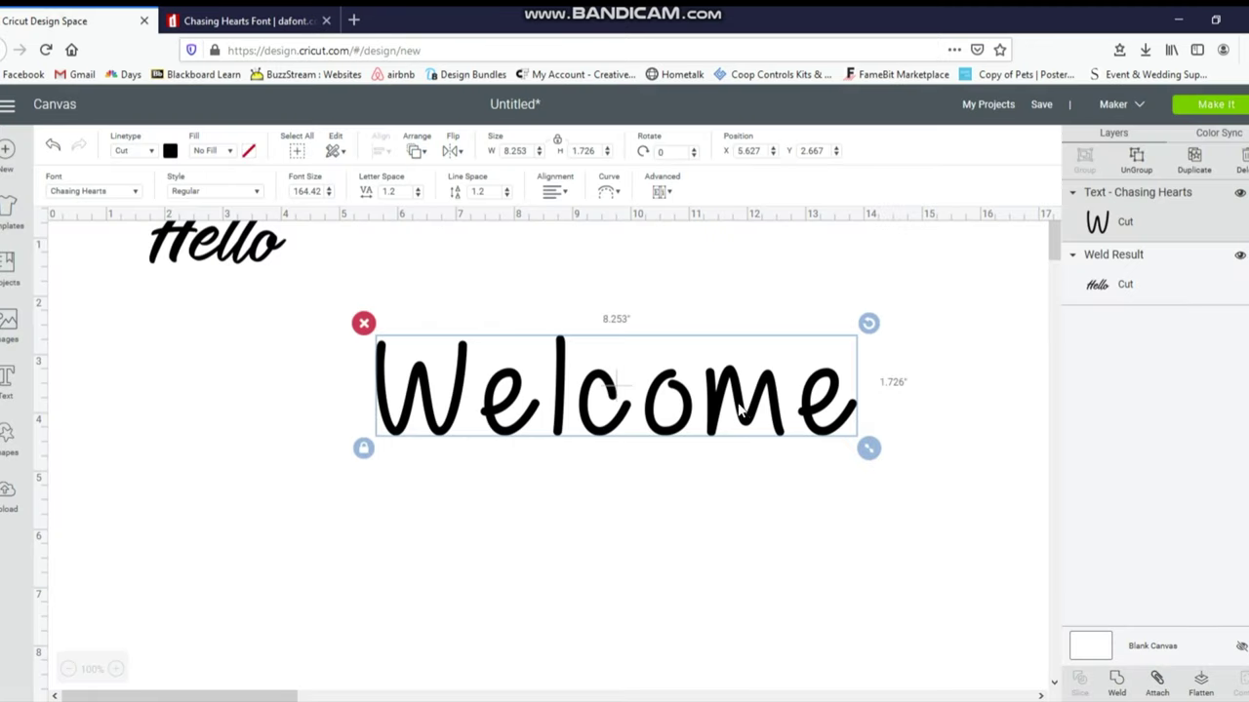
left_click_drag(813, 404, 619, 399)
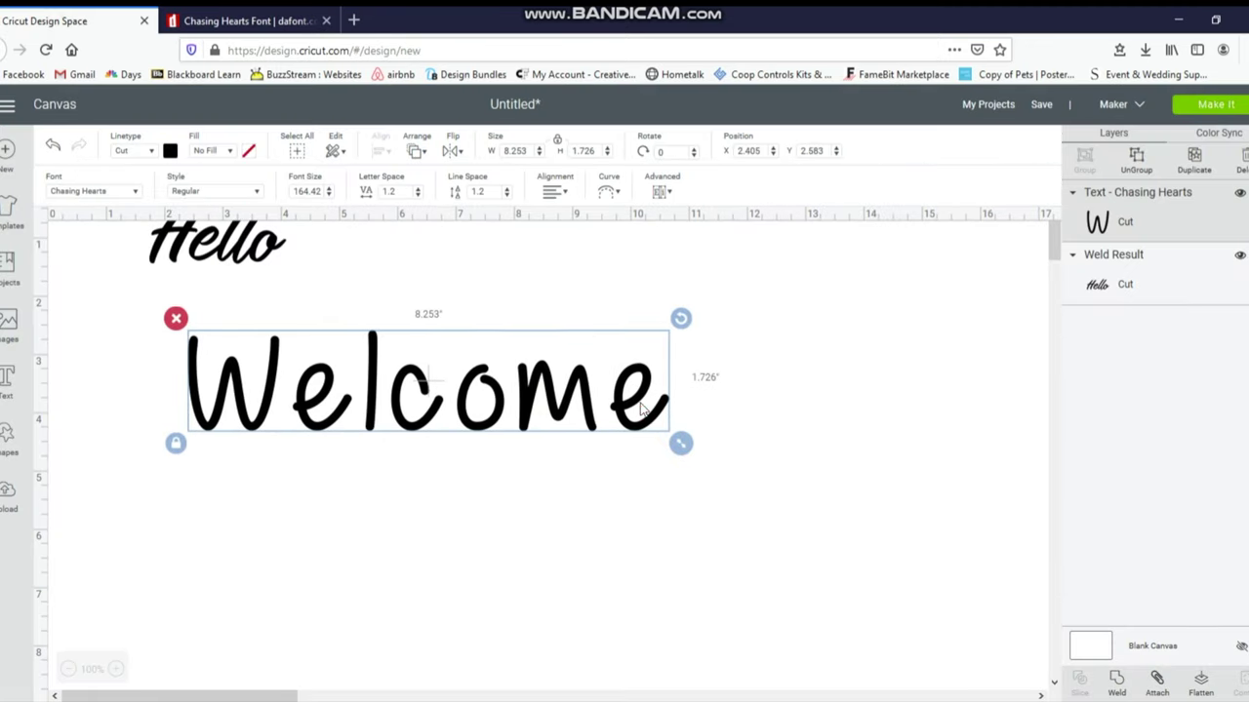
double_click(645, 409)
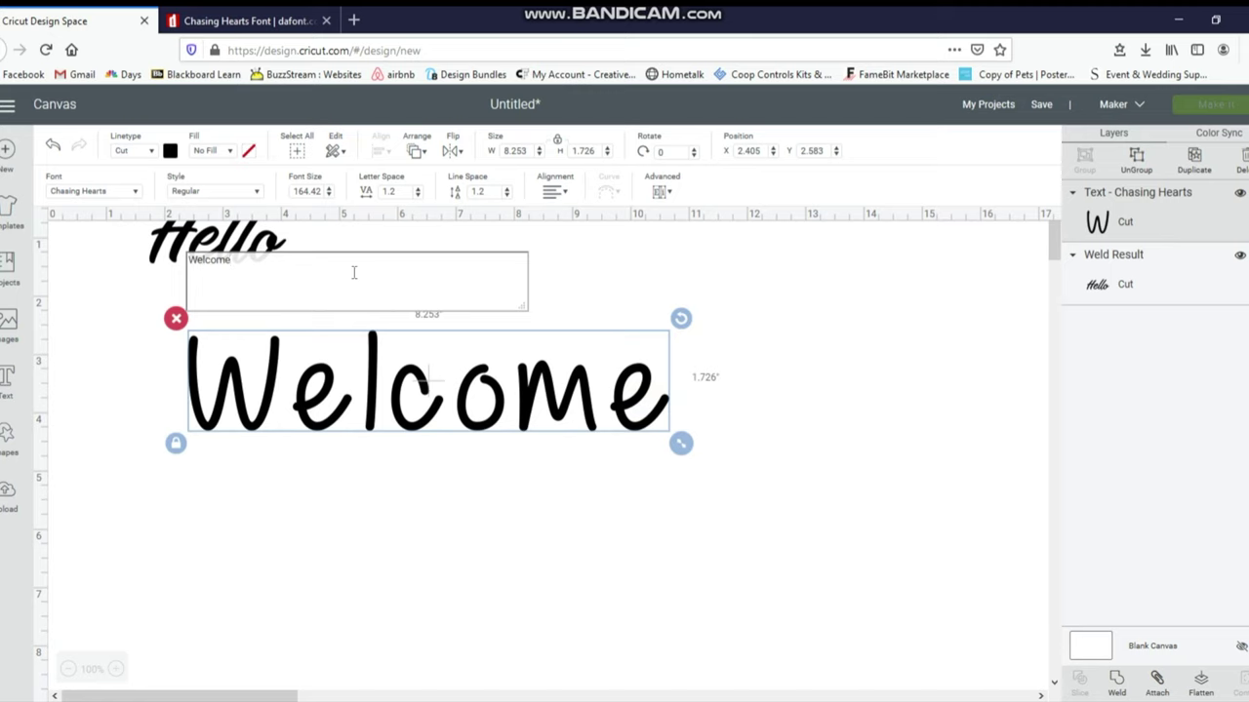
type("s")
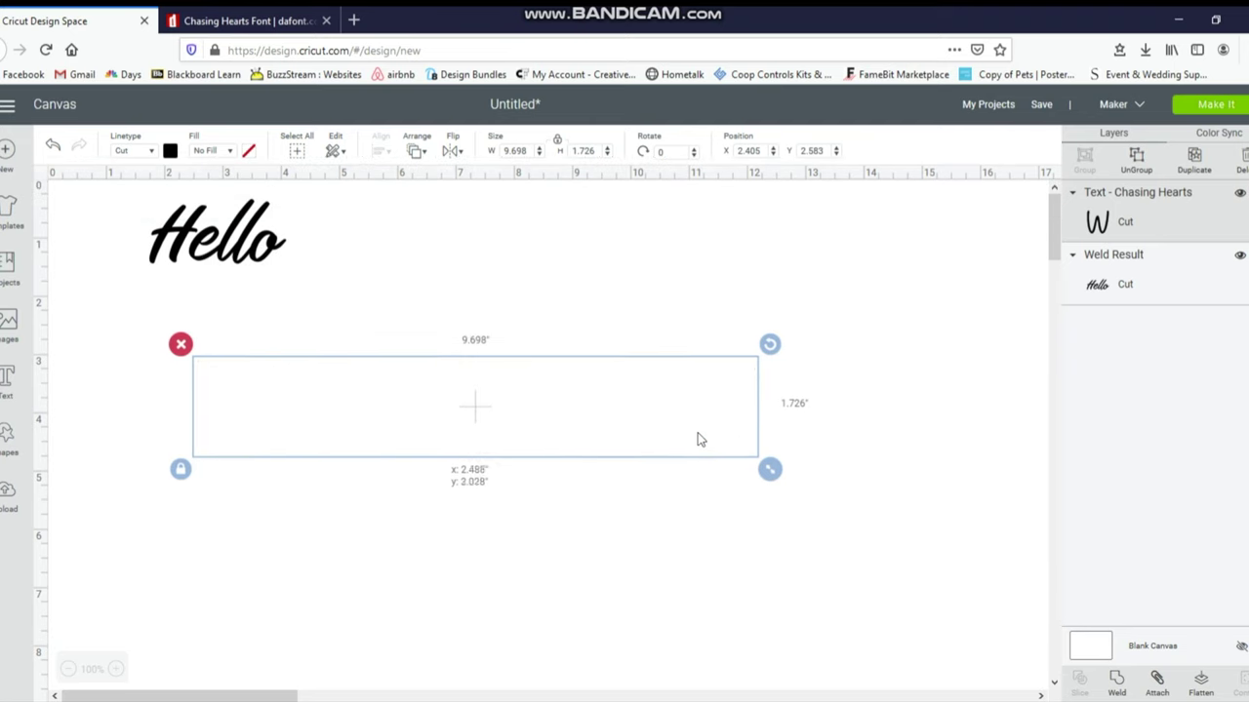
key("ctrl+Tab")
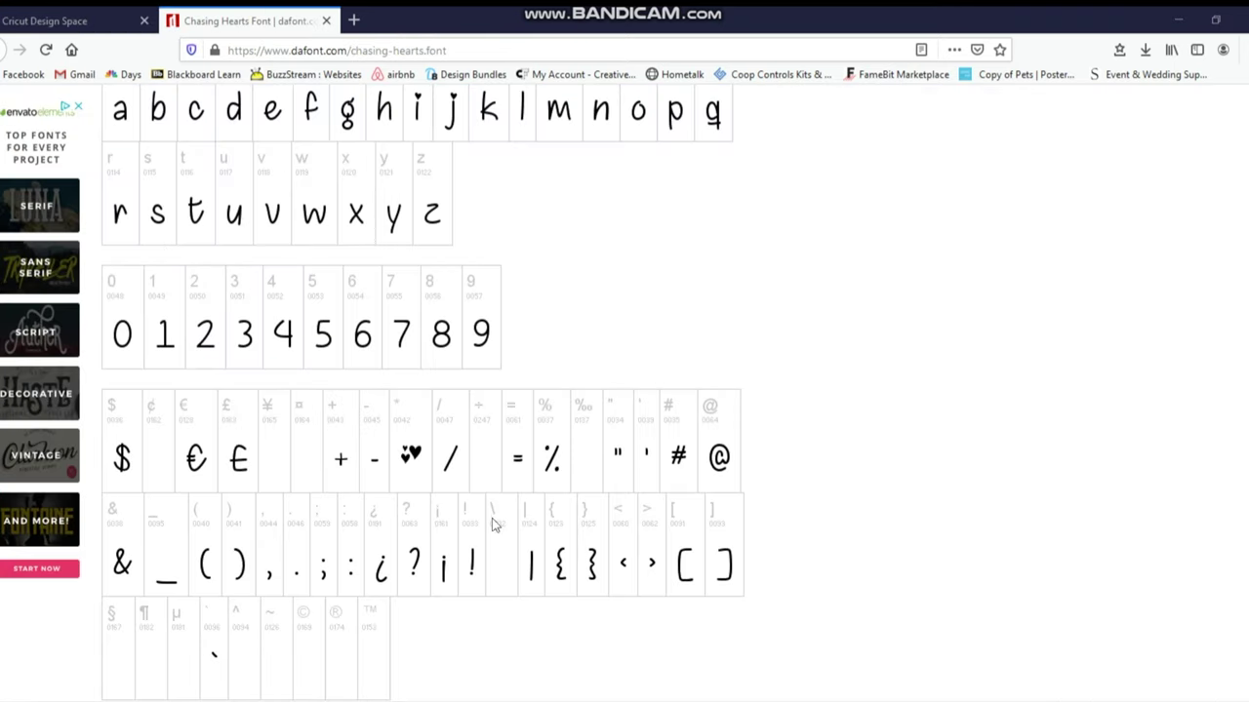
scroll(491, 524, "down", 3)
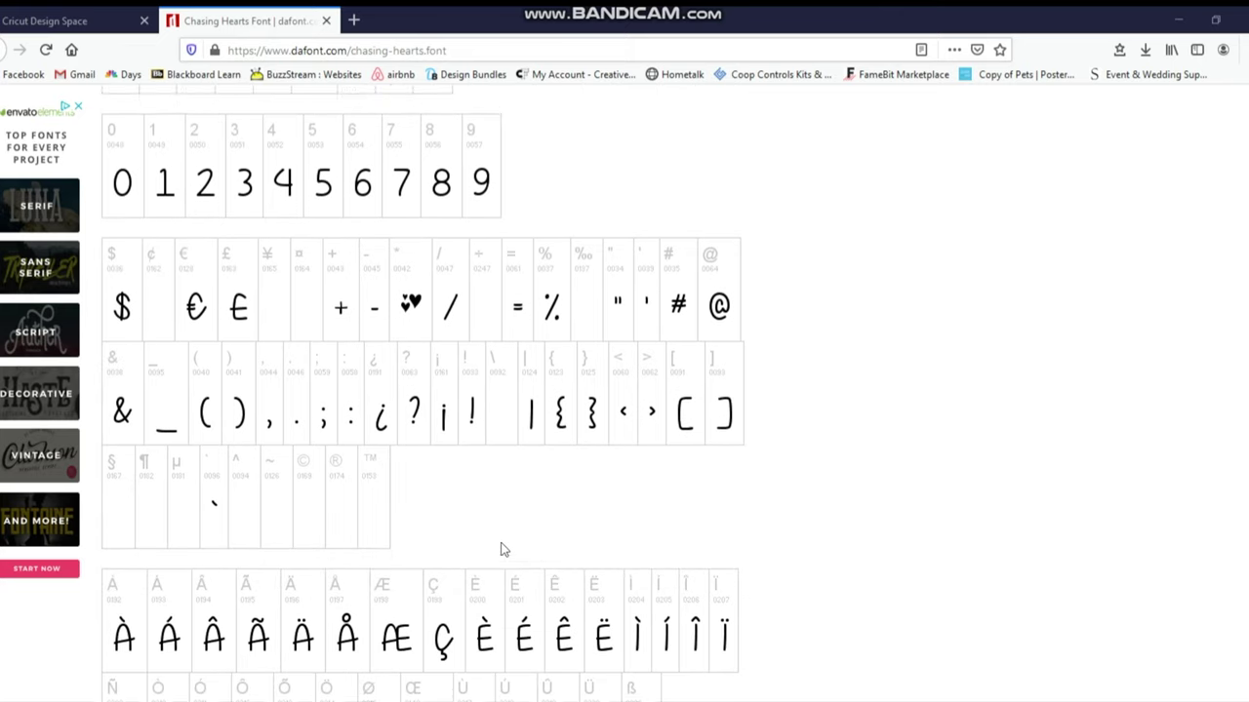
scroll(500, 549, "up", 1)
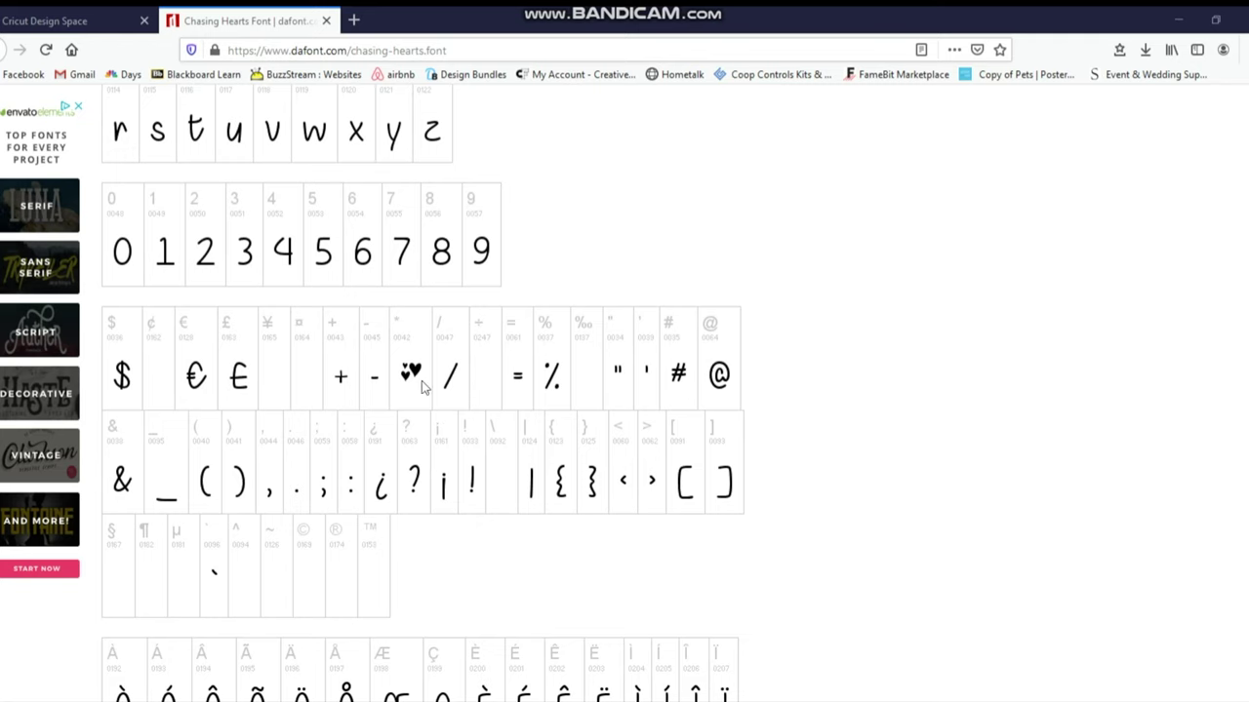
Place the welded Hello just above the left end of the heart-ended Welcome.
left_click(76, 17)
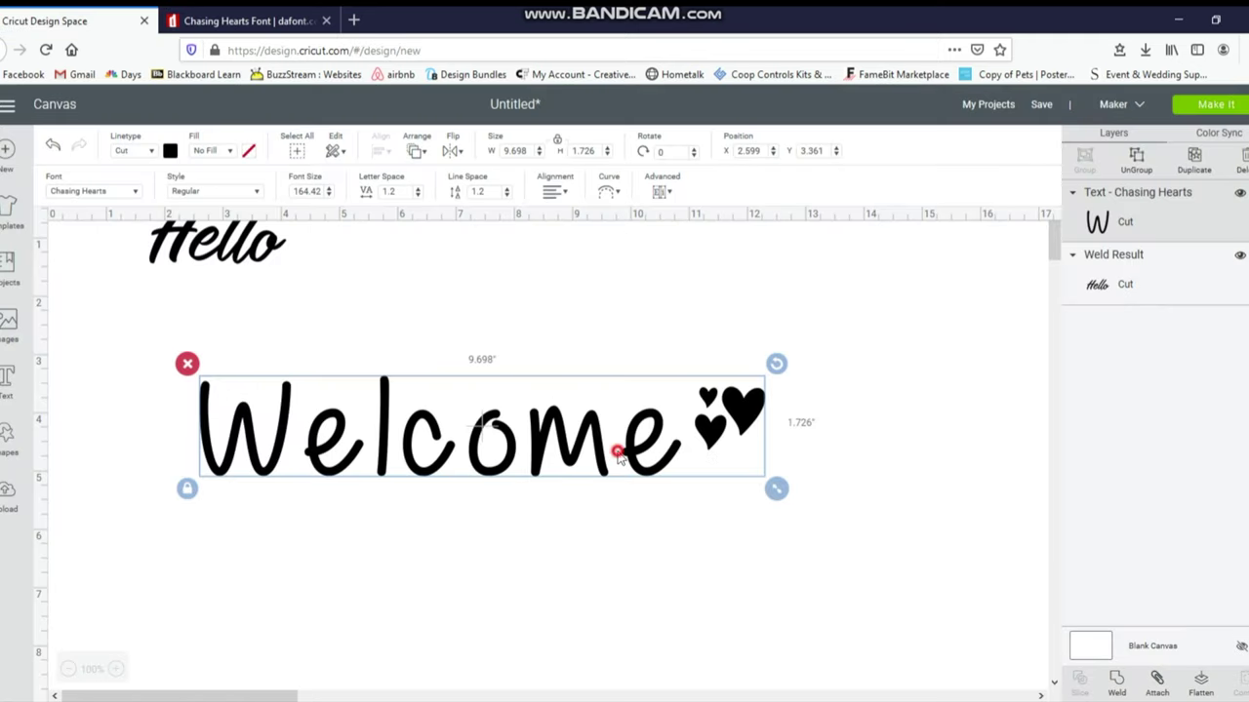
left_click_drag(663, 429, 698, 386)
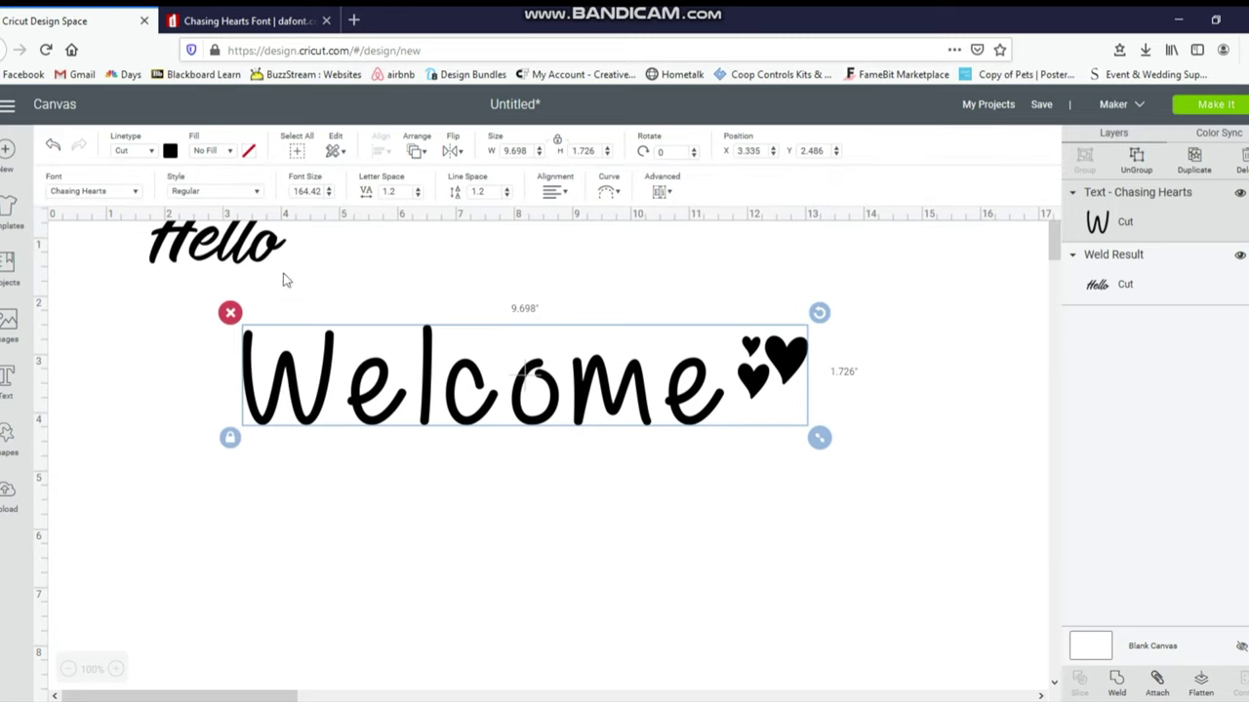
left_click_drag(270, 245, 296, 343)
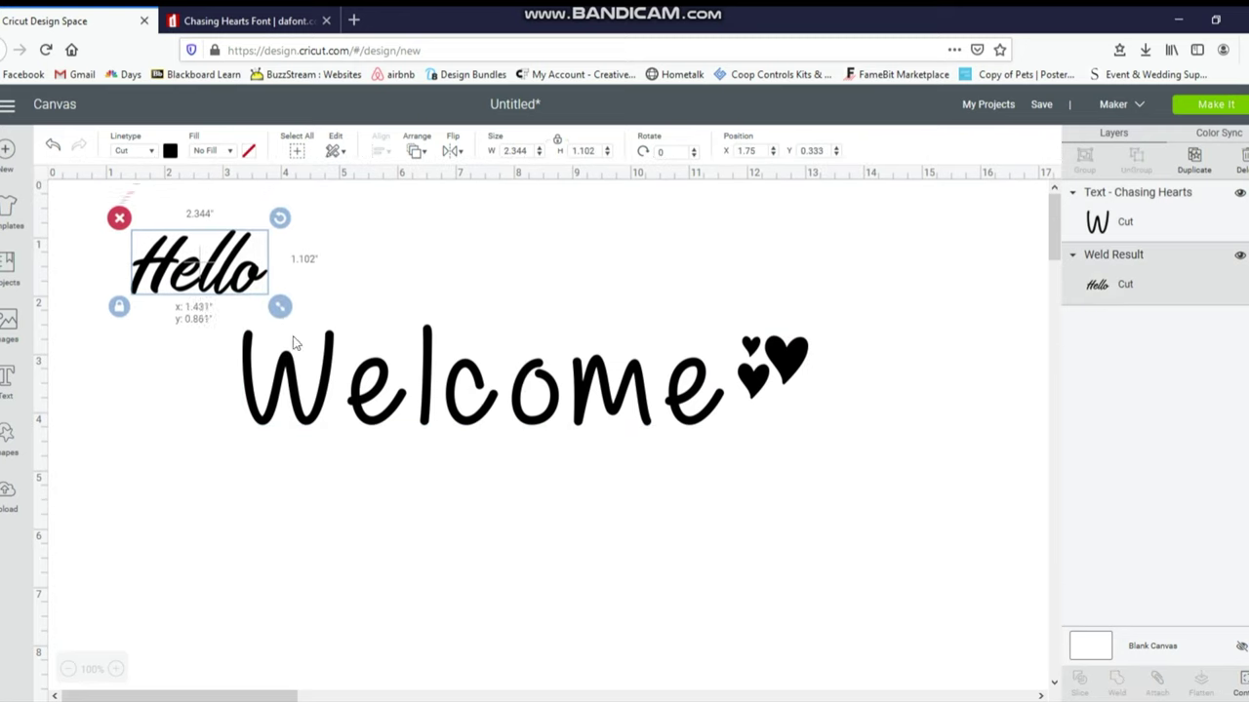
left_click(450, 398)
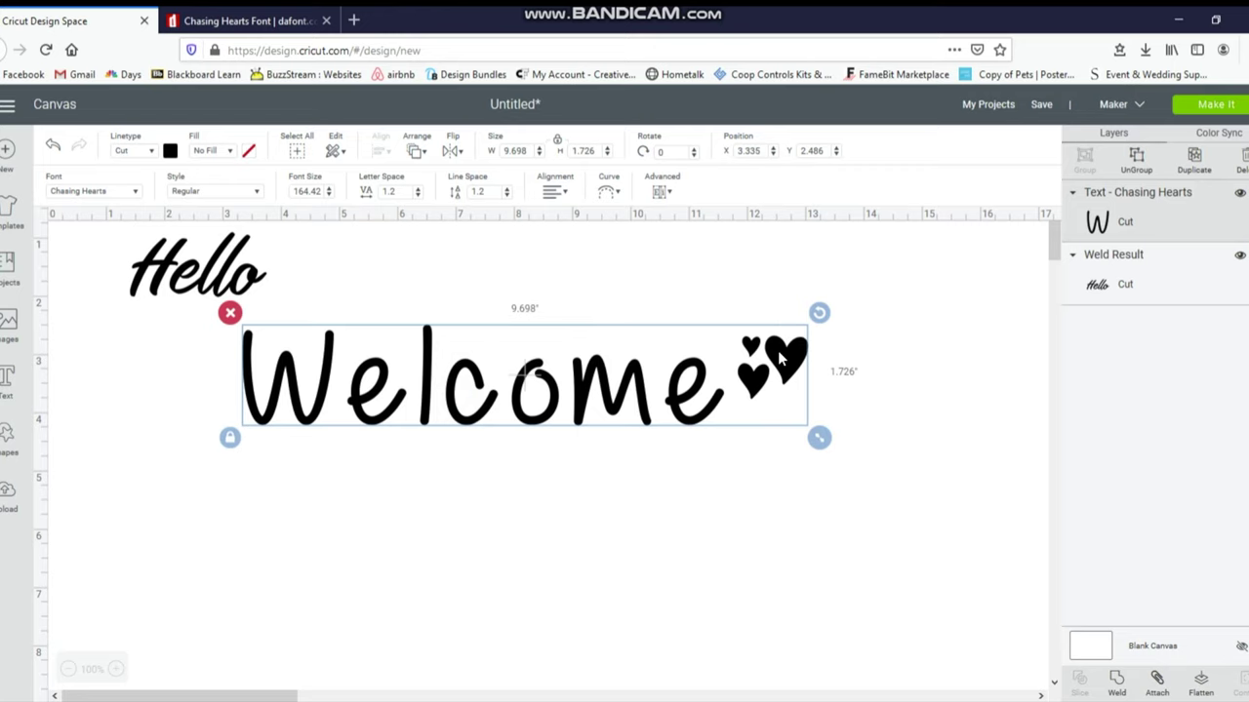
left_click(759, 505)
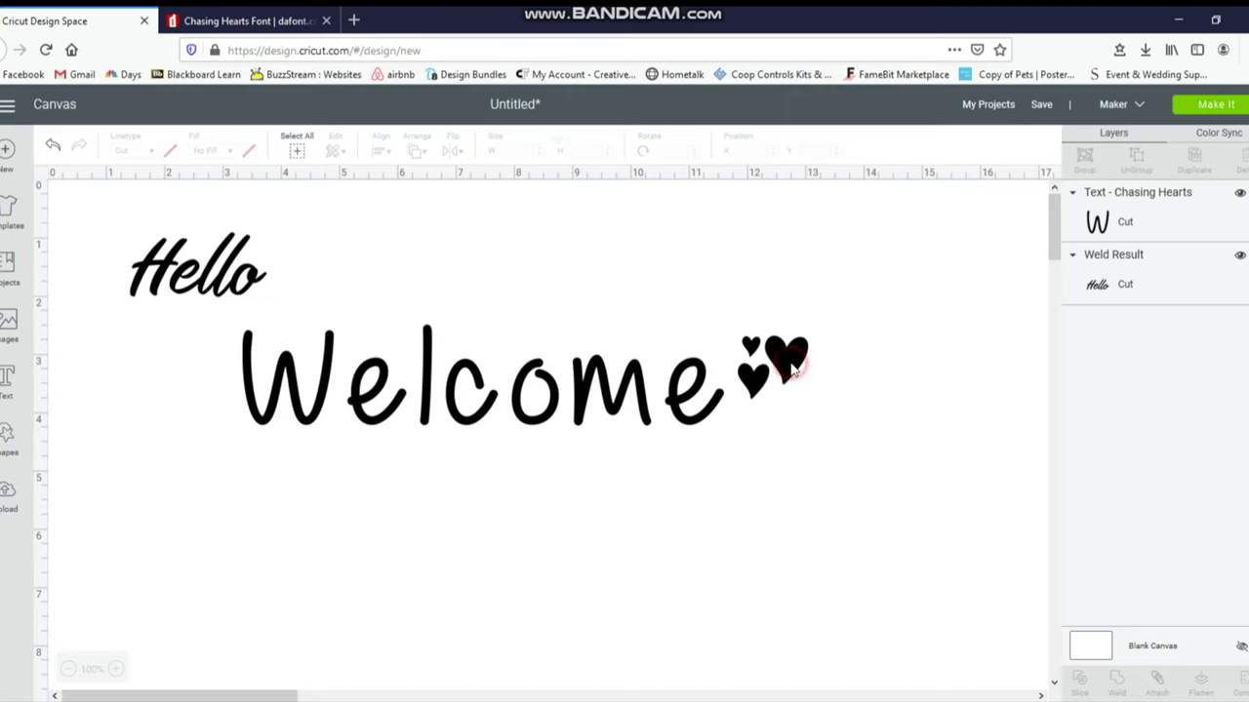
left_click(751, 392)
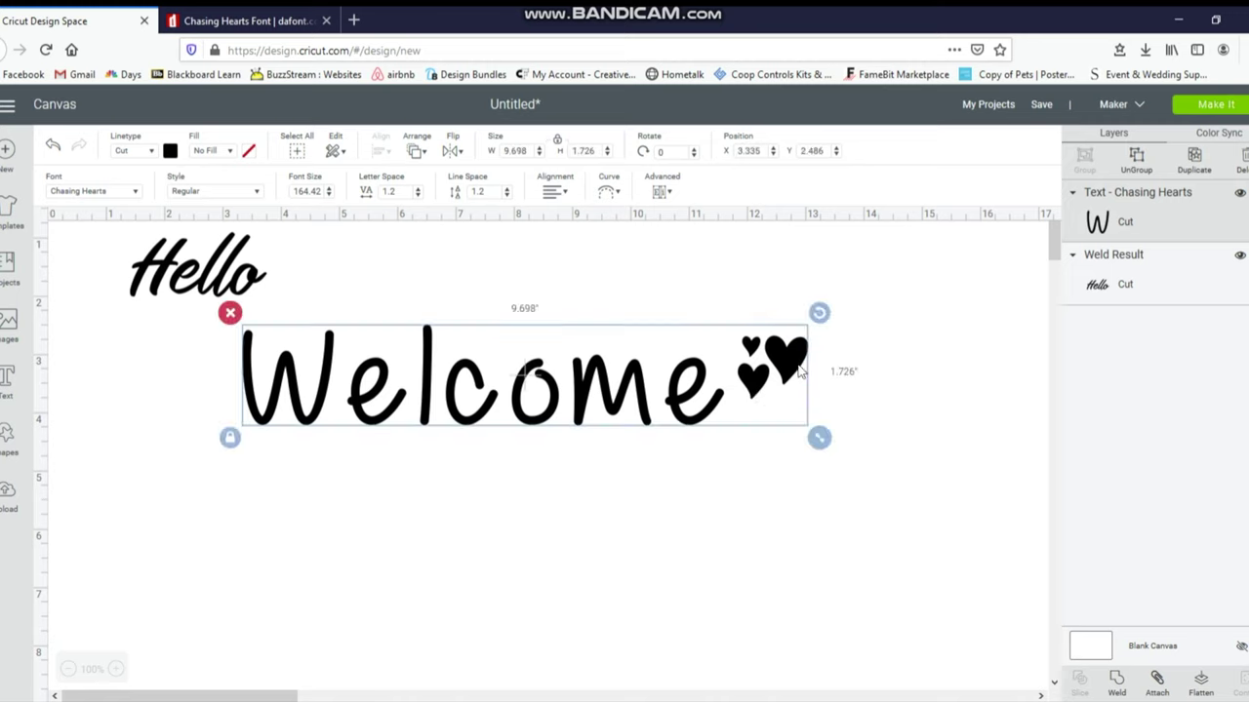